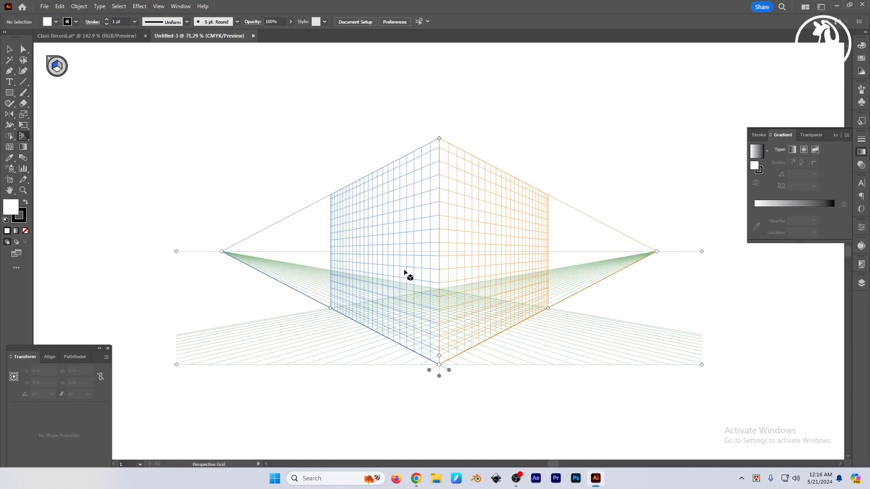
# With the Perspective Selection tool, make the right grid plane active and accept the Perspective Grid Options as they are.
pyautogui.click(23, 138)
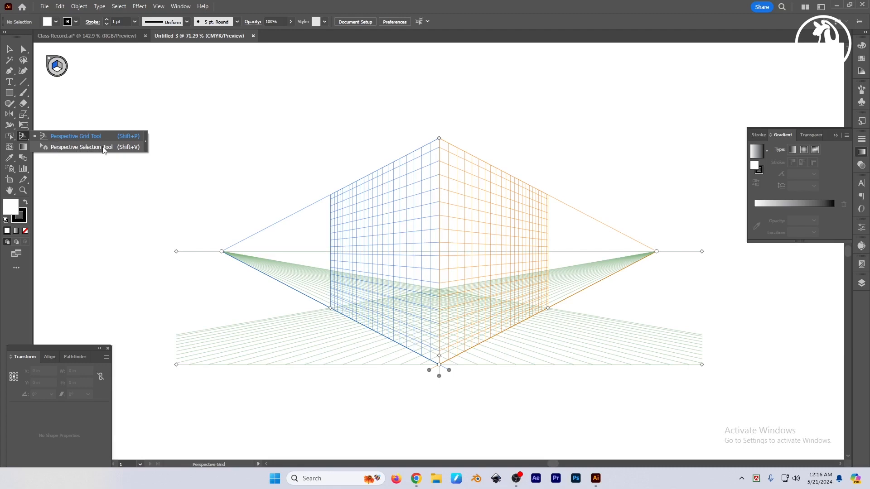
pyautogui.click(81, 147)
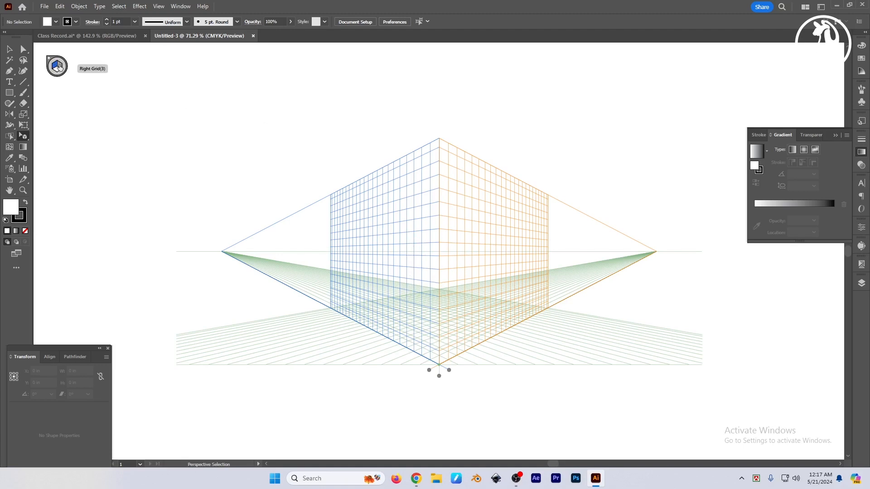
pyautogui.click(59, 67)
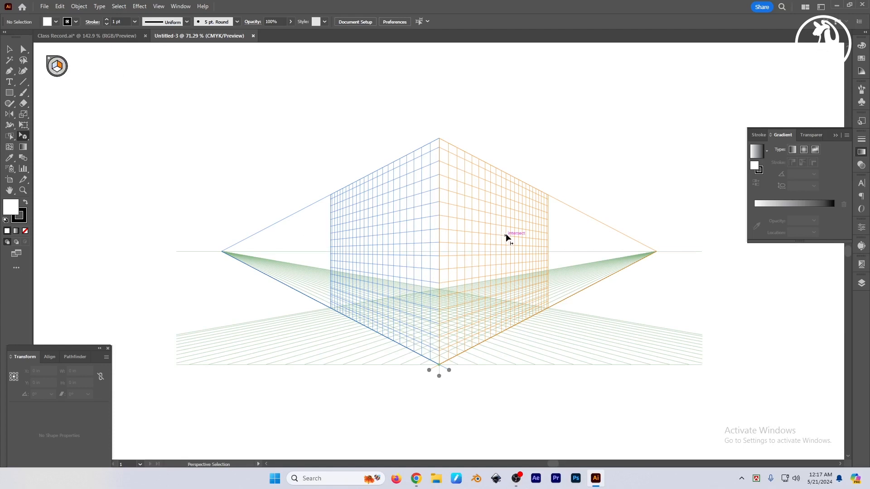
pyautogui.doubleClick(57, 65)
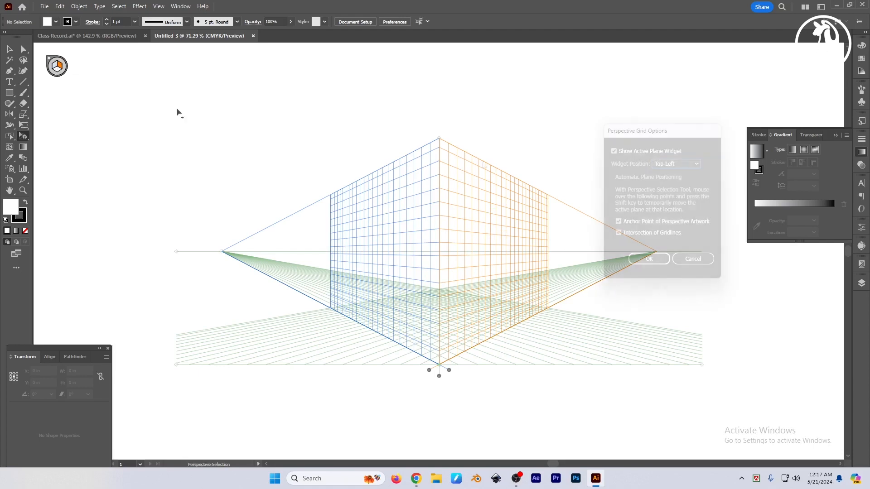
pyautogui.press('Return')
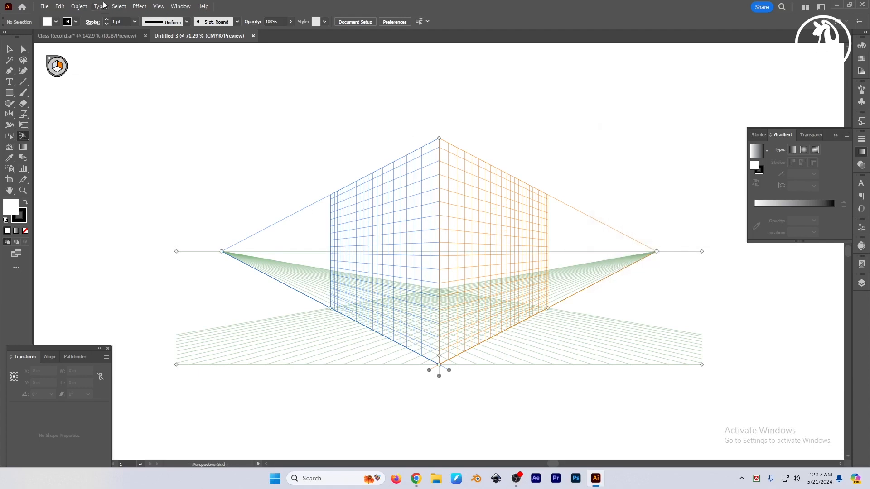
# Lock the perspective grid's station point and select the ground plane's control handle.
pyautogui.click(158, 7)
pyautogui.moveTo(218, 316)
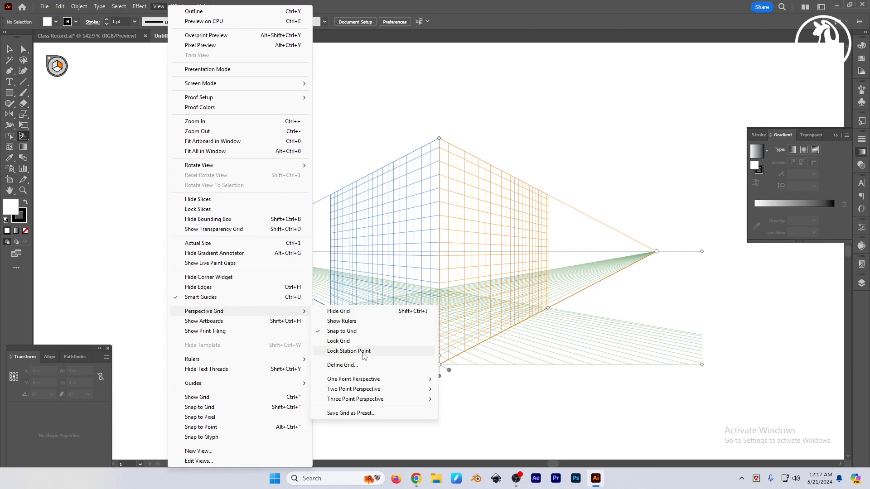
pyautogui.click(361, 353)
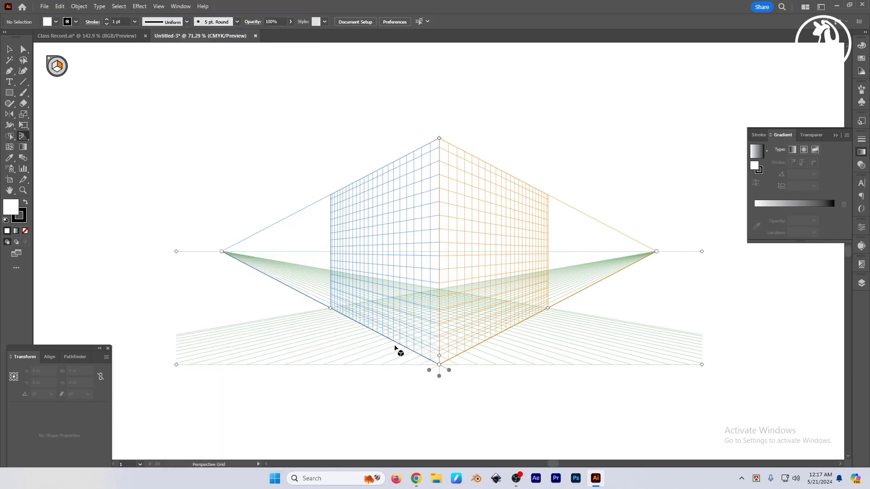
pyautogui.click(439, 374)
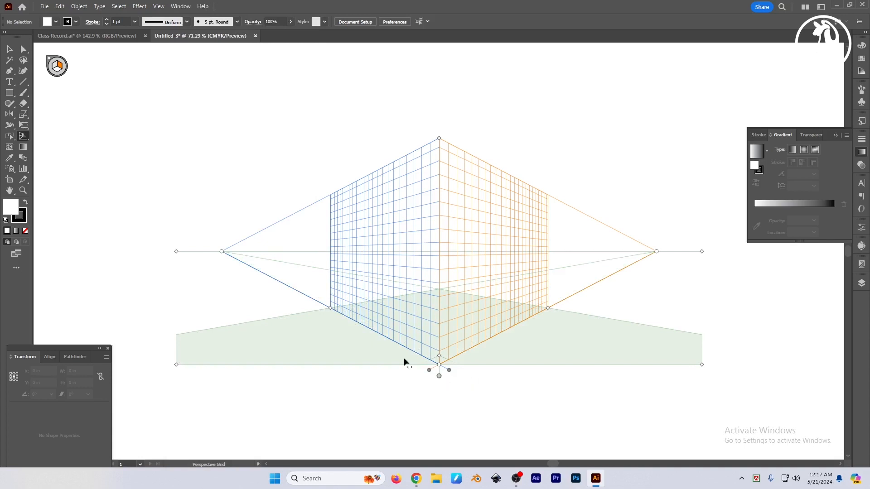
# Look through the perspective grid presets and apply the one-point perspective preset [1P-Normal View].
pyautogui.click(160, 8)
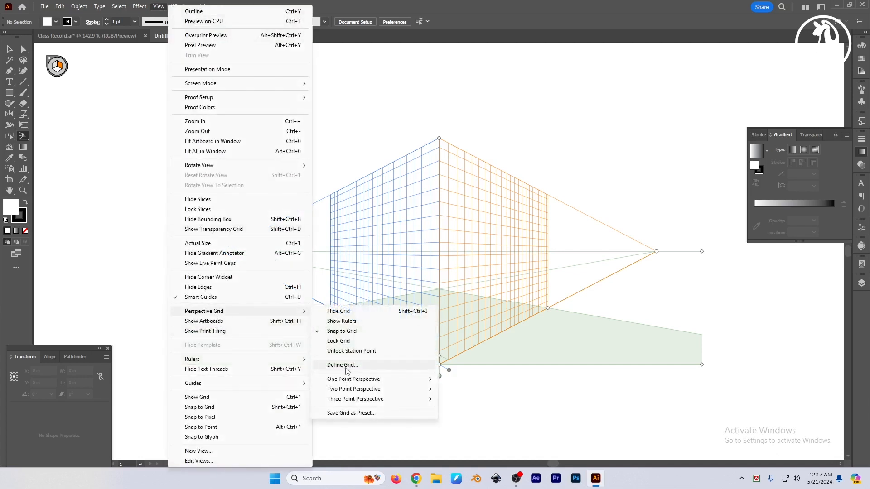
pyautogui.moveTo(385, 379)
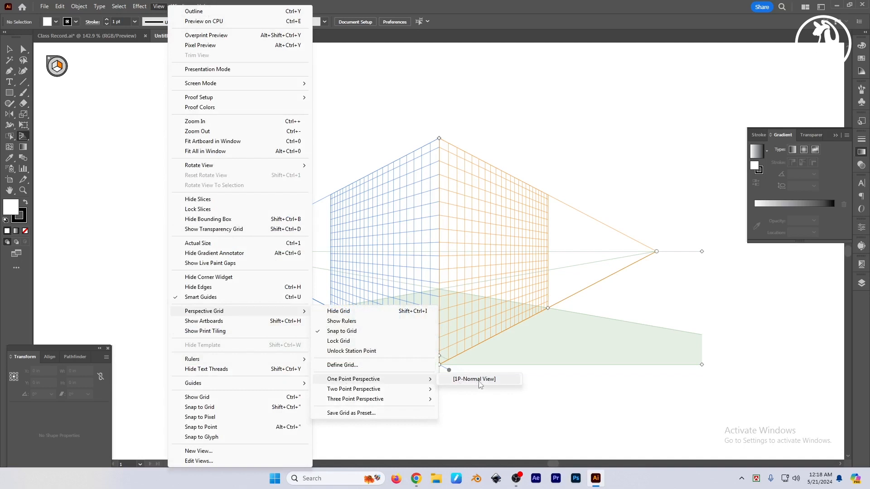
pyautogui.moveTo(359, 391)
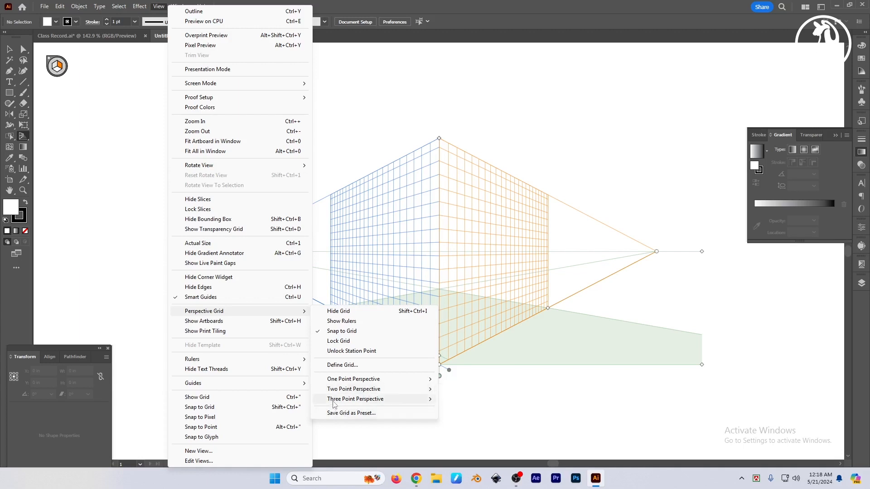
pyautogui.moveTo(336, 404)
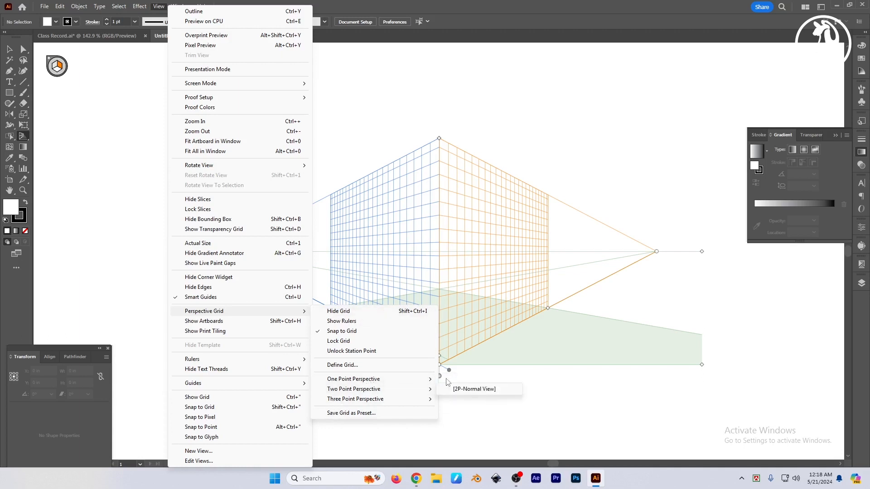
pyautogui.moveTo(416, 381)
pyautogui.click(471, 381)
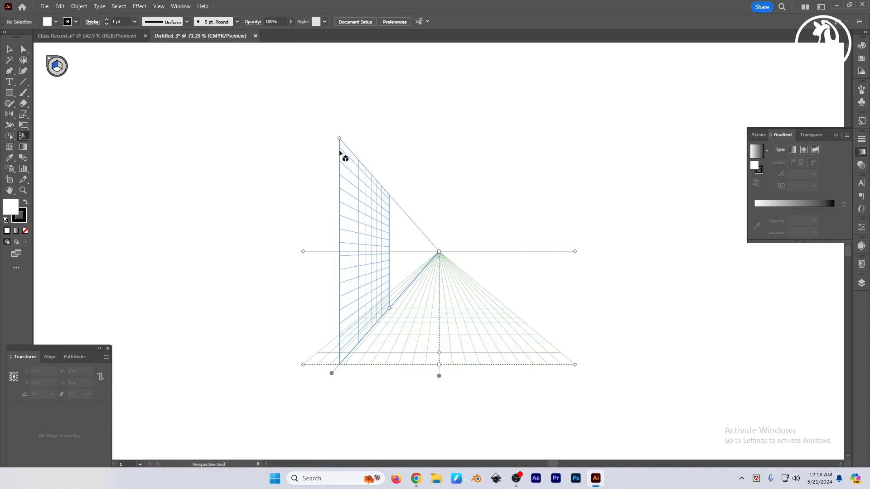
# Reshape the one-point grid: lower the vertical plane, extend its cells toward the vanishing point, shift the plane left and move the vanishing point right.
pyautogui.moveTo(339, 140); pyautogui.dragTo(273, 220)
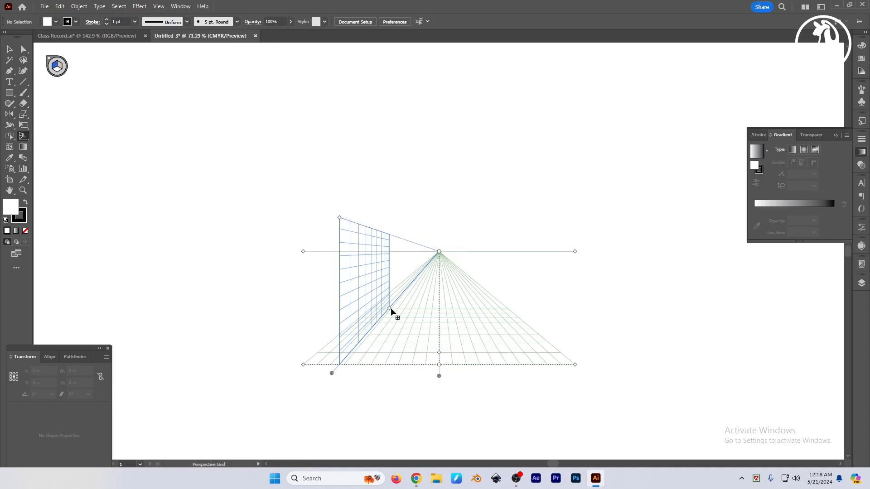
pyautogui.moveTo(389, 308); pyautogui.dragTo(433, 264)
pyautogui.moveTo(332, 375); pyautogui.dragTo(295, 397)
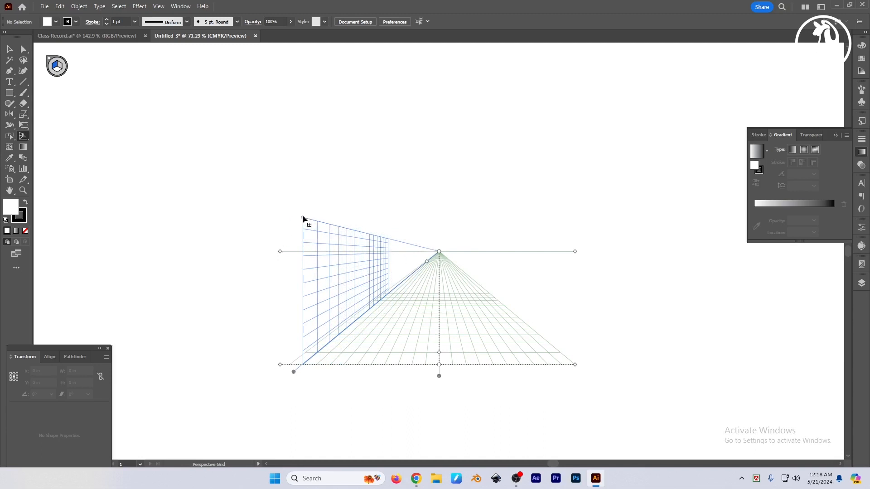
pyautogui.moveTo(303, 218); pyautogui.dragTo(295, 221)
pyautogui.moveTo(440, 253); pyautogui.dragTo(474, 252)
pyautogui.moveTo(405, 294); pyautogui.dragTo(449, 318)
pyautogui.press('v')
# Draw a rectangle about 639 by 321 pt covering the whole gridded area of the left perspective plane.
pyautogui.moveTo(475, 218); pyautogui.dragTo(461, 199)
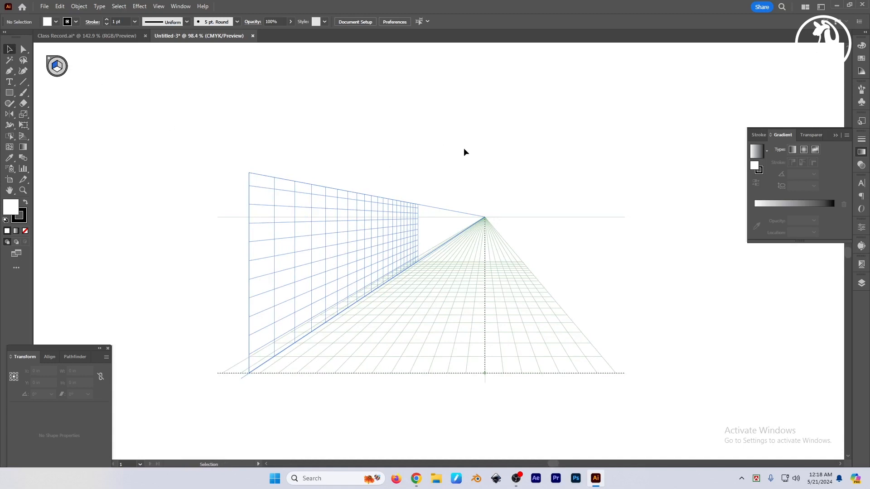
pyautogui.click(9, 93)
pyautogui.moveTo(248, 173)
pyautogui.mouseDown()
pyautogui.moveTo(348, 292)
pyautogui.moveTo(384, 285)
pyautogui.moveTo(419, 262)
pyautogui.mouseUp()
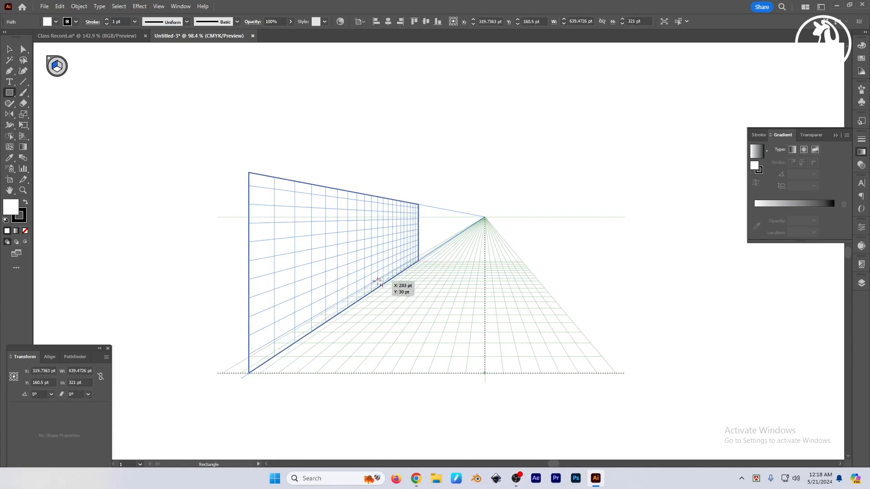
# Swap the wall rectangle's fill and stroke, fill it with a solid yellow-orange and deselect it.
pyautogui.hotkey('shift', 'x')
pyautogui.click(862, 59)
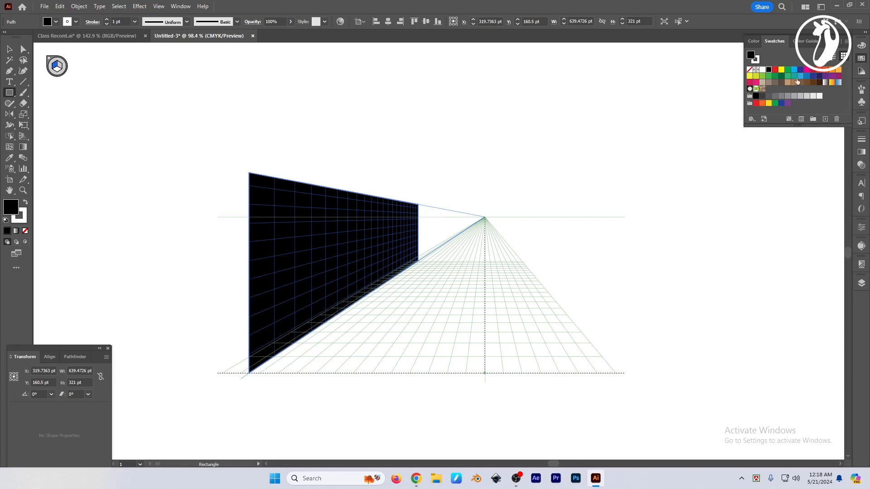
pyautogui.press('.')
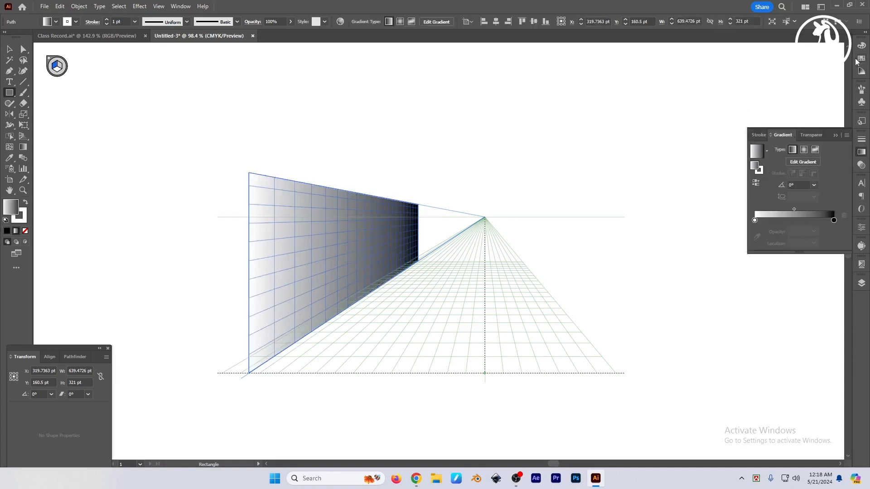
pyautogui.click(861, 46)
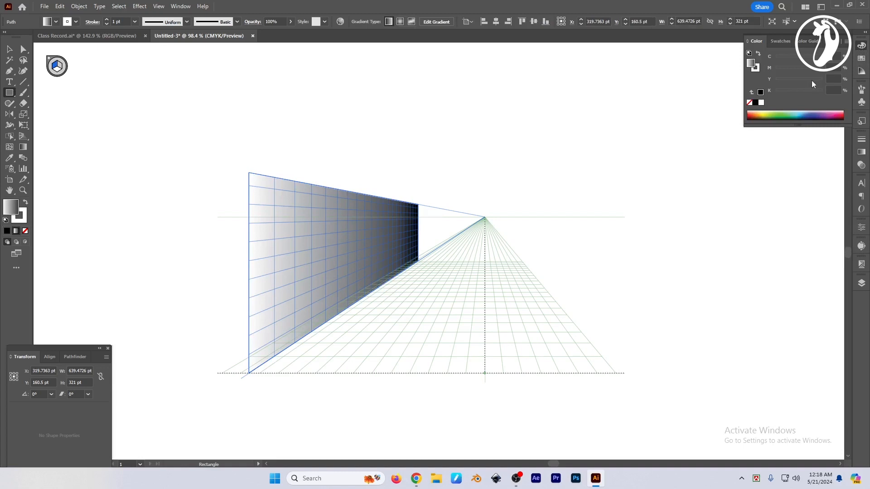
pyautogui.click(764, 113)
pyautogui.click(761, 111)
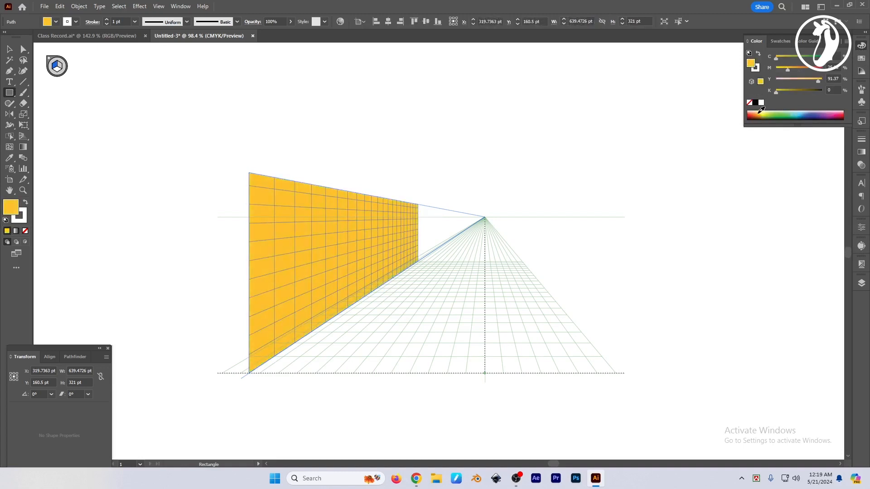
pyautogui.press('v')
pyautogui.click(352, 142)
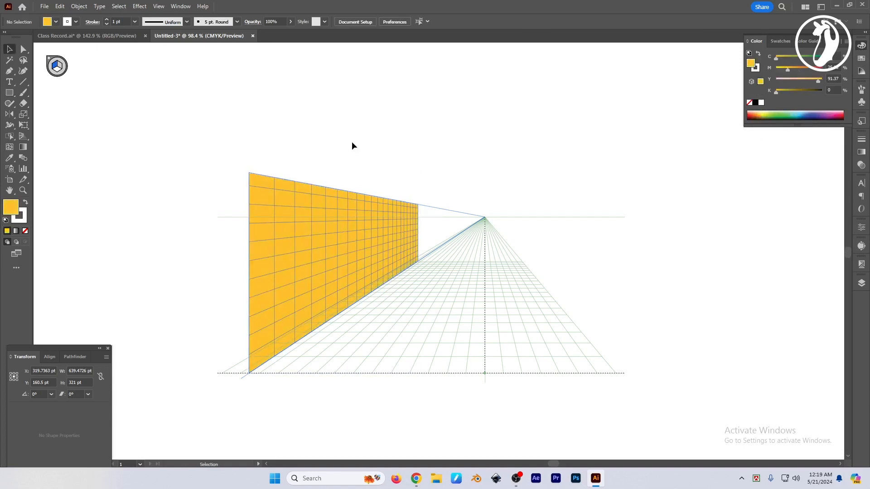
# Switch to the Class Record document and copy the image bg 01.png.
pyautogui.click(86, 35)
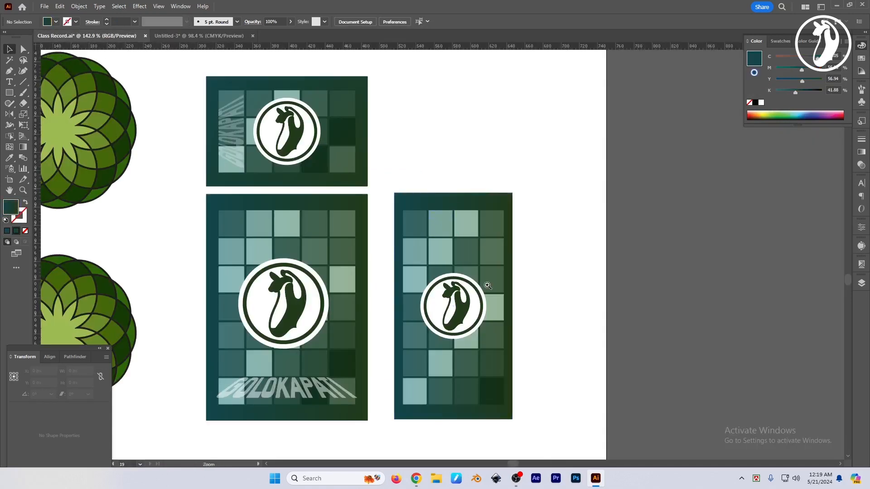
pyautogui.scroll(-5, 474, 271)
pyautogui.moveTo(243, 274); pyautogui.dragTo(703, 244)
pyautogui.moveTo(320, 293); pyautogui.dragTo(720, 318)
pyautogui.moveTo(308, 258); pyautogui.dragTo(409, 259)
pyautogui.click(245, 214)
# Paste the copied image into Untitled-3 and place it on the empty area left of the yellow wall.
pyautogui.click(199, 35)
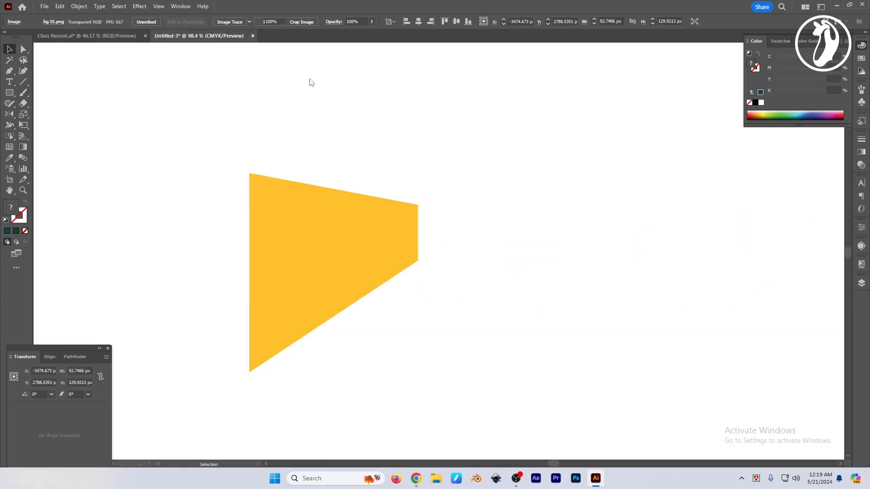
pyautogui.scroll(1, 414, 272)
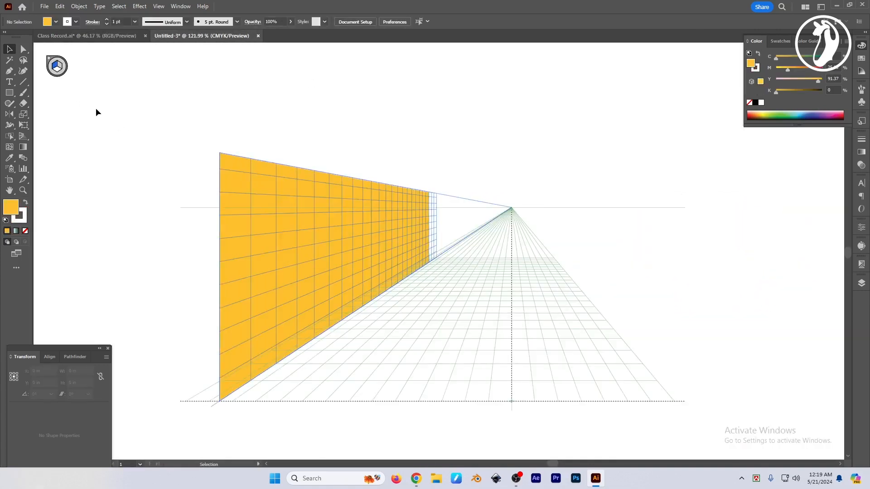
pyautogui.hotkey('ctrl', 'v')
pyautogui.moveTo(453, 252); pyautogui.dragTo(149, 213)
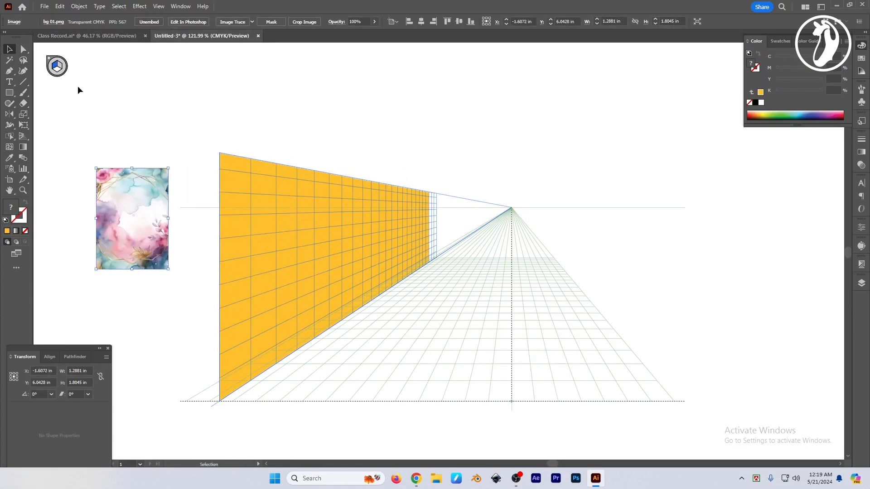
pyautogui.hotkey('shift', 'v')
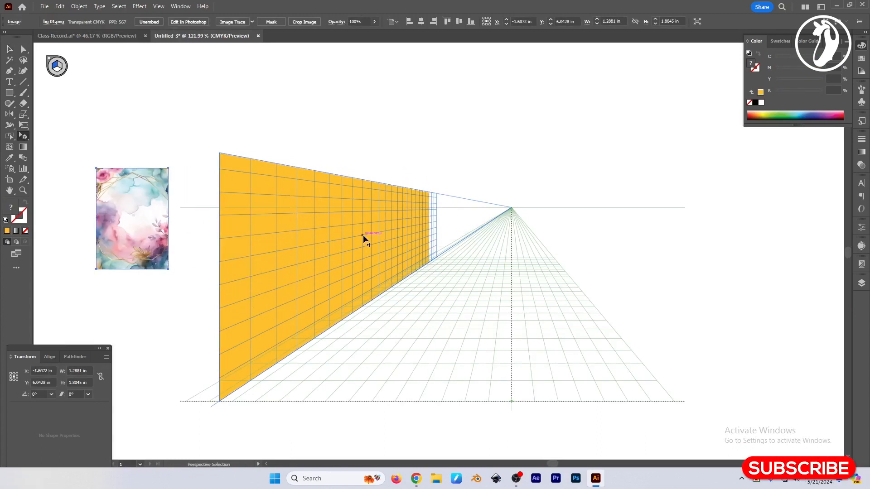
# Draw a 60 by 120 pt rectangle in perspective on the yellow wall and darken its fill to K 44%.
pyautogui.press('m')
pyautogui.scroll(2, 295, 224)
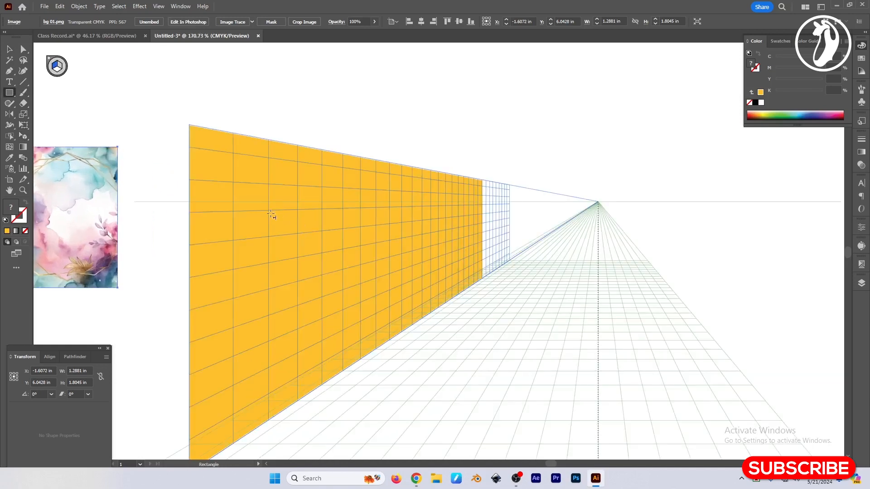
pyautogui.moveTo(269, 209); pyautogui.dragTo(322, 299)
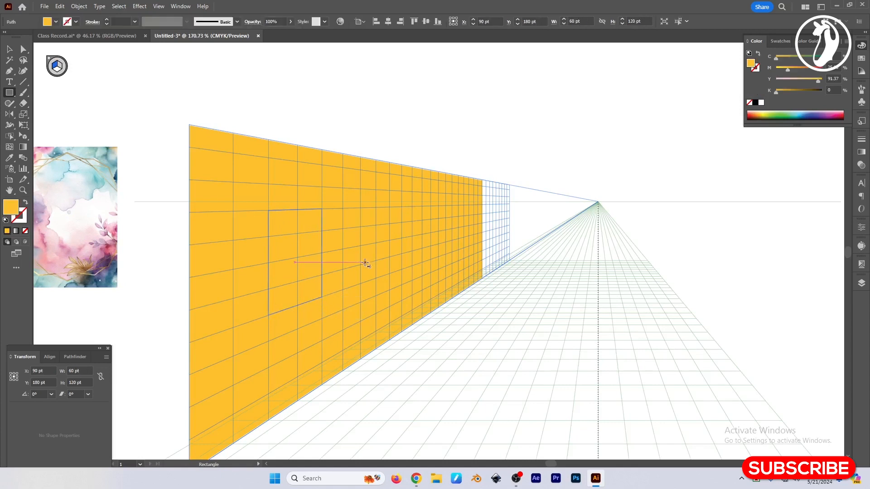
pyautogui.moveTo(779, 89); pyautogui.dragTo(797, 91)
pyautogui.press('v')
pyautogui.keyDown('alt'); pyautogui.scroll(1, 401, 133); pyautogui.keyUp('alt')
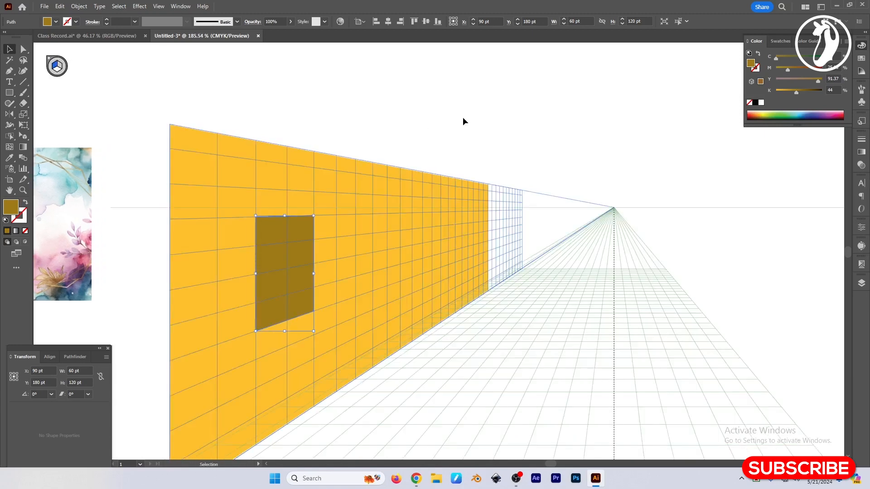
pyautogui.click(383, 136)
# Draw a second dark rectangle about 90 by 119 pt in perspective on the wall, one grid cell beyond the first.
pyautogui.moveTo(294, 241); pyautogui.dragTo(374, 227)
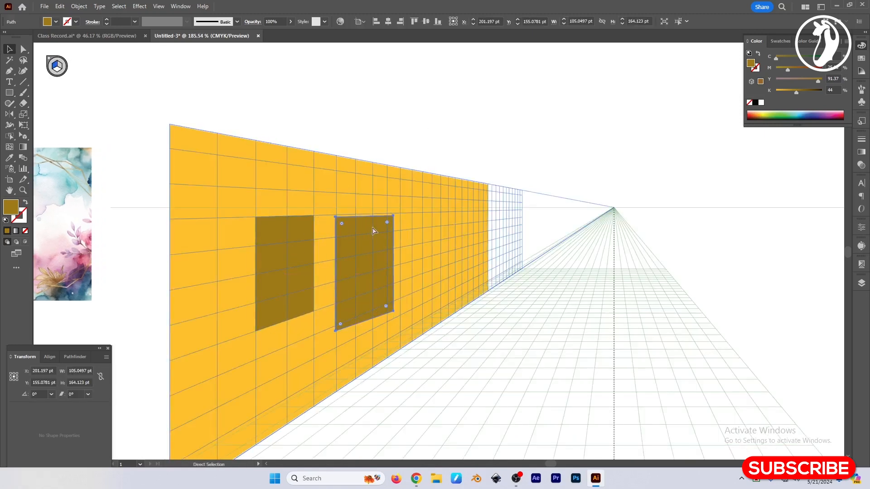
pyautogui.hotkey('ctrl', 'z')
pyautogui.press('m')
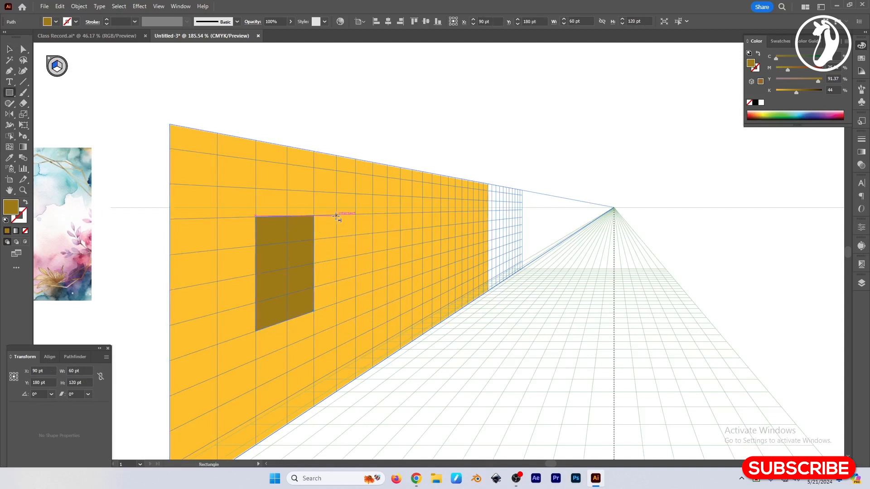
pyautogui.moveTo(335, 216); pyautogui.dragTo(387, 286)
pyautogui.press('v')
pyautogui.click(421, 146)
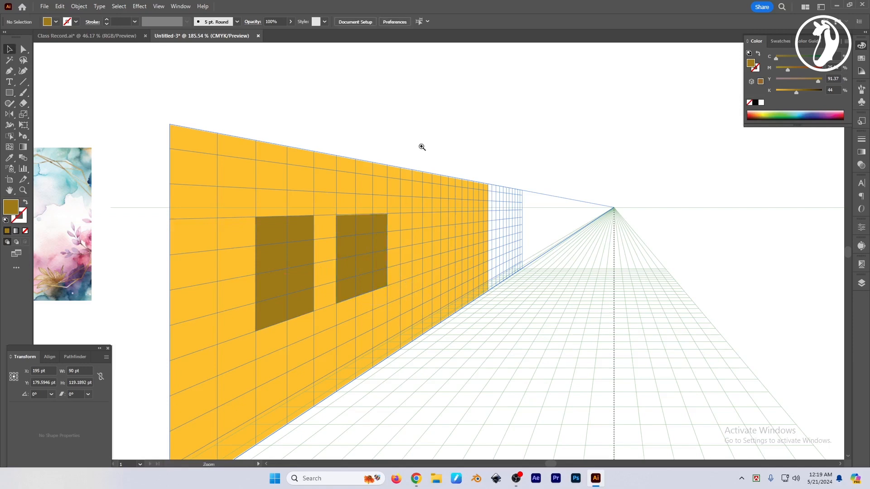
# Move the floral image from beside the wall onto the wall so it overlaps the first dark rectangle.
pyautogui.scroll(-1, 421, 145)
pyautogui.click(136, 172)
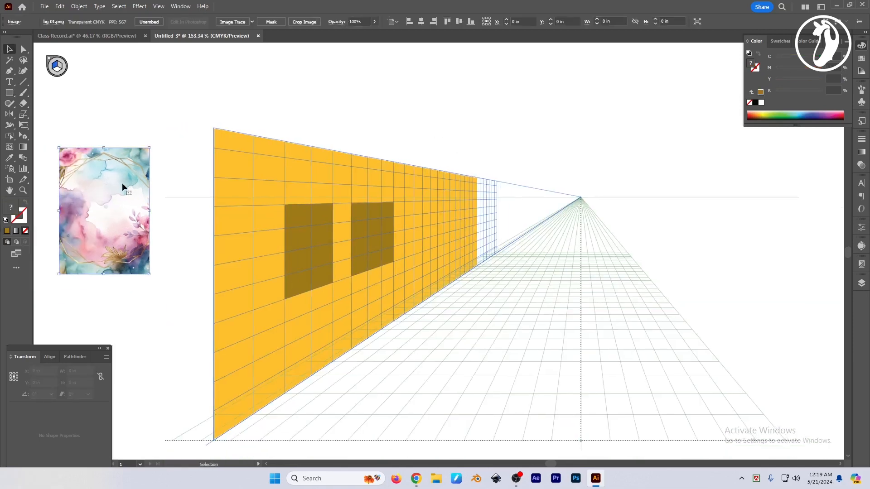
pyautogui.moveTo(86, 220); pyautogui.dragTo(246, 247)
pyautogui.scroll(1, 275, 242)
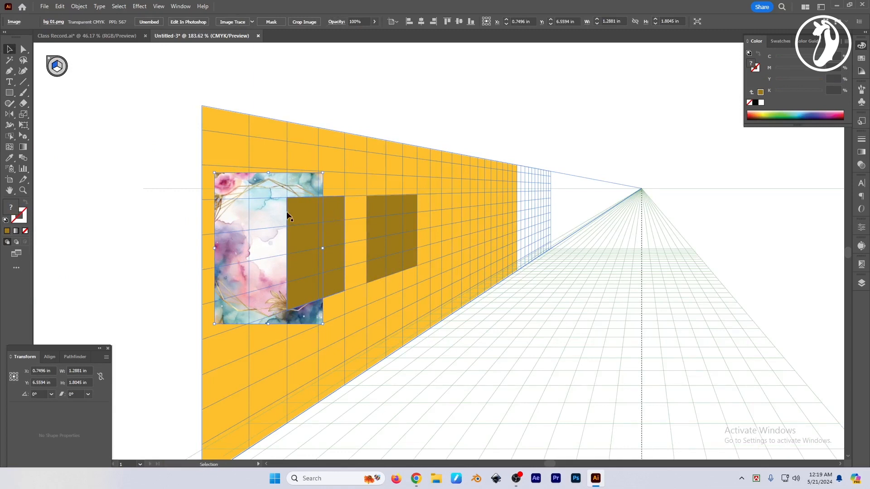
# Duplicate the floral image beside the wall and warp the one on the wall into the first dark rectangle with Envelope Distort, Make with Top Object.
pyautogui.moveTo(287, 212); pyautogui.dragTo(141, 165)
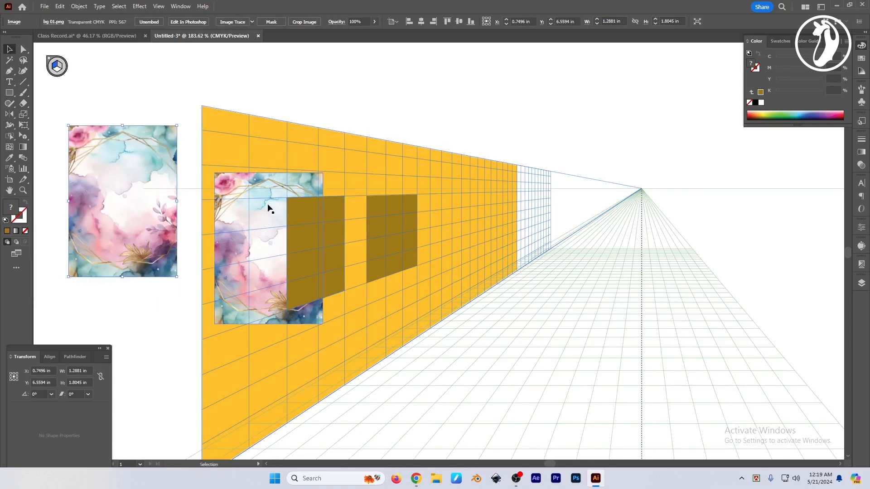
pyautogui.keyDown('shift'); pyautogui.click(333, 208); pyautogui.keyUp('shift')
pyautogui.keyDown('shift'); pyautogui.click(338, 212); pyautogui.keyUp('shift')
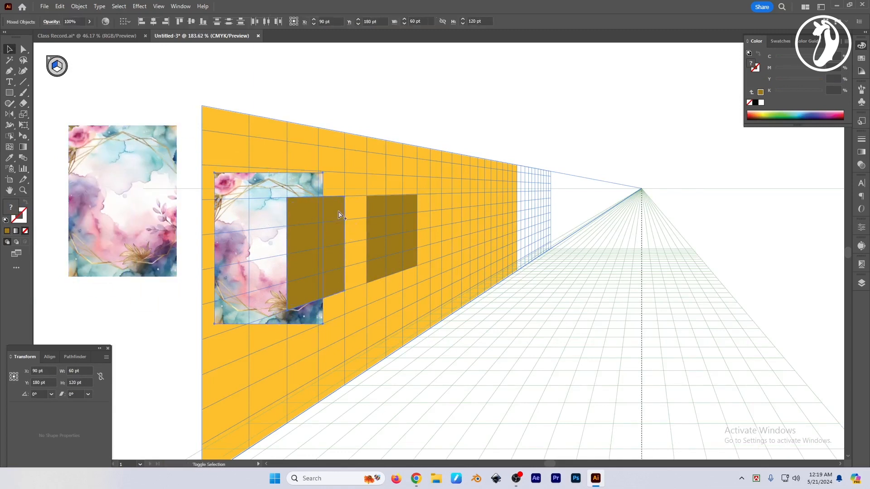
pyautogui.click(352, 156)
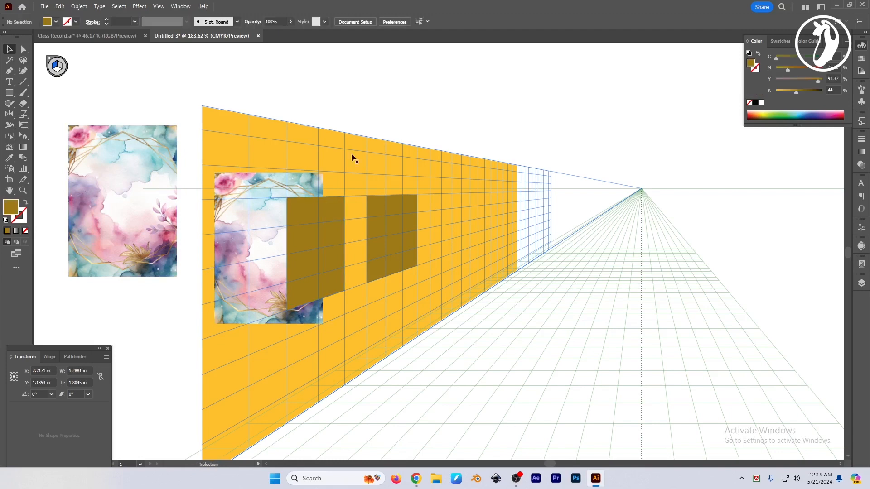
pyautogui.click(271, 189)
pyautogui.keyDown('shift'); pyautogui.click(323, 239); pyautogui.keyUp('shift')
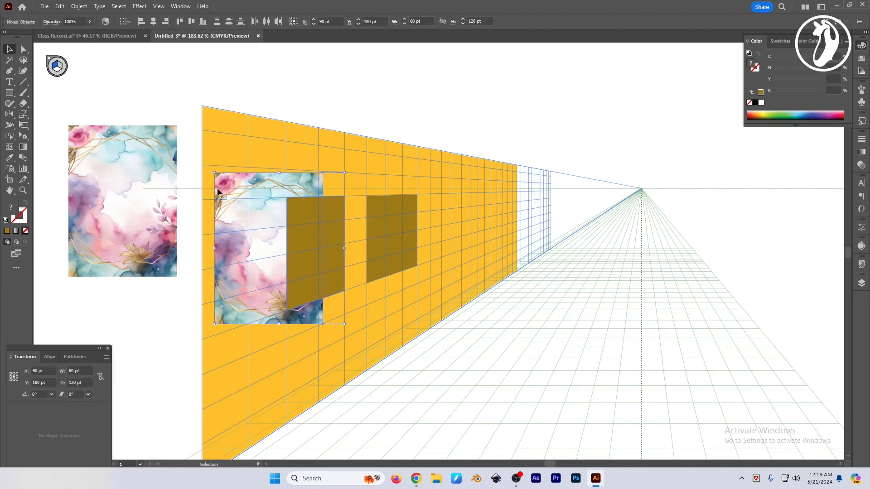
pyautogui.click(78, 6)
pyautogui.moveTo(117, 297)
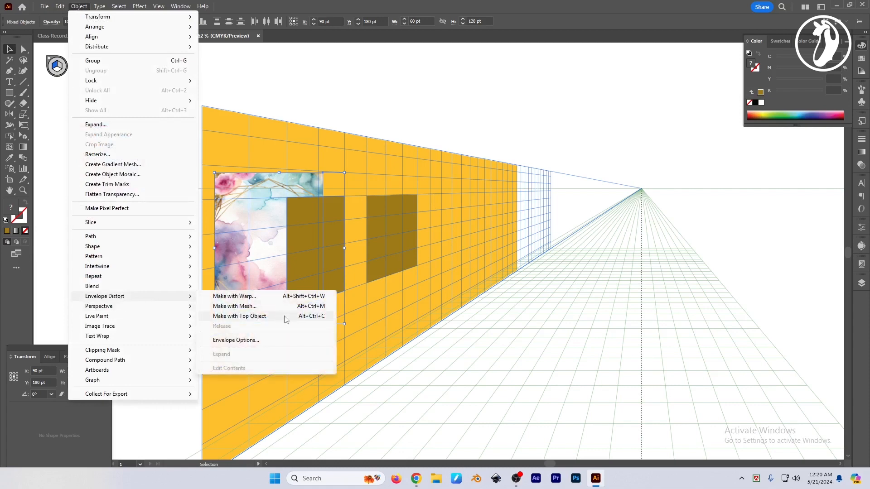
pyautogui.click(268, 318)
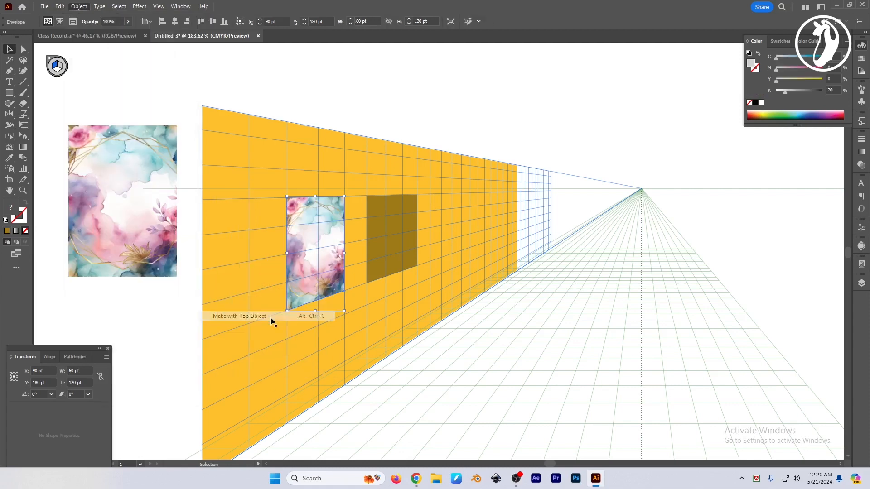
# Inspect how the warped floral picture follows the perspective of the yellow wall.
pyautogui.click(479, 116)
pyautogui.hotkey('ctrl', 'space')
pyautogui.moveTo(310, 243)
pyautogui.mouseDown()
pyautogui.moveTo(342, 255)
pyautogui.moveTo(322, 254)
pyautogui.mouseUp()
pyautogui.hotkey('ctrl', 'shift', 'i')
pyautogui.press('a')
pyautogui.click(305, 236)
pyautogui.press('v')
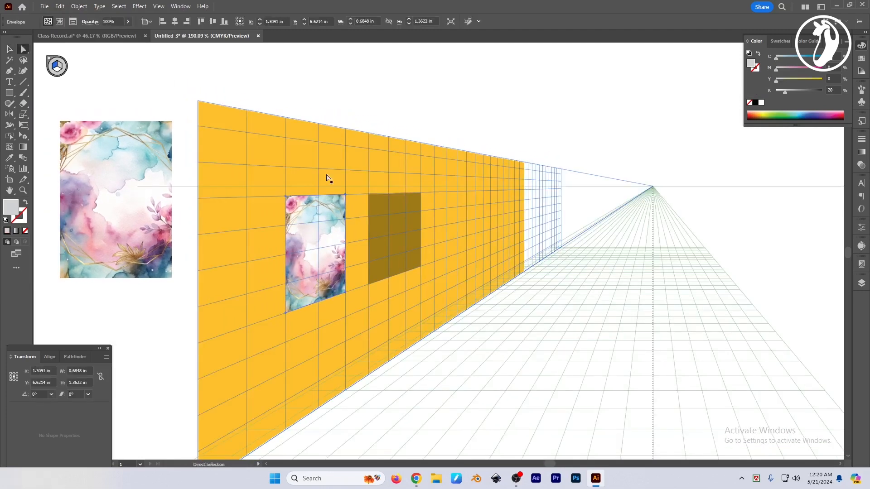
pyautogui.click(416, 125)
pyautogui.press('space')
pyautogui.moveTo(420, 104); pyautogui.dragTo(434, 109)
# Move the remaining floral image over the second dark rectangle and scale it down to just larger than that rectangle.
pyautogui.click(422, 205)
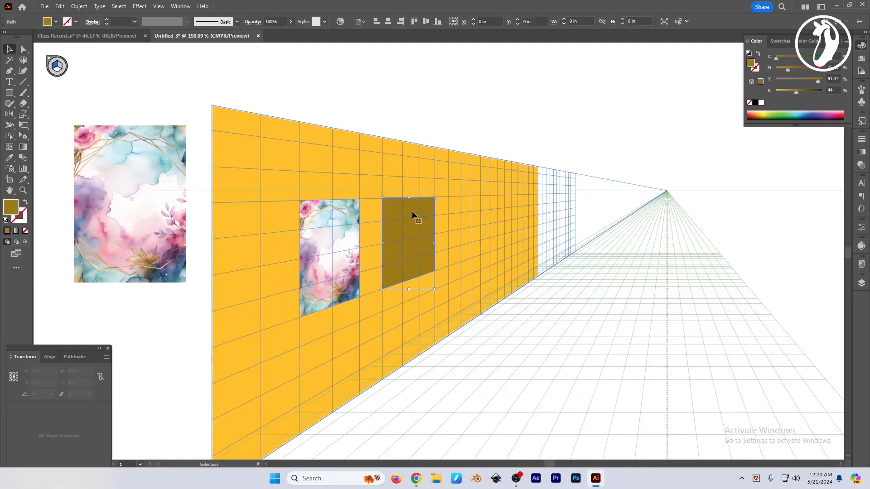
pyautogui.moveTo(140, 204); pyautogui.dragTo(443, 240)
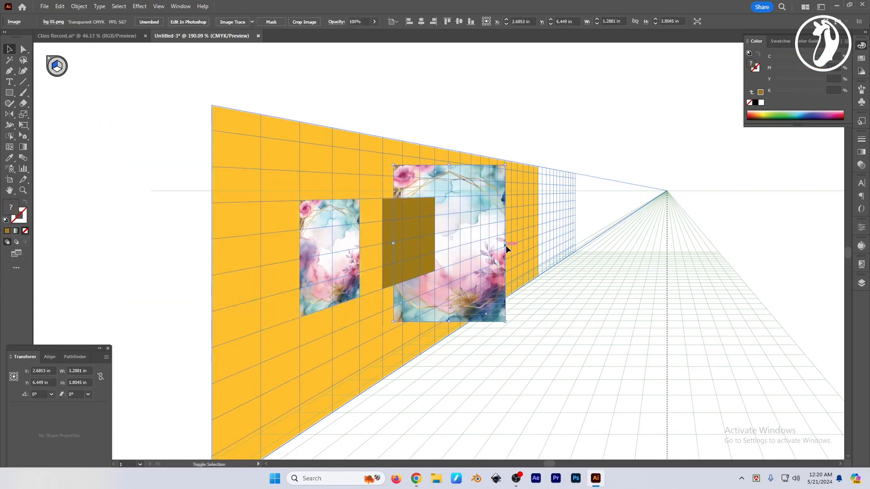
pyautogui.moveTo(507, 245); pyautogui.dragTo(428, 233)
pyautogui.scroll(2, 463, 247)
# Warp the floral image into the second dark rectangle with Envelope Distort, Make with Top Object, and clear the selection.
pyautogui.keyDown('shift'); pyautogui.click(395, 200); pyautogui.keyUp('shift')
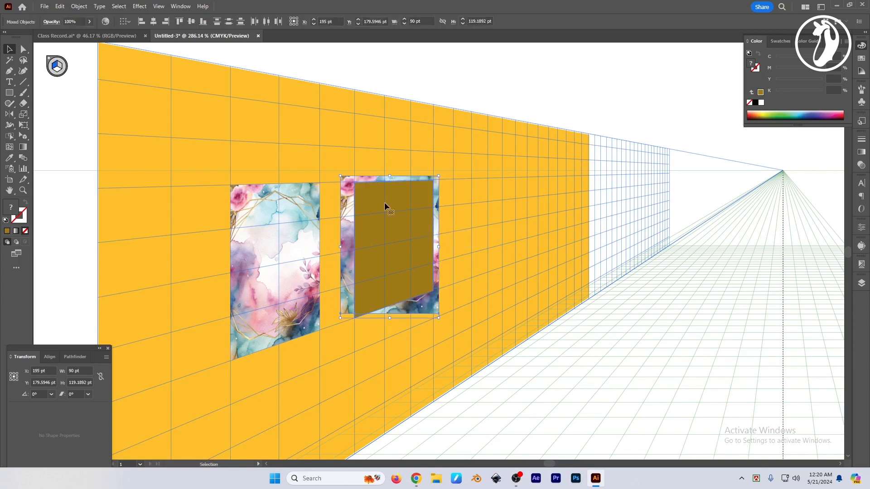
pyautogui.click(77, 6)
pyautogui.moveTo(97, 317)
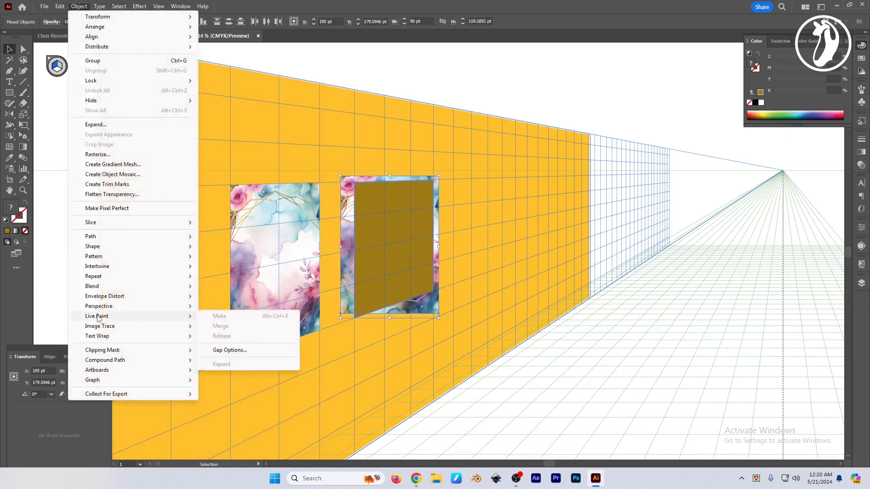
pyautogui.moveTo(104, 296)
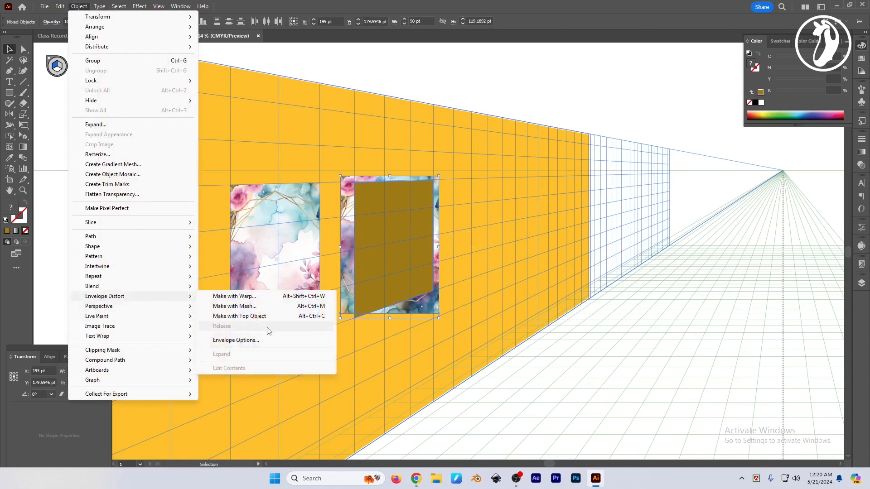
pyautogui.click(266, 316)
pyautogui.moveTo(532, 150); pyautogui.dragTo(499, 130)
pyautogui.scroll(-1, 507, 132)
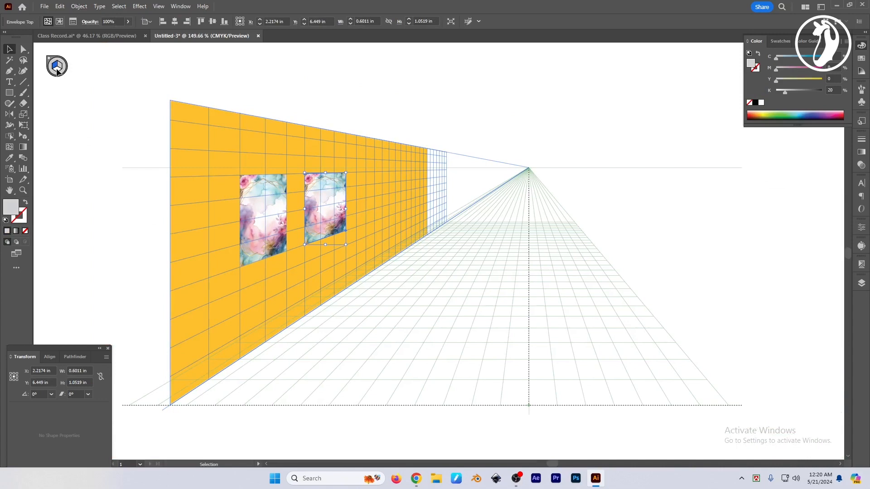
pyautogui.hotkey('ctrl', 'shift', 'a')
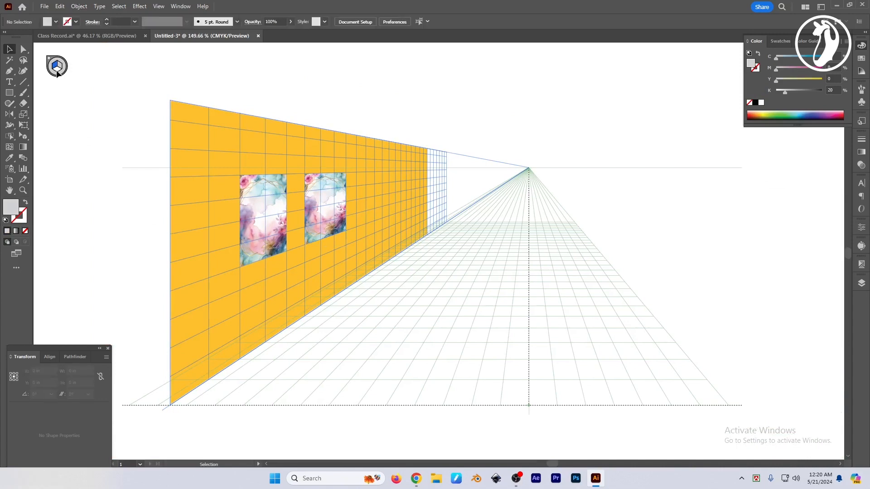
# Draw a light grey road rectangle in perspective on the ground plane, running from the wall's near bottom corner to its far end.
pyautogui.click(26, 134)
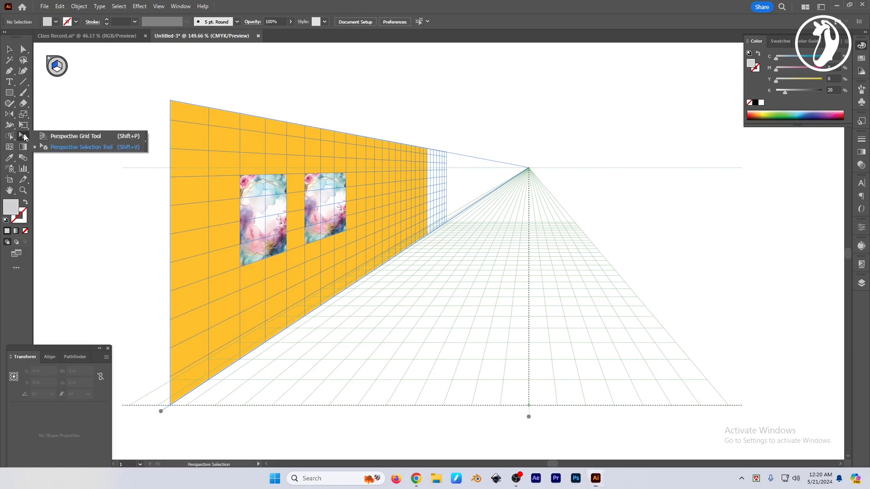
pyautogui.click(49, 138)
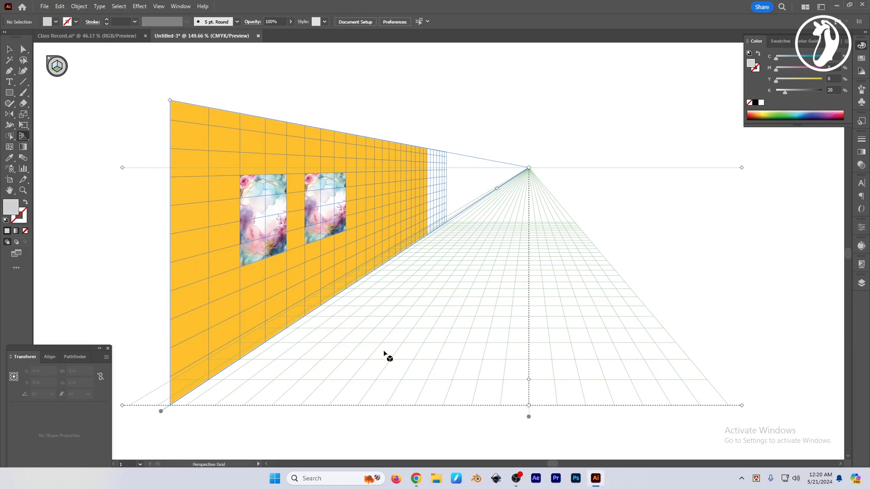
pyautogui.click(9, 94)
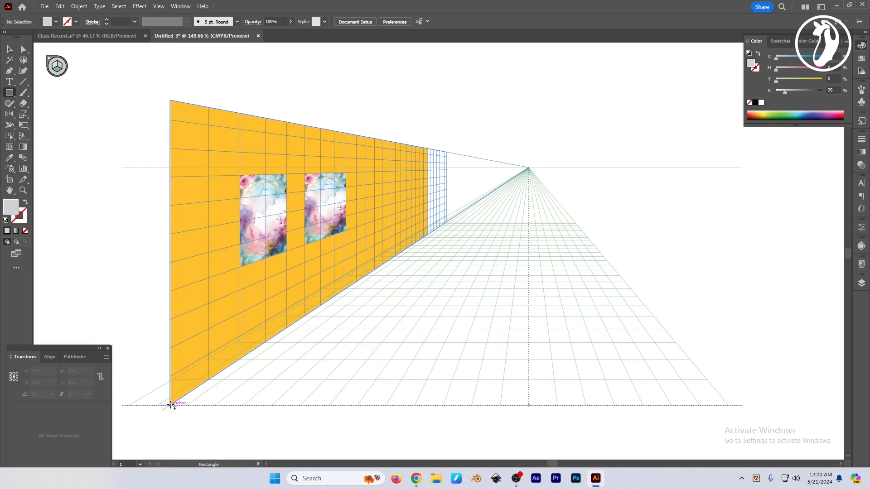
pyautogui.moveTo(171, 405)
pyautogui.mouseDown()
pyautogui.moveTo(398, 353)
pyautogui.moveTo(530, 287)
pyautogui.moveTo(540, 230)
pyautogui.moveTo(529, 223)
pyautogui.moveTo(577, 224)
pyautogui.moveTo(567, 236)
pyautogui.moveTo(585, 235)
pyautogui.mouseUp()
pyautogui.press('v')
pyautogui.click(667, 254)
pyautogui.moveTo(668, 266); pyautogui.dragTo(646, 264)
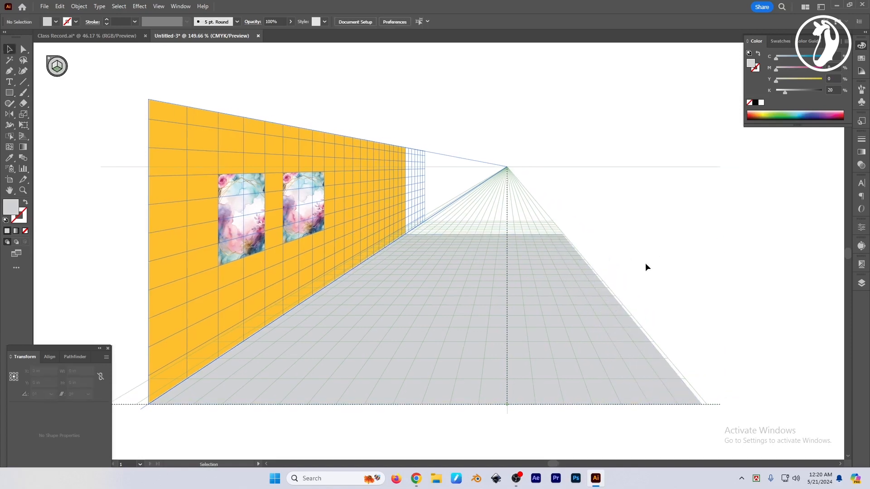
# Draw a white road stripe about 60 by 75 pt in perspective on the near part of the grey road.
pyautogui.press('m')
pyautogui.moveTo(412, 361); pyautogui.dragTo(456, 300)
pyautogui.click(761, 102)
pyautogui.press('v')
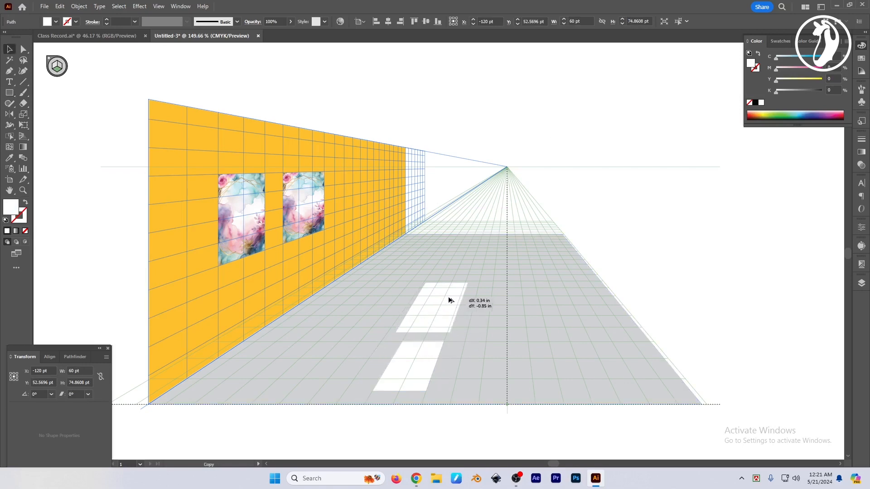
pyautogui.hotkey('ctrl', 'z')
# Draw three more white stripes in perspective along the road, receding from the first stripe toward the vanishing point.
pyautogui.press('m')
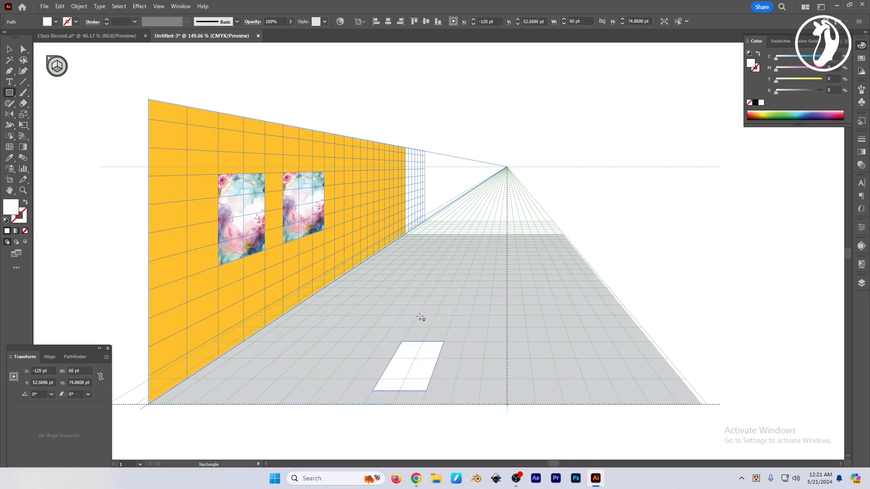
pyautogui.moveTo(421, 315); pyautogui.dragTo(481, 236)
pyautogui.press('v')
pyautogui.click(671, 247)
pyautogui.press('space')
pyautogui.moveTo(693, 254); pyautogui.dragTo(678, 254)
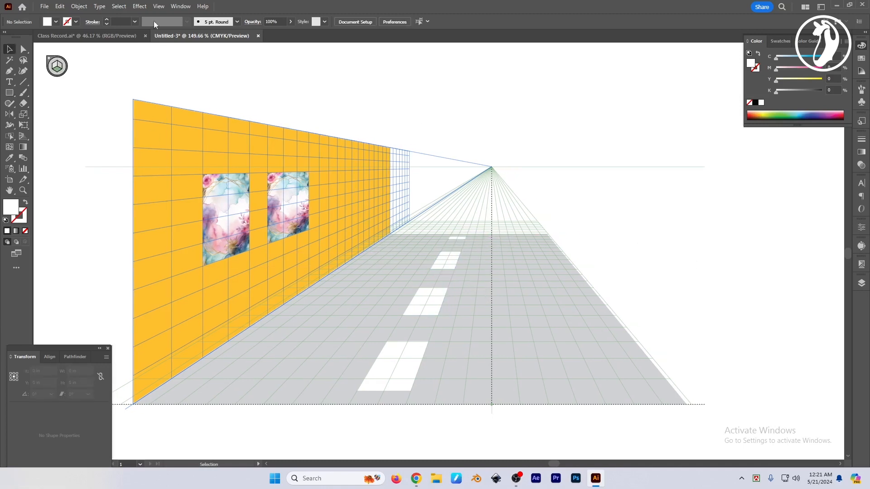
# Hide the perspective grid and review the finished wall and road scene.
pyautogui.click(158, 6)
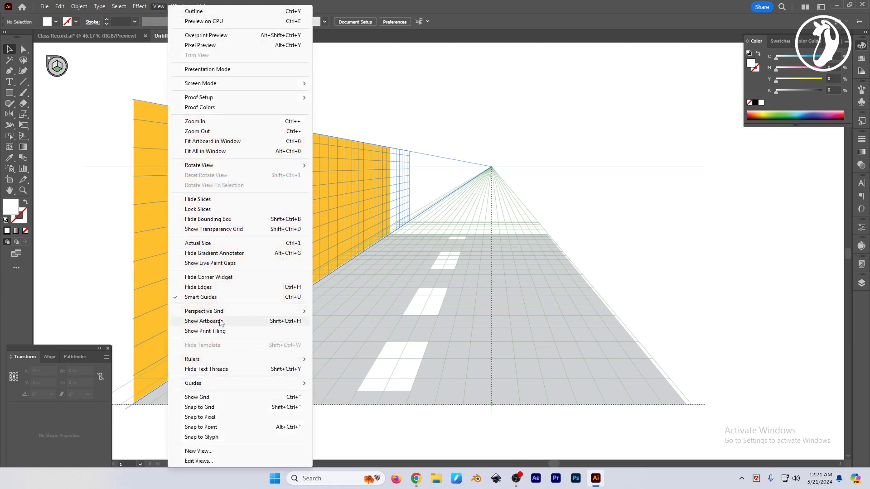
pyautogui.moveTo(216, 315)
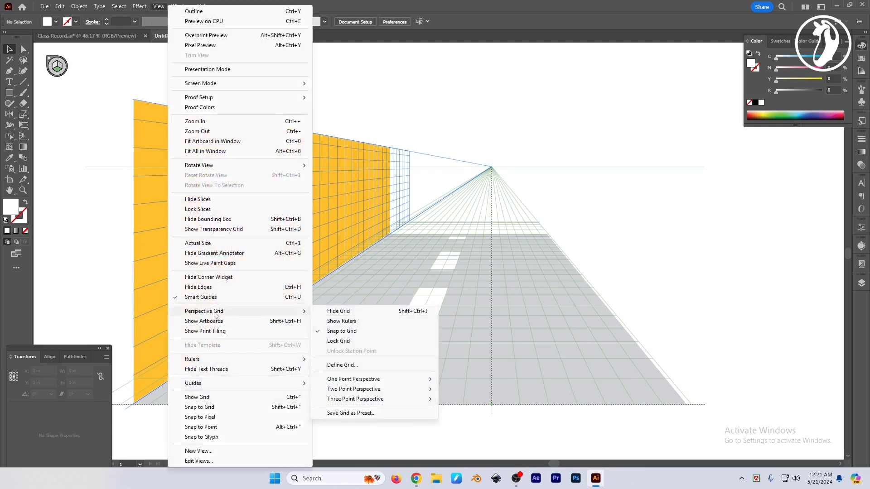
pyautogui.click(368, 313)
pyautogui.press('space')
pyautogui.moveTo(492, 171); pyautogui.dragTo(560, 180)
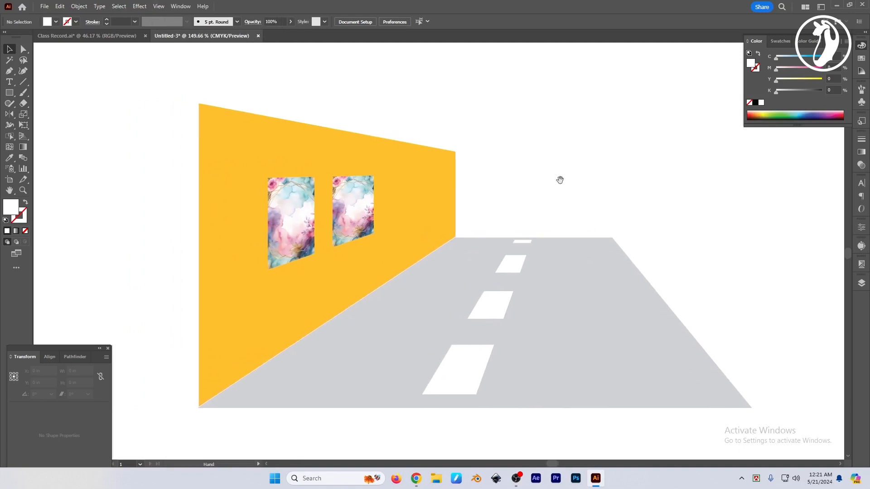
pyautogui.hotkey('ctrl', 'space')
pyautogui.moveTo(588, 151); pyautogui.dragTo(557, 152)
pyautogui.press('space')
pyautogui.moveTo(676, 169); pyautogui.dragTo(539, 175)
pyautogui.press('space')
pyautogui.moveTo(631, 195); pyautogui.dragTo(621, 196)
# Move the finished scene away from the grid area and delete the leftover floral image outside it.
pyautogui.moveTo(170, 130); pyautogui.dragTo(370, 128)
pyautogui.scroll(-3, 521, 375)
pyautogui.moveTo(457, 190); pyautogui.dragTo(471, 272)
pyautogui.press('Delete')
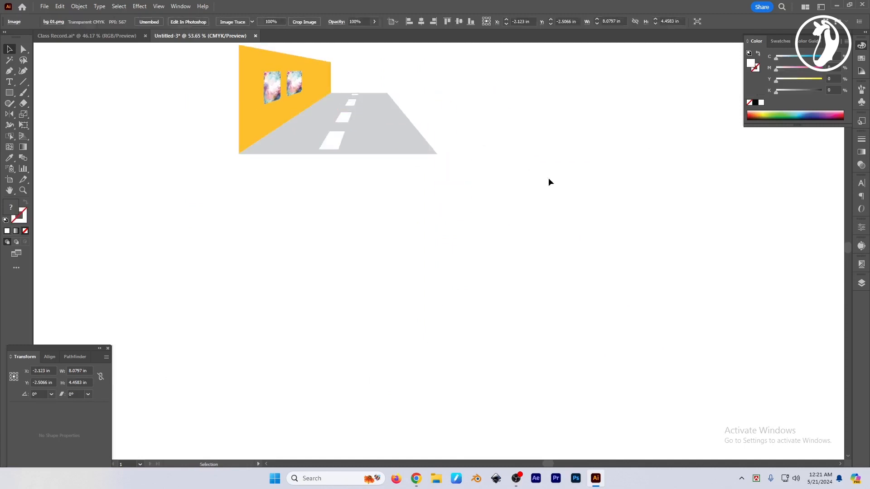
# Show the perspective grid again in the empty area below the scene and switch it to the two-point preset [2P-Normal View].
pyautogui.press('space')
pyautogui.moveTo(554, 202); pyautogui.dragTo(523, 193)
pyautogui.hotkey('ctrl', 'shift', 'i')
pyautogui.press('space')
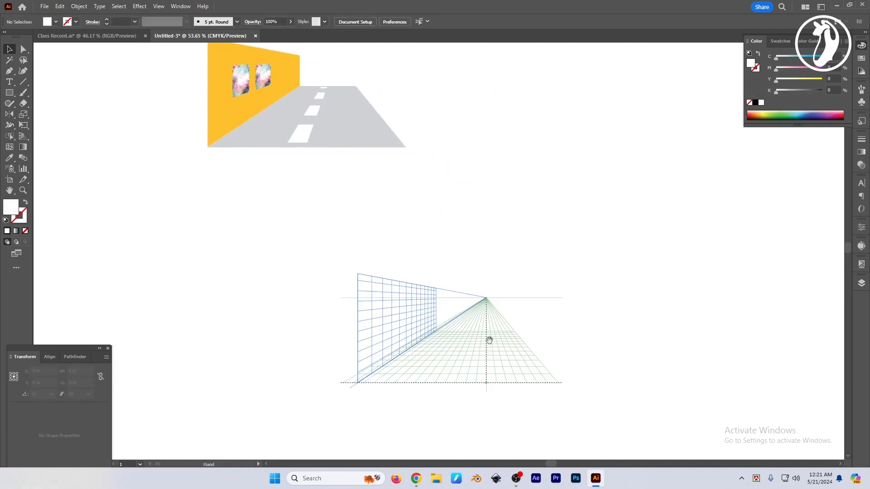
pyautogui.moveTo(490, 341); pyautogui.dragTo(486, 314)
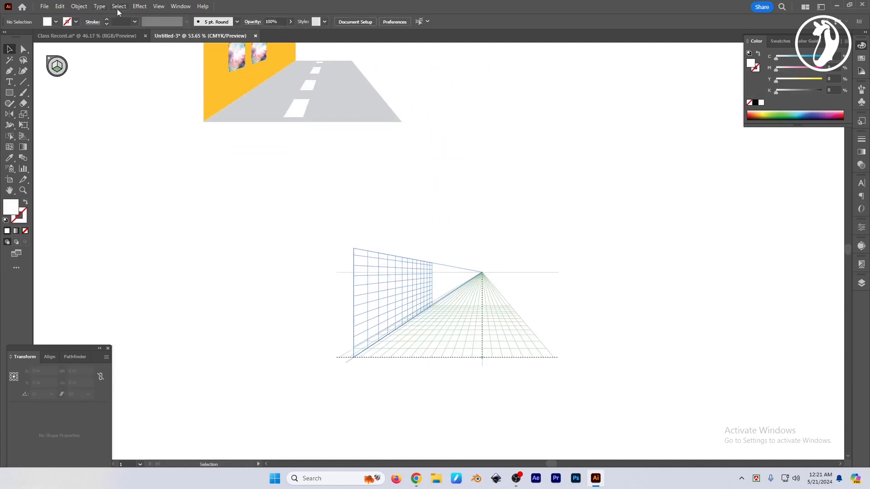
pyautogui.click(157, 7)
pyautogui.moveTo(225, 313)
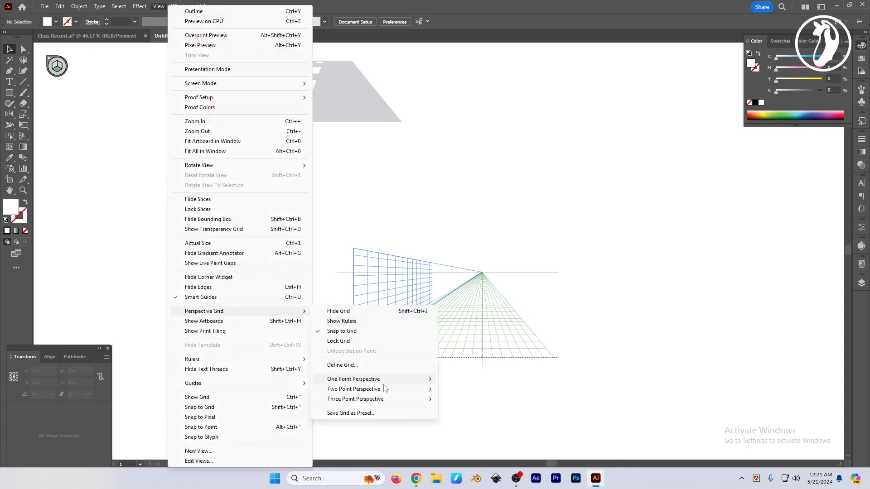
pyautogui.moveTo(367, 391)
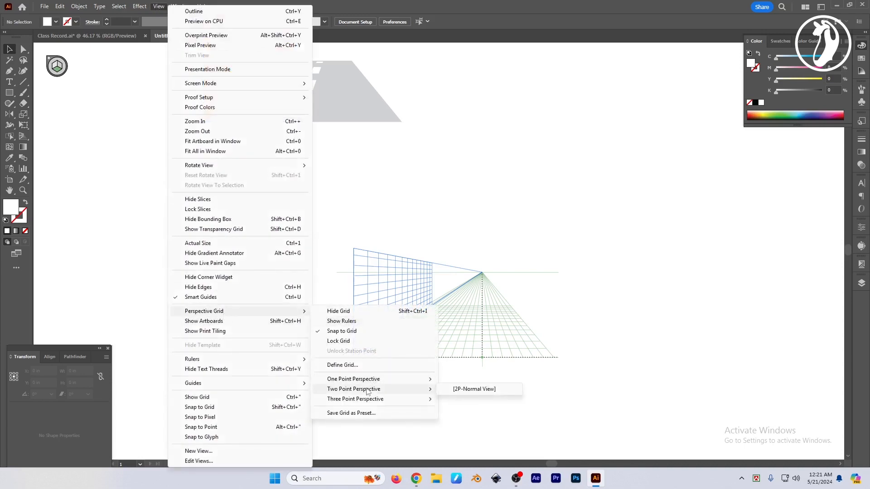
pyautogui.click(469, 389)
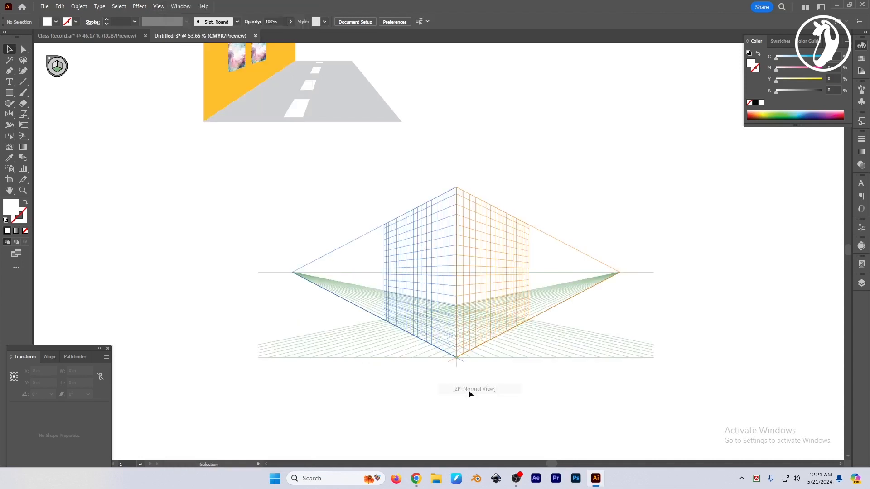
pyautogui.scroll(1, 457, 217)
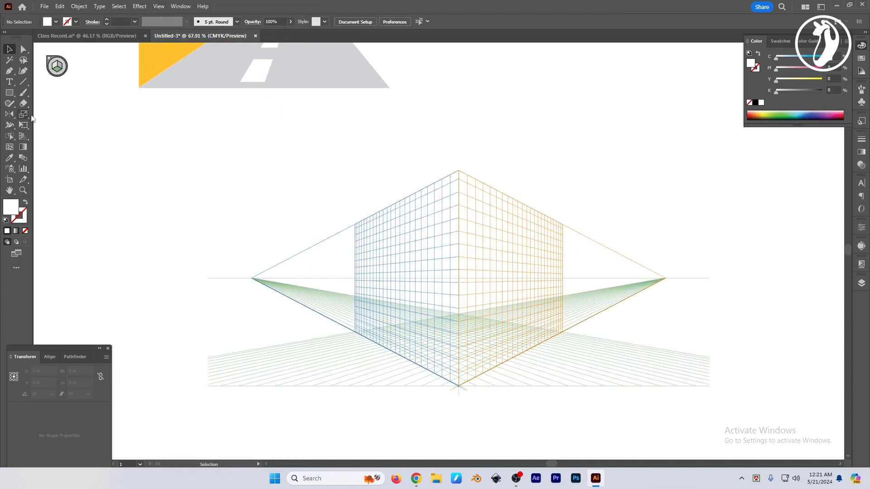
# Lower the height of the two-point perspective grid to about three quarters and enlarge its grid cells.
pyautogui.click(22, 138)
pyautogui.click(68, 136)
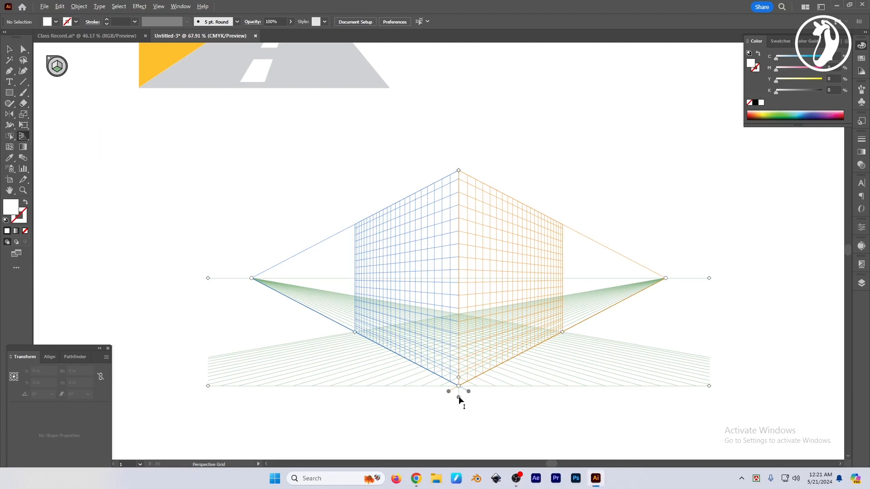
pyautogui.click(458, 397)
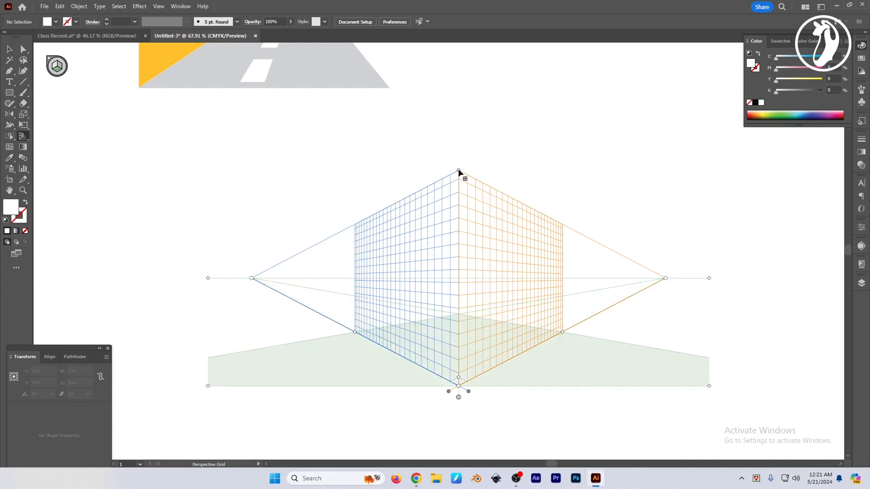
pyautogui.moveTo(459, 171); pyautogui.dragTo(458, 221)
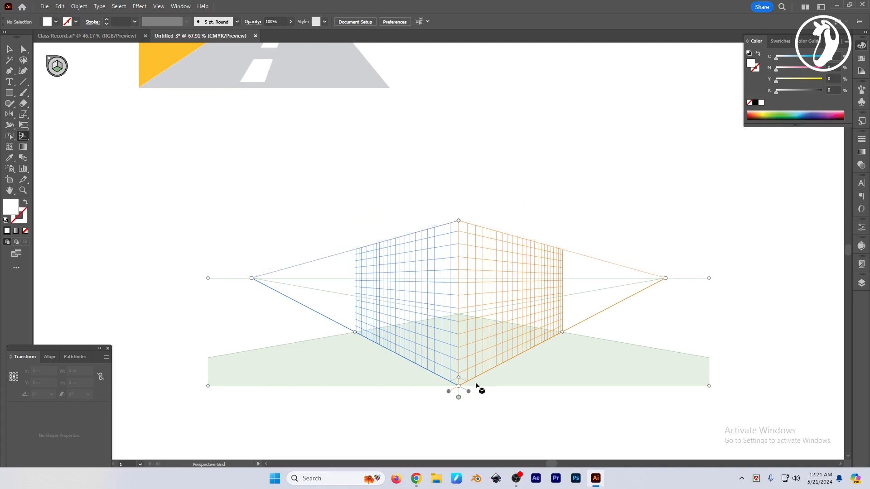
pyautogui.moveTo(458, 377); pyautogui.dragTo(459, 370)
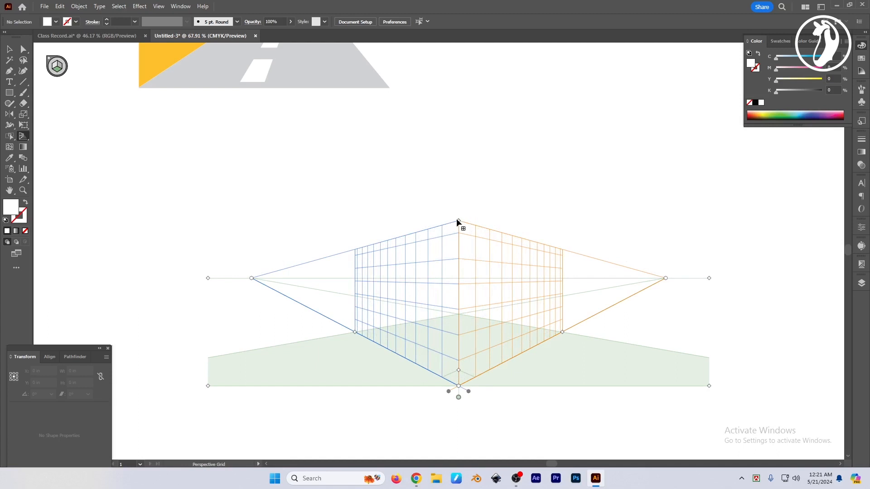
# Lower the two-point grid's height so that its upper edge sits just below the horizon line.
pyautogui.moveTo(457, 221); pyautogui.dragTo(462, 296)
pyautogui.moveTo(461, 264); pyautogui.dragTo(461, 276)
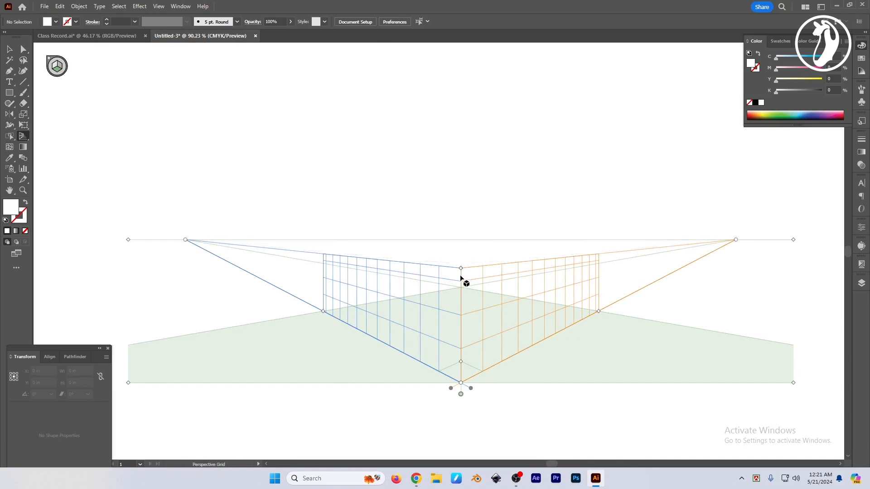
# Switch to the Class Record.ai document and locate the green box-panel artwork with the circular logos.
pyautogui.click(103, 37)
pyautogui.moveTo(730, 246); pyautogui.dragTo(55, 252)
pyautogui.moveTo(798, 261); pyautogui.dragTo(465, 251)
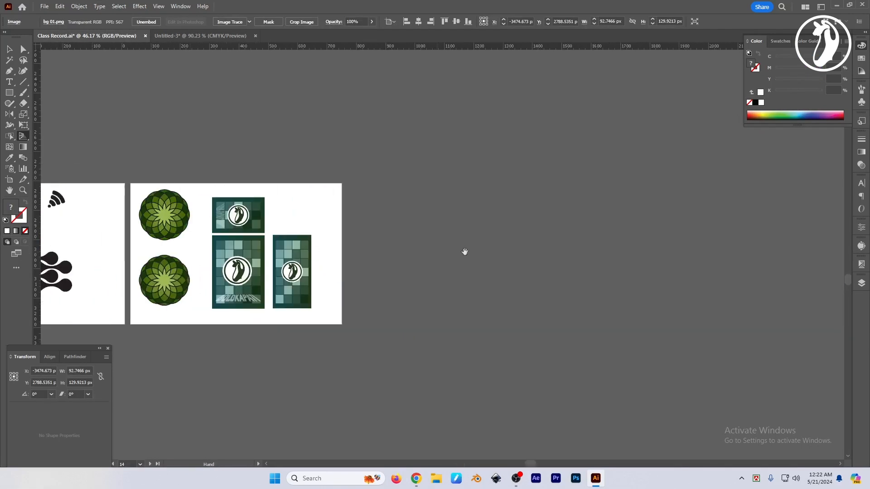
pyautogui.moveTo(410, 250); pyautogui.dragTo(485, 250)
pyautogui.press('v')
pyautogui.click(476, 258)
pyautogui.scroll(4, 291, 224)
pyautogui.click(476, 164)
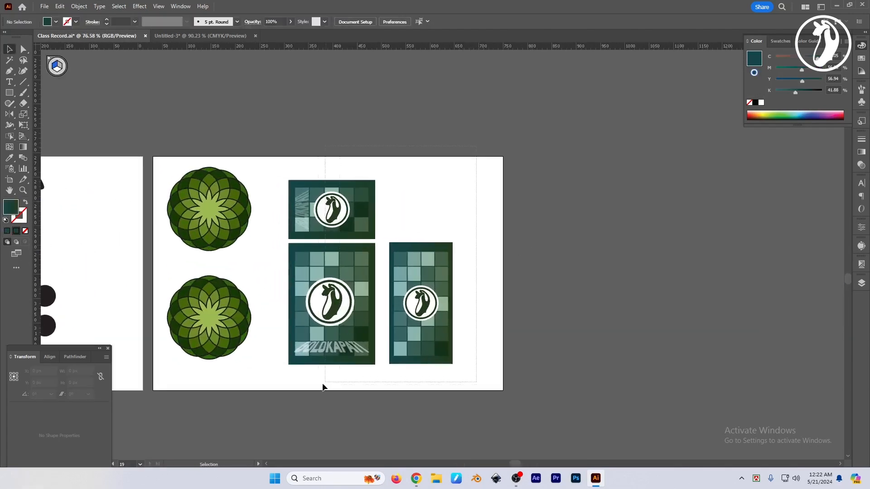
pyautogui.scroll(4, 390, 377)
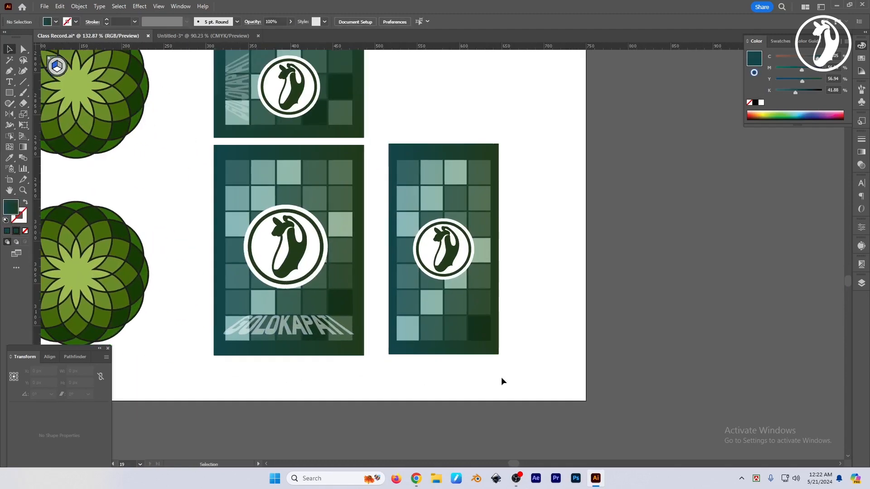
# Copy the opening Lorem ipsum paragraphs from the text page and dismiss the browser notification.
pyautogui.press('t')
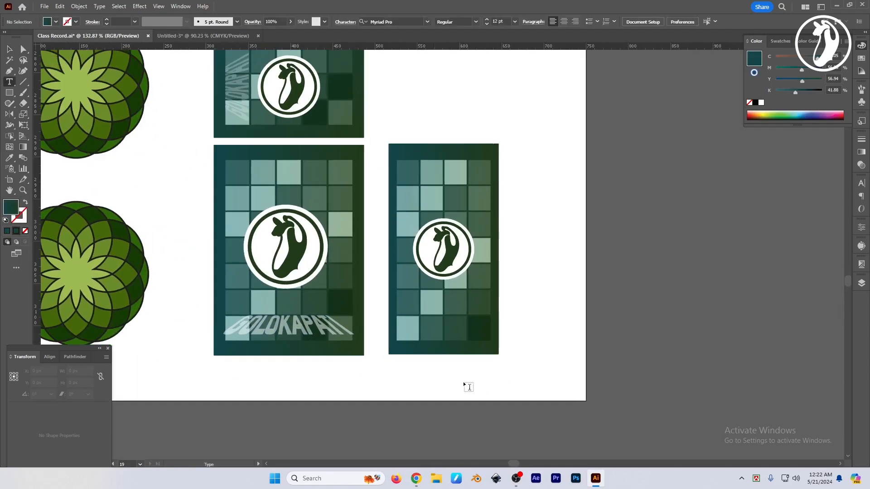
pyautogui.scroll(-6, 486, 370)
pyautogui.moveTo(371, 147); pyautogui.dragTo(458, 338)
pyautogui.press('v')
pyautogui.moveTo(231, 75); pyautogui.dragTo(265, 172)
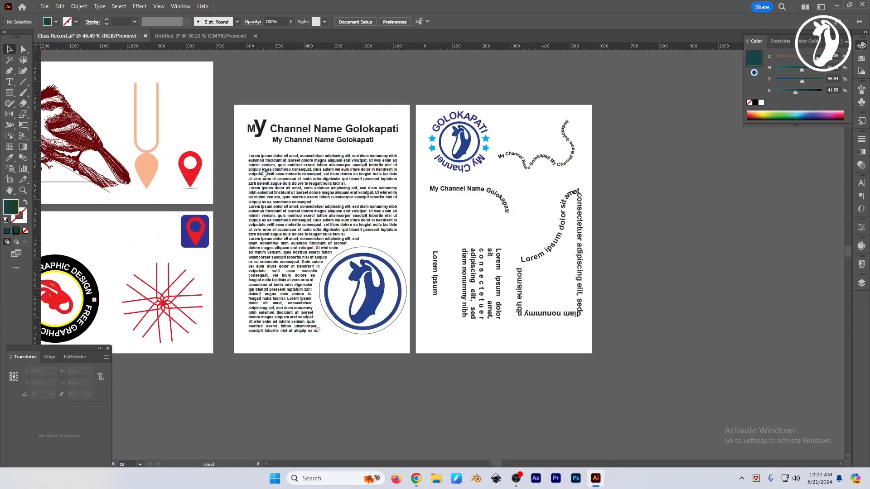
pyautogui.scroll(2, 265, 173)
pyautogui.press('t')
pyautogui.moveTo(314, 206); pyautogui.dragTo(232, 157)
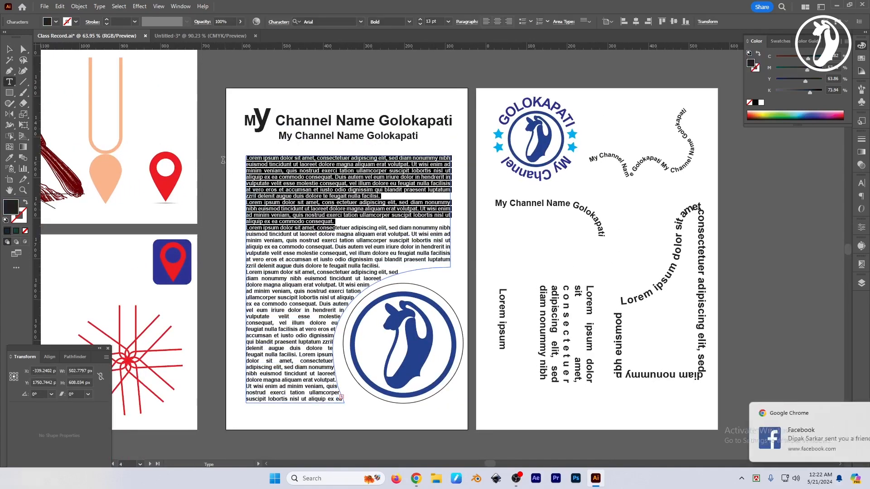
pyautogui.press('Escape')
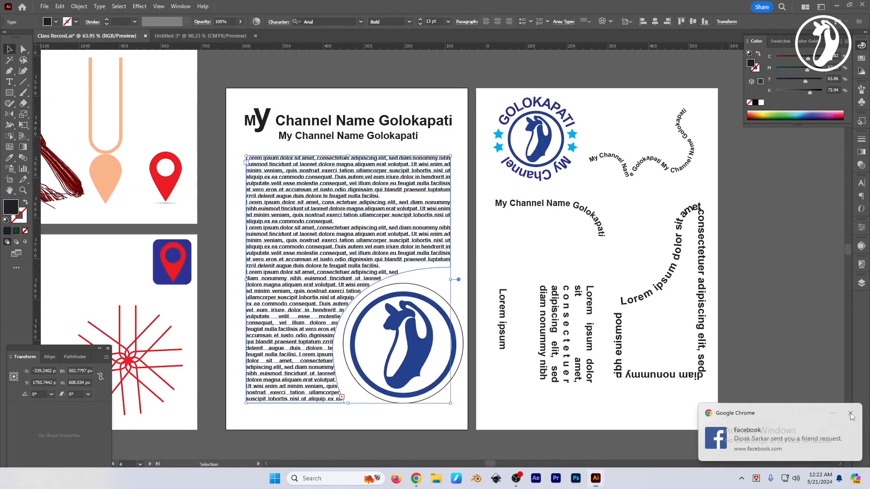
pyautogui.click(851, 415)
# Try pasting the copied text over the box panels without a text frame, and delete it.
pyautogui.moveTo(526, 291); pyautogui.dragTo(398, 299)
pyautogui.moveTo(524, 339); pyautogui.dragTo(425, 134)
pyautogui.moveTo(483, 281); pyautogui.dragTo(586, 349)
pyautogui.click(584, 350)
pyautogui.hotkey('ctrl', 'v')
pyautogui.scroll(1, 467, 273)
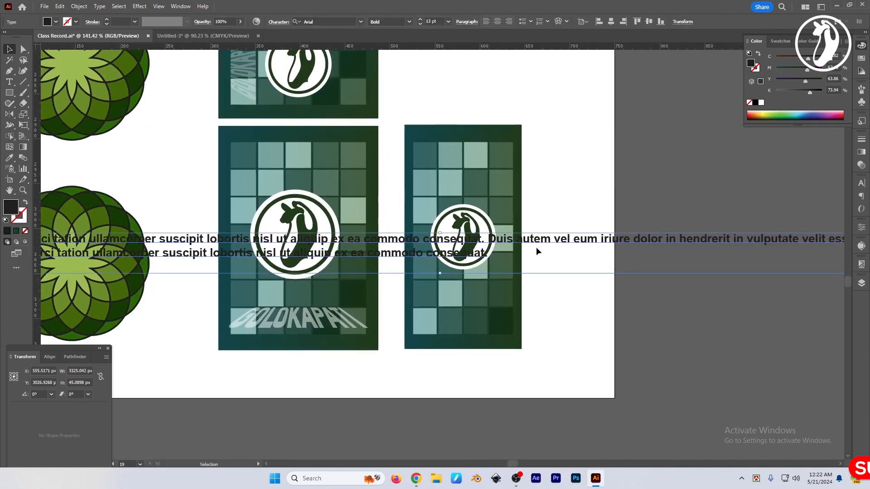
pyautogui.press('Delete')
# Draw a text frame about 113 by 36 px below the narrow panel and paste the Lorem ipsum text into it.
pyautogui.press('t')
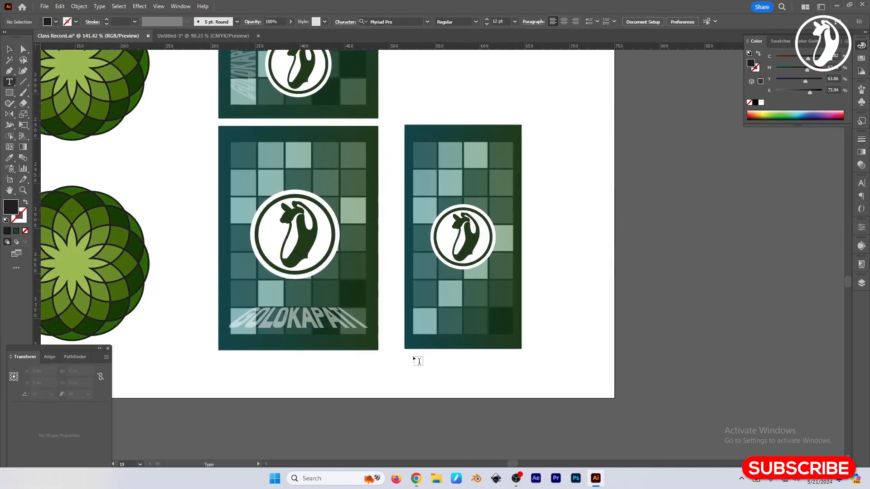
pyautogui.moveTo(418, 361); pyautogui.dragTo(514, 388)
pyautogui.press('Escape')
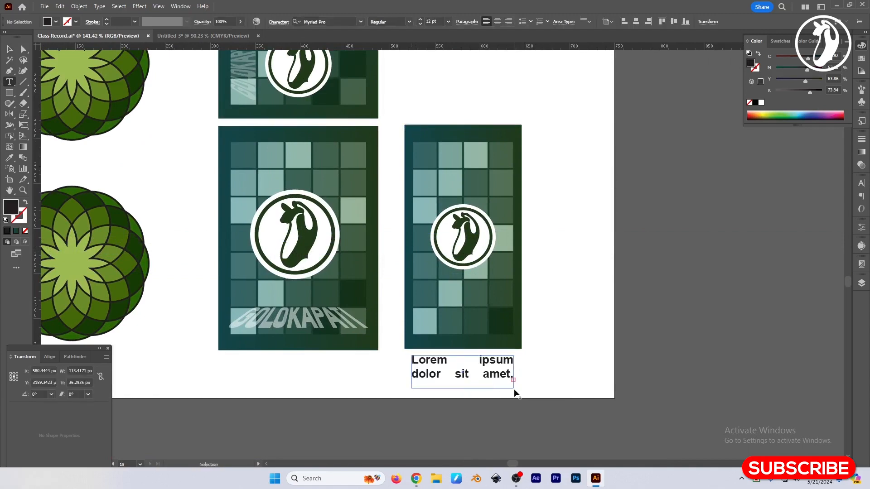
pyautogui.hotkey('ctrl', 'a')
pyautogui.hotkey('ctrl', 'shift', ',')
pyautogui.hotkey('ctrl', 'z')
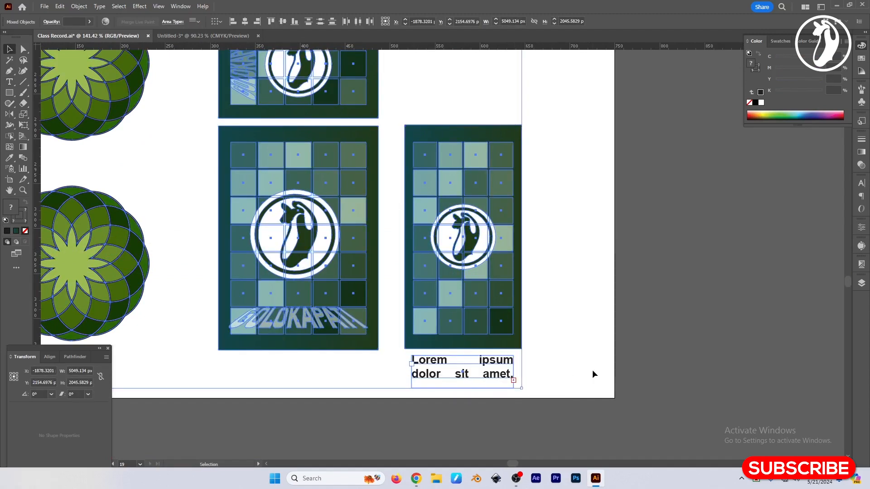
pyautogui.click(592, 370)
# Reduce the font size of the Lorem ipsum text frame to about 4 pt.
pyautogui.click(501, 371)
pyautogui.hotkey('ctrl', 'shift', ',')
pyautogui.hotkey('ctrl', 'shift', ',')
pyautogui.hotkey('ctrl', 'shift', ',')
pyautogui.hotkey('ctrl', 'shift', ',')
pyautogui.hotkey('ctrl', 'shift', ',')
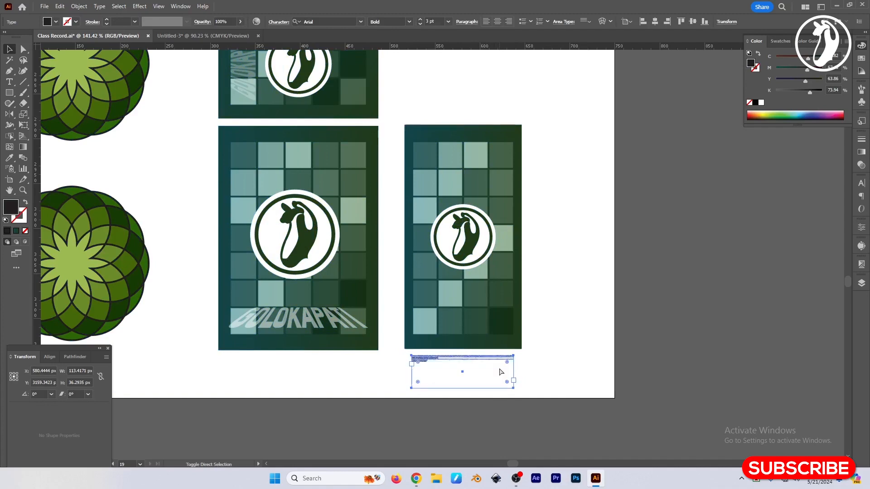
pyautogui.hotkey('ctrl', 'shift', '.')
pyautogui.hotkey('ctrl', 'shift', '.')
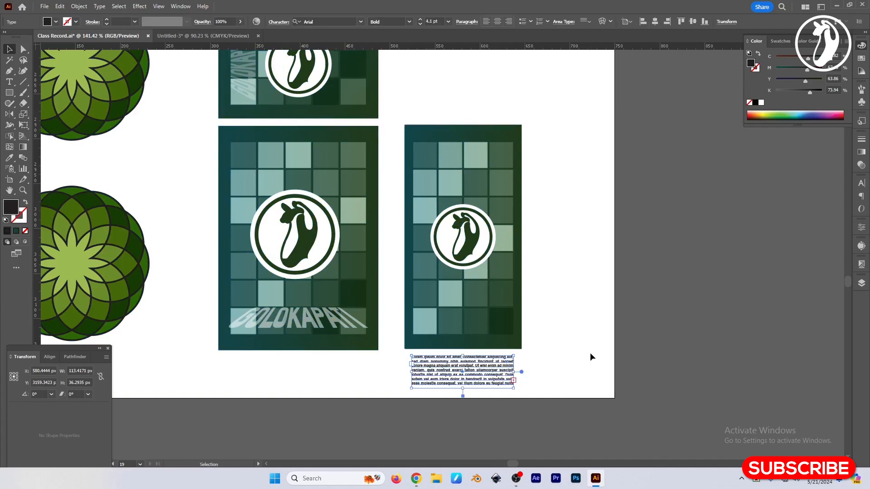
pyautogui.click(591, 358)
# Place the text frame on the narrow panel below the logo, about 103 px wide, and center it horizontally on the panel.
pyautogui.moveTo(488, 380); pyautogui.dragTo(529, 277)
pyautogui.keyDown('shift'); pyautogui.click(554, 159); pyautogui.keyUp('shift')
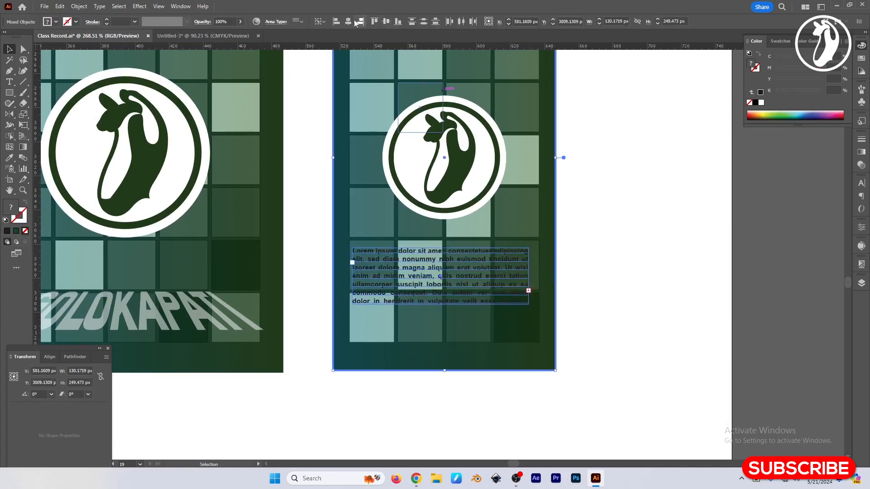
pyautogui.click(349, 21)
pyautogui.click(618, 227)
# Color the Lorem ipsum text on the narrow panel white.
pyautogui.moveTo(444, 273); pyautogui.dragTo(458, 272)
pyautogui.click(492, 259)
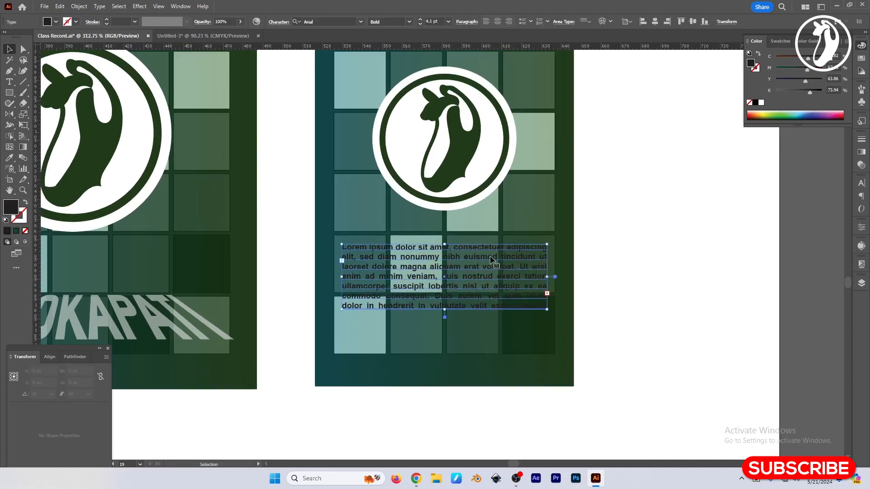
pyautogui.click(763, 103)
pyautogui.click(637, 317)
# Draw a white rectangle about 107 by 38 px over the paragraph text and round its corners to about 3.1 px.
pyautogui.scroll(-2, 630, 316)
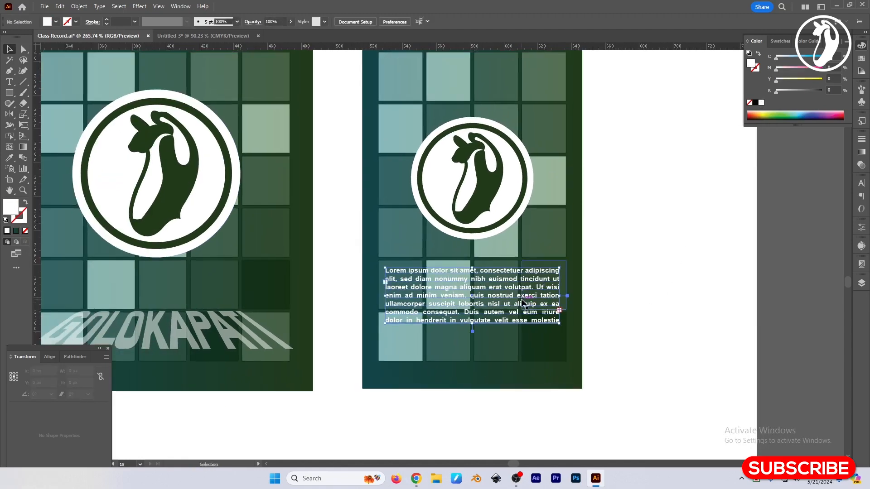
pyautogui.scroll(3, 534, 312)
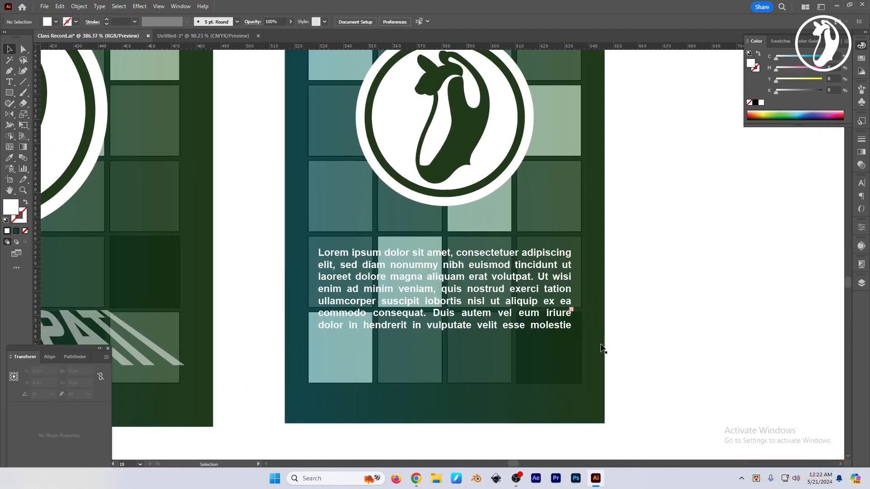
pyautogui.press('m')
pyautogui.moveTo(314, 246); pyautogui.dragTo(577, 337)
pyautogui.press('v')
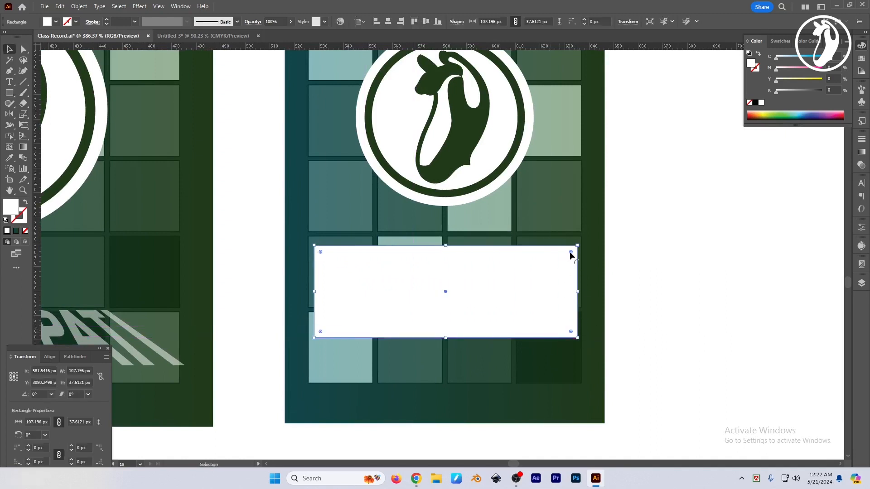
pyautogui.moveTo(569, 252); pyautogui.dragTo(569, 254)
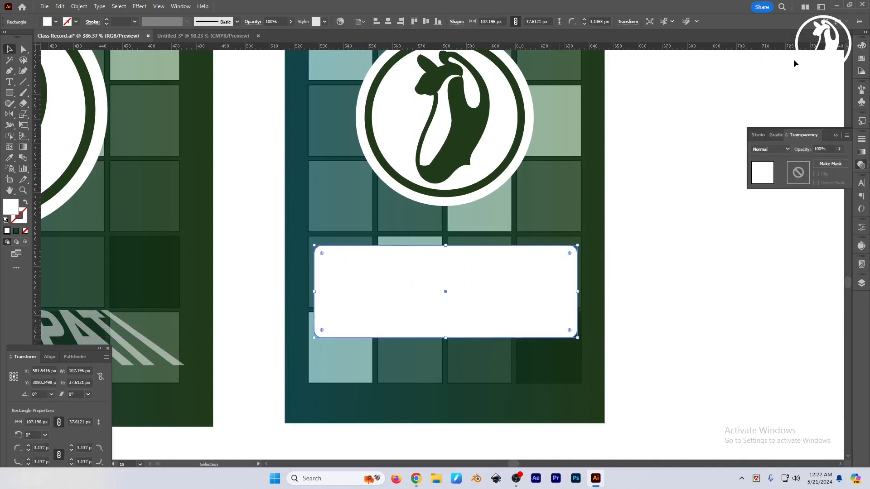
# Set the white rounded rectangle's opacity to 50%.
pyautogui.click(782, 151)
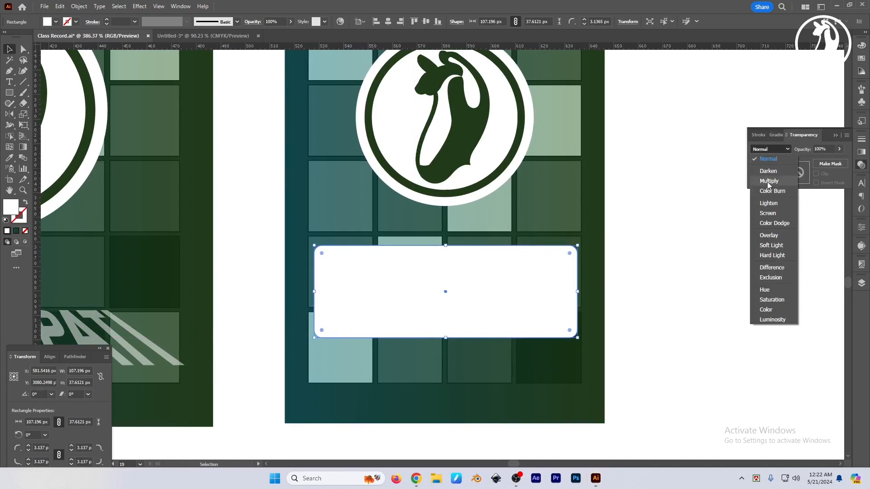
pyautogui.click(804, 152)
pyautogui.click(804, 151)
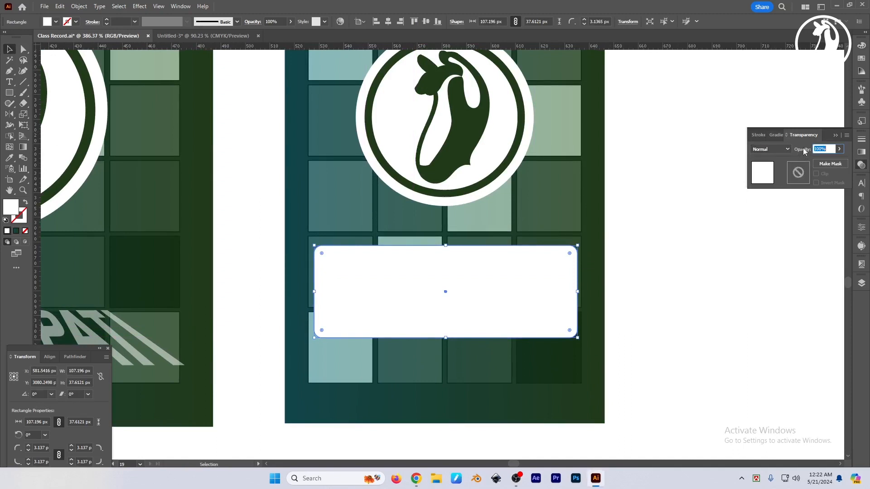
pyautogui.write('50')
pyautogui.press('Return')
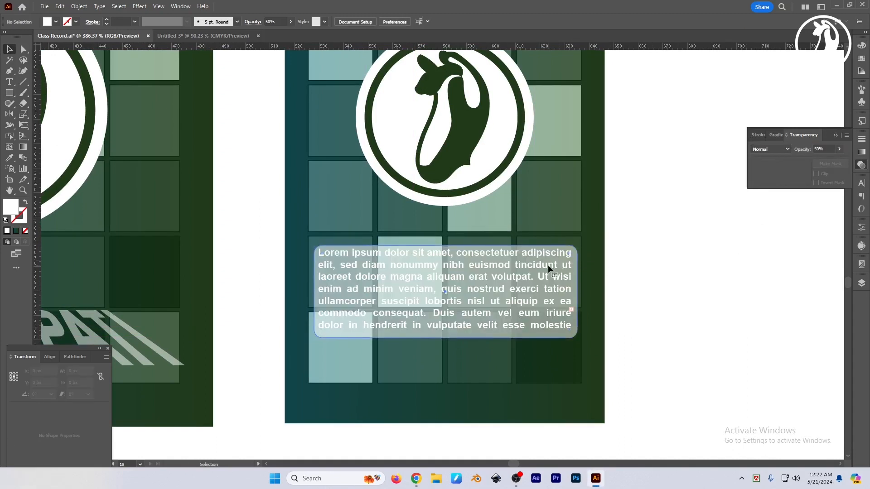
# Select the paragraph text with the help of outline view, color it black and nudge it down slightly within the rectangle.
pyautogui.hotkey('ctrl', 'y')
pyautogui.click(544, 268)
pyautogui.hotkey('ctrl', 'y')
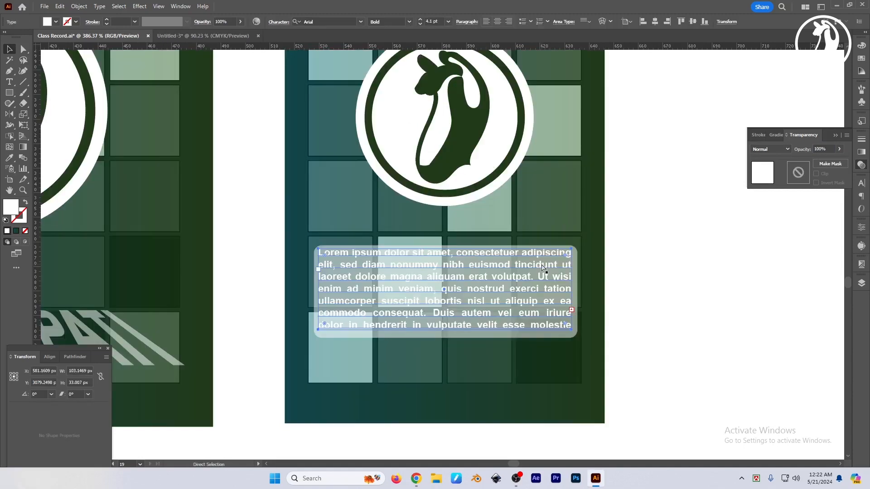
pyautogui.click(862, 46)
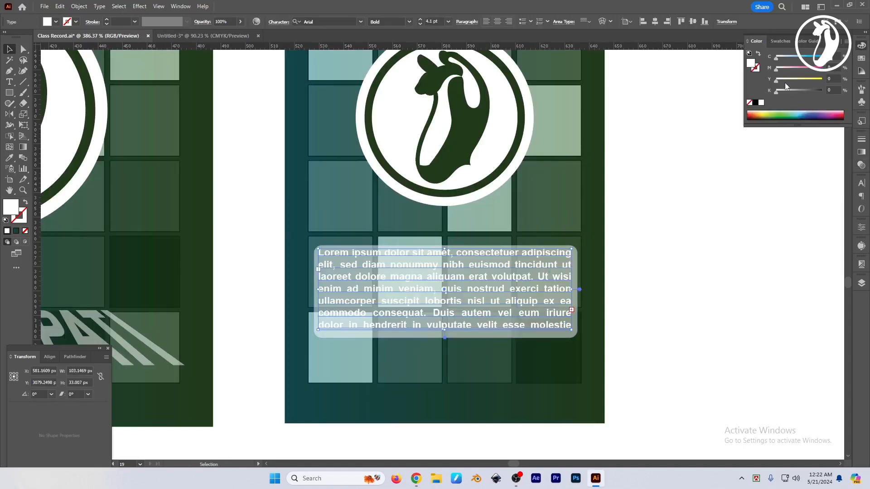
pyautogui.click(755, 103)
pyautogui.scroll(-1, 676, 272)
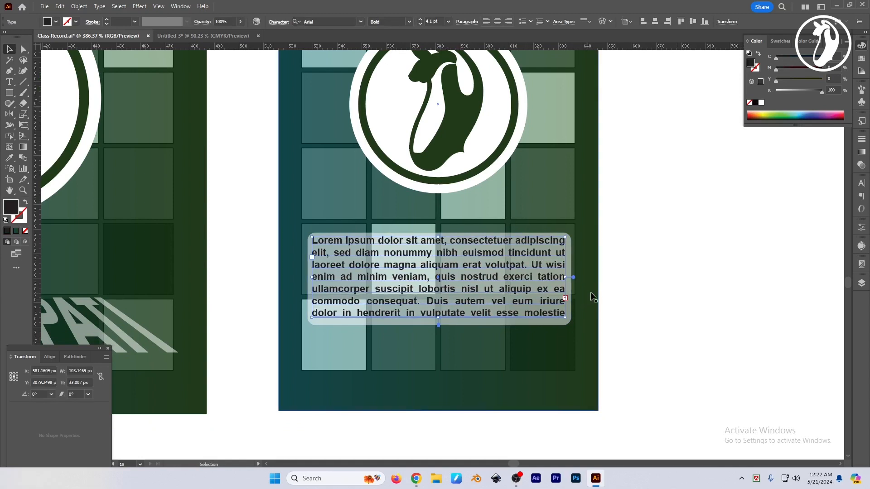
pyautogui.press('Down')
pyautogui.press('Down')
pyautogui.click(670, 290)
# Set the opacity of the white rounded rectangle behind the text to 75%.
pyautogui.click(565, 241)
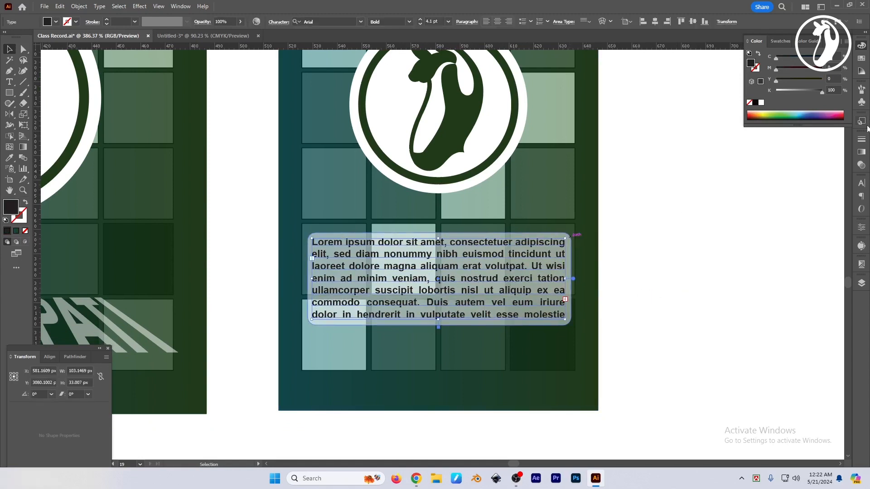
pyautogui.click(648, 218)
pyautogui.click(569, 236)
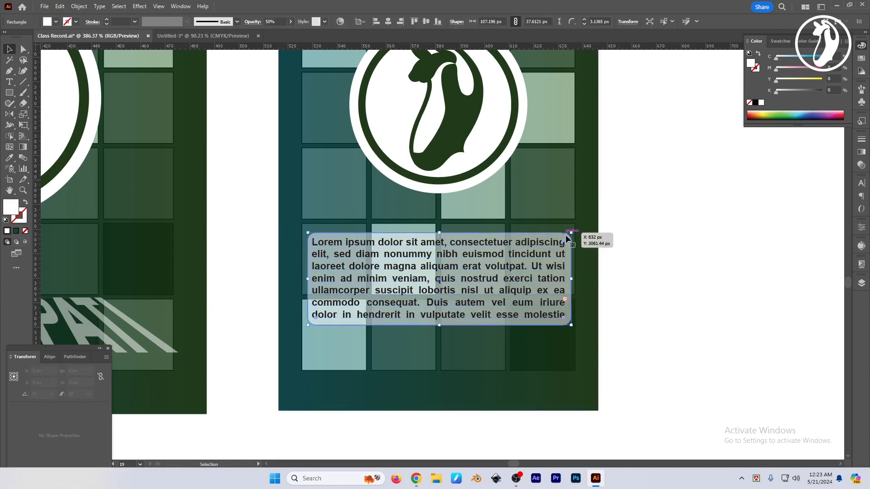
pyautogui.click(863, 166)
pyautogui.click(804, 150)
pyautogui.write('75')
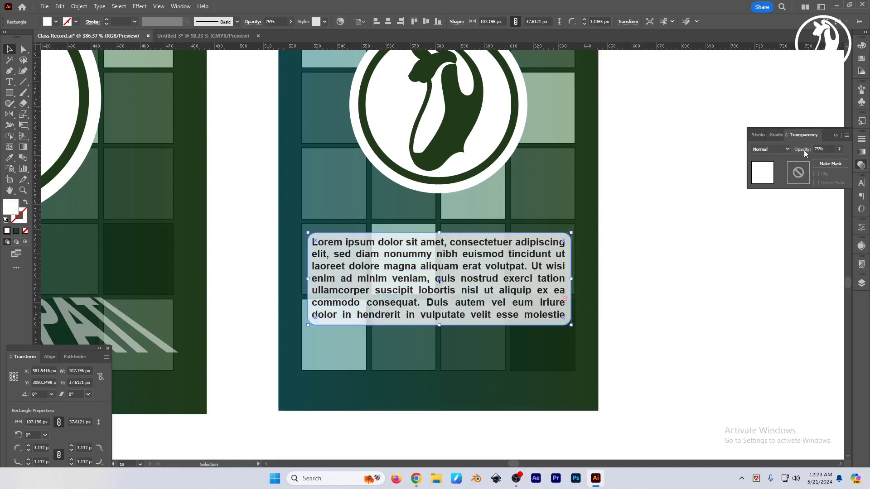
pyautogui.click(683, 310)
# Copy all three green box panels and paste them into the Untitled-3 document with the two-point grid.
pyautogui.scroll(-3, 680, 346)
pyautogui.moveTo(678, 324); pyautogui.dragTo(659, 323)
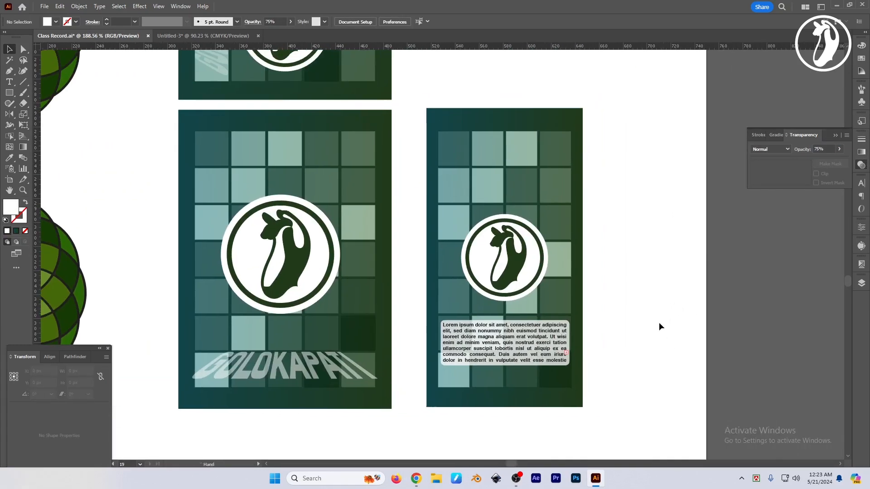
pyautogui.scroll(-2, 412, 83)
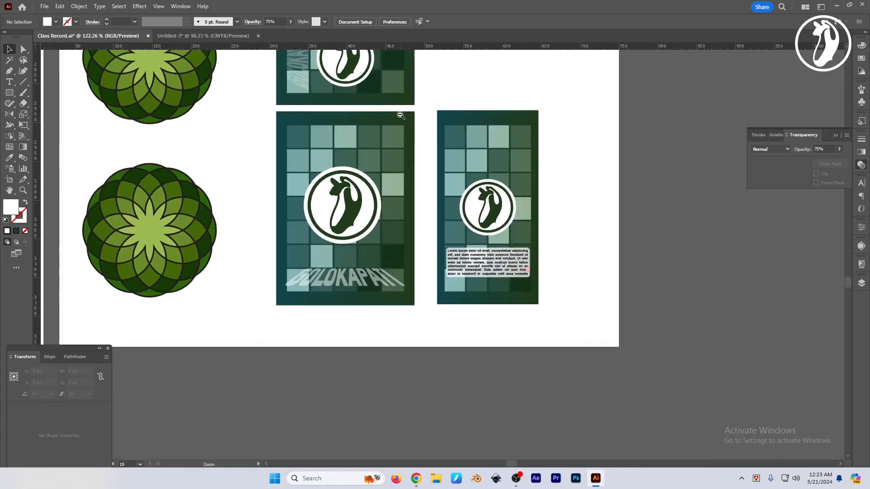
pyautogui.scroll(2, 408, 181)
pyautogui.moveTo(265, 78); pyautogui.dragTo(619, 409)
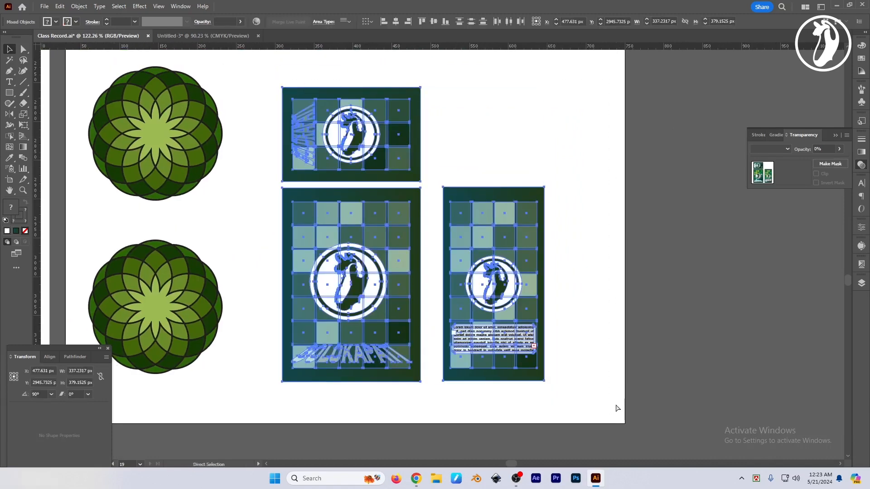
pyautogui.click(177, 35)
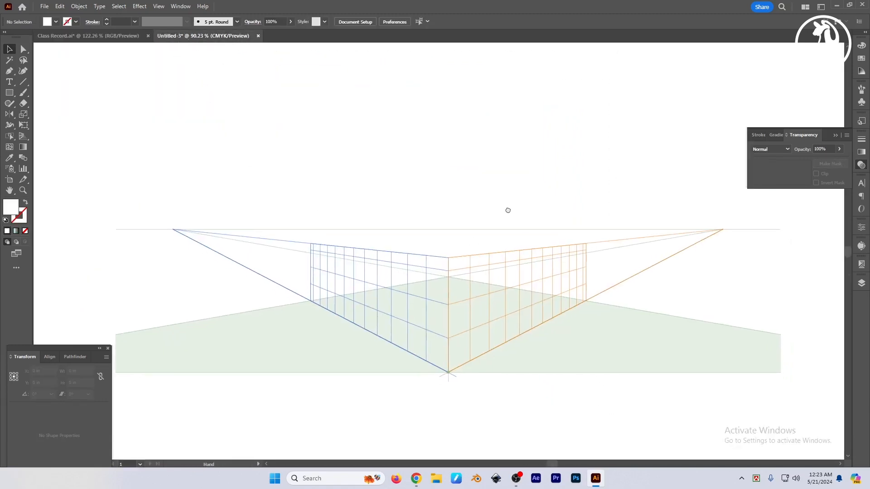
pyautogui.hotkey('ctrl', 'v')
# Move the pasted panels off the grid, scale them to about 1.46 by 1.64 in, and place a duplicate above the blue grid plane.
pyautogui.moveTo(441, 220); pyautogui.dragTo(372, 98)
pyautogui.moveTo(457, 119); pyautogui.dragTo(431, 123)
pyautogui.moveTo(475, 130); pyautogui.dragTo(462, 190)
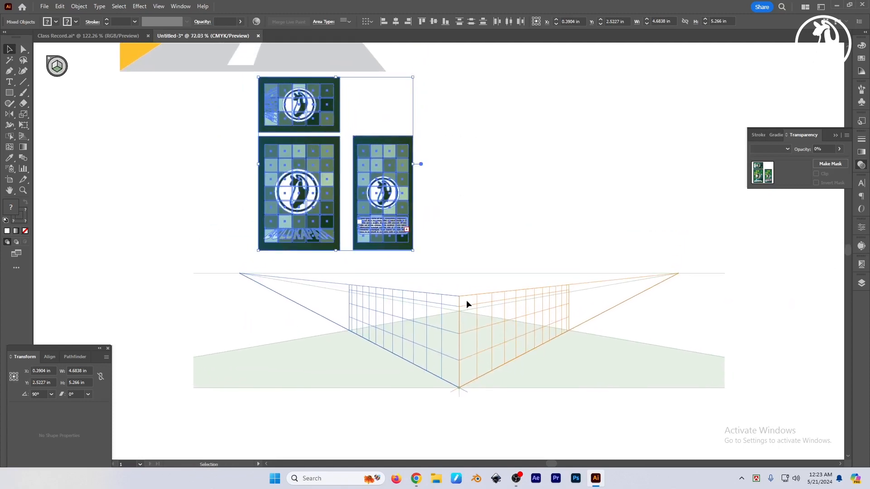
pyautogui.moveTo(342, 82); pyautogui.dragTo(394, 240)
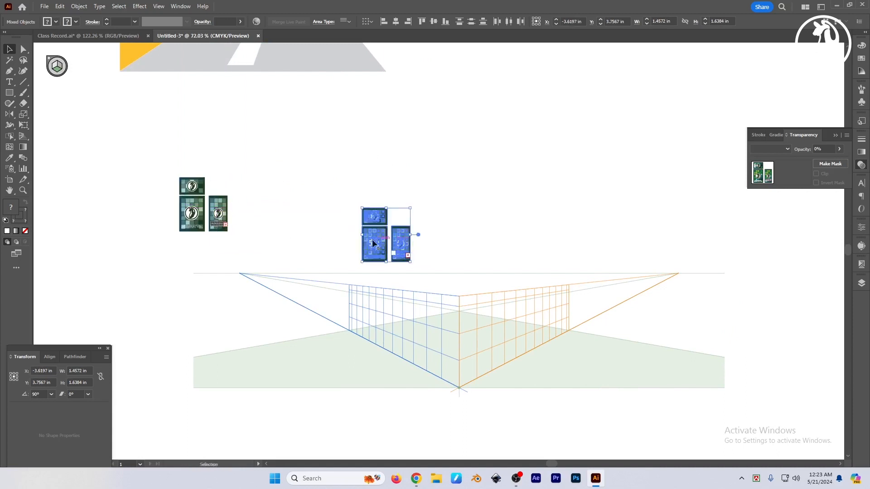
# Scale the duplicated set of panels down slightly above the blue grid plane.
pyautogui.moveTo(383, 269); pyautogui.dragTo(431, 262)
pyautogui.moveTo(403, 165); pyautogui.dragTo(374, 132)
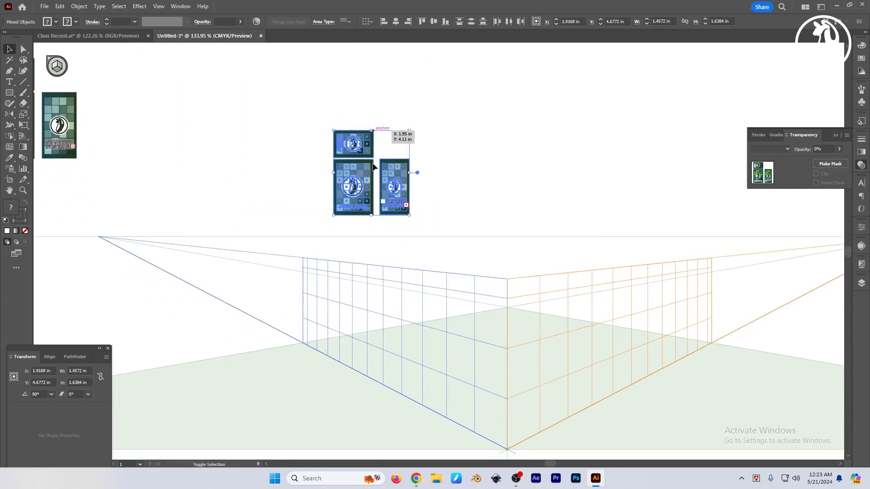
pyautogui.moveTo(378, 199); pyautogui.dragTo(422, 211)
pyautogui.moveTo(494, 216); pyautogui.dragTo(486, 197)
pyautogui.click(485, 197)
pyautogui.moveTo(356, 208); pyautogui.dragTo(364, 209)
pyautogui.moveTo(339, 159); pyautogui.dragTo(408, 254)
# Separate the front logo panel from the other panels and widen it to about 0.81 by 0.91 in.
pyautogui.moveTo(399, 279); pyautogui.dragTo(409, 303)
pyautogui.click(261, 307)
pyautogui.moveTo(261, 307); pyautogui.dragTo(414, 186)
pyautogui.moveTo(392, 173); pyautogui.dragTo(374, 228)
pyautogui.scroll(-1, 412, 296)
pyautogui.moveTo(414, 296); pyautogui.dragTo(309, 173)
pyautogui.scroll(-2, 354, 221)
pyautogui.moveTo(444, 202); pyautogui.dragTo(411, 156)
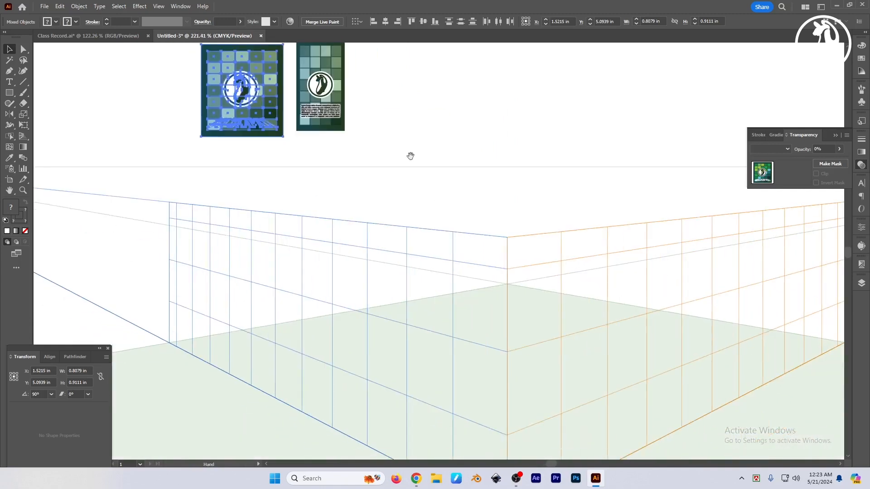
pyautogui.scroll(-1, 411, 156)
# Activate the left grid plane and attach the front logo panel to it at the central vertical edge with Perspective Selection.
pyautogui.click(55, 64)
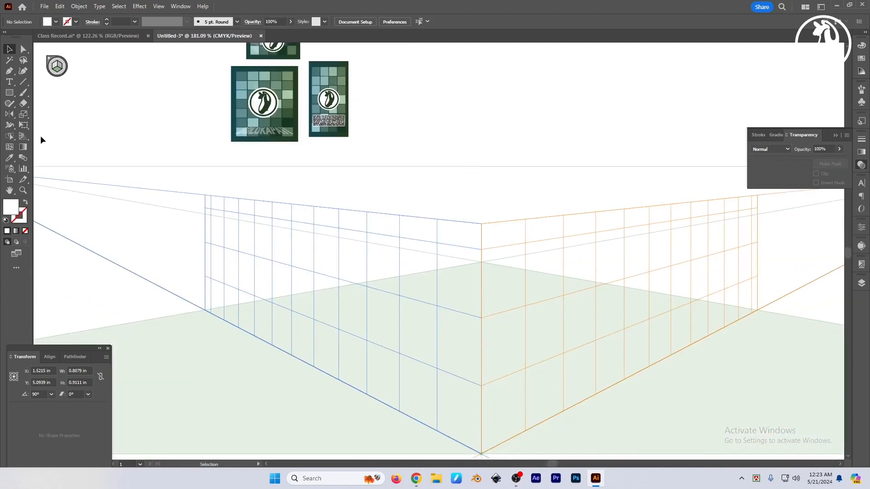
pyautogui.moveTo(25, 137); pyautogui.dragTo(64, 146)
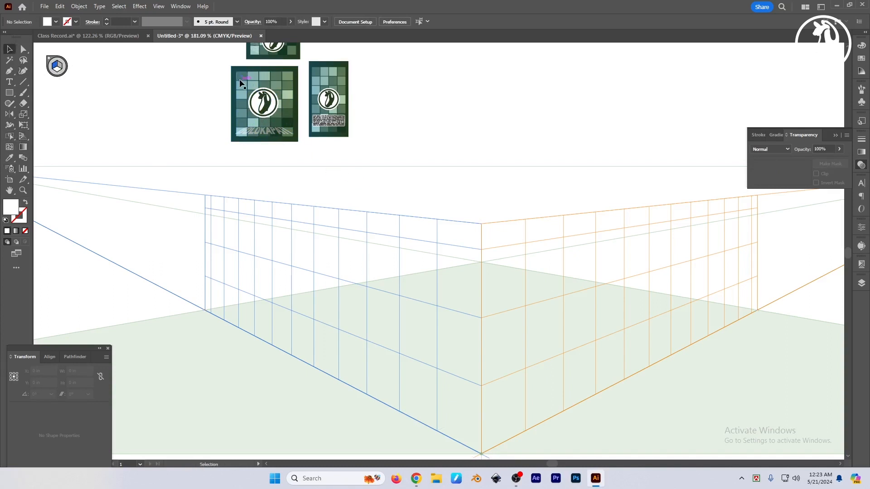
pyautogui.moveTo(302, 159); pyautogui.dragTo(300, 152)
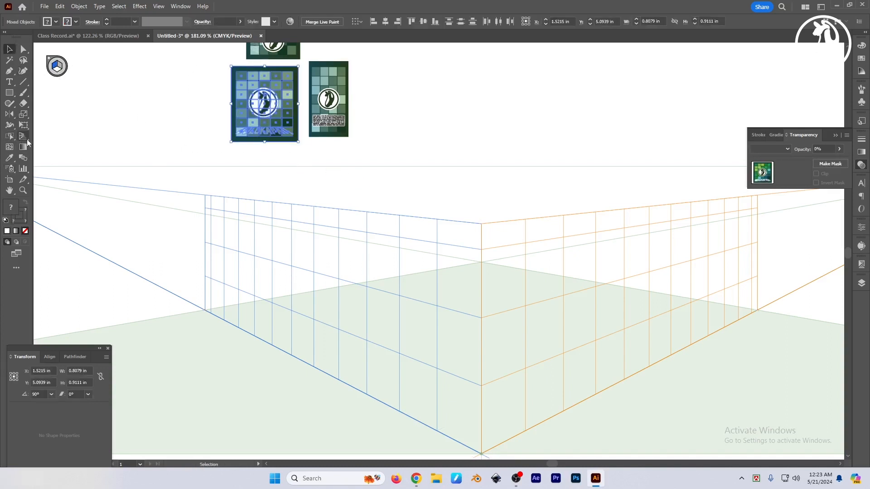
pyautogui.click(23, 136)
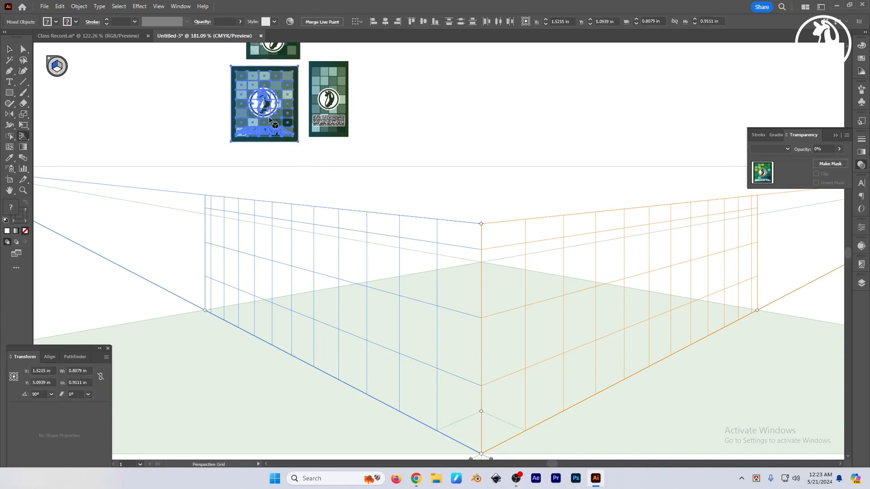
pyautogui.click(24, 136)
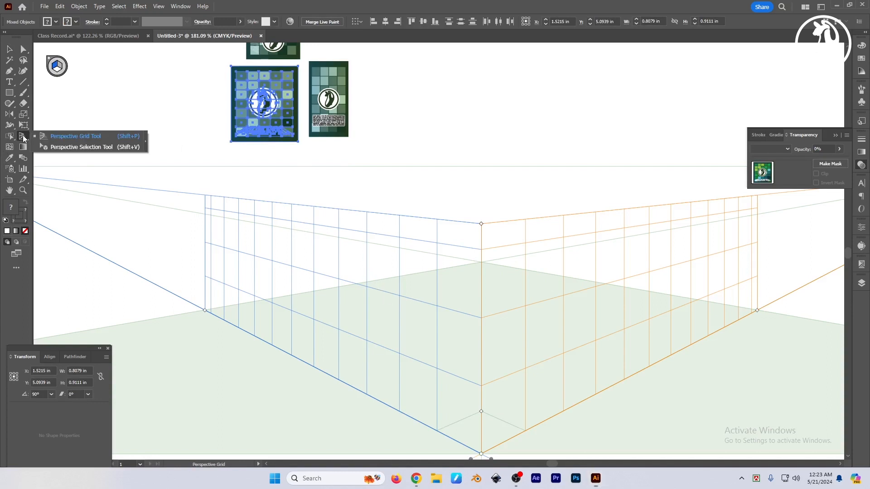
pyautogui.click(69, 150)
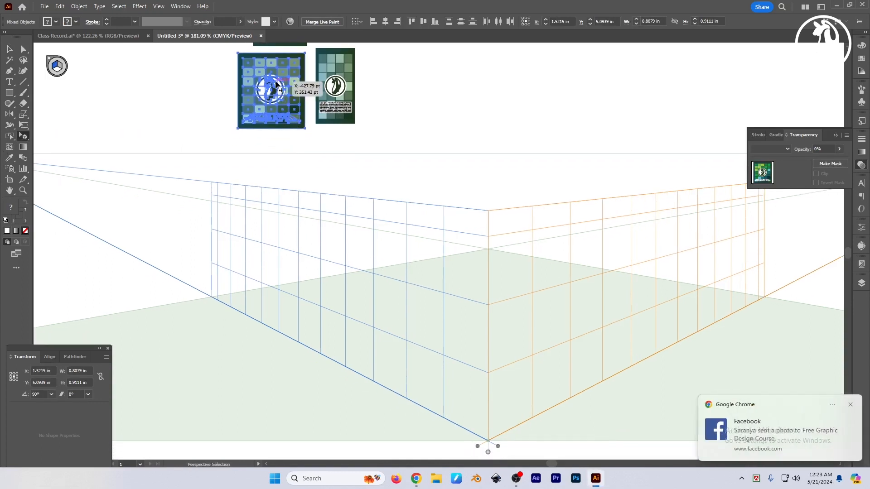
pyautogui.moveTo(300, 91); pyautogui.dragTo(467, 379)
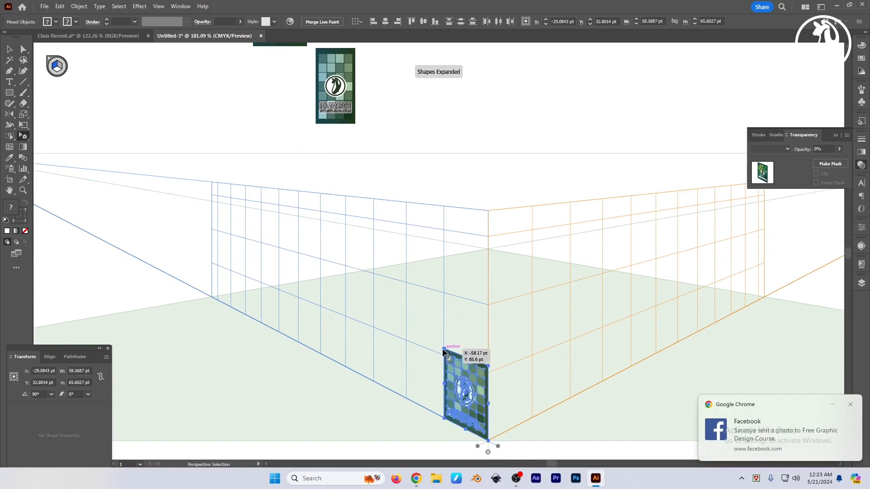
# Enlarge the front panel on the left plane to about 237 by 154 pt, keeping its corner at the grid's base point.
pyautogui.moveTo(445, 348); pyautogui.dragTo(97, 206)
pyautogui.scroll(3, 378, 232)
pyautogui.scroll(5, 365, 246)
pyautogui.scroll(-10, 97, 206)
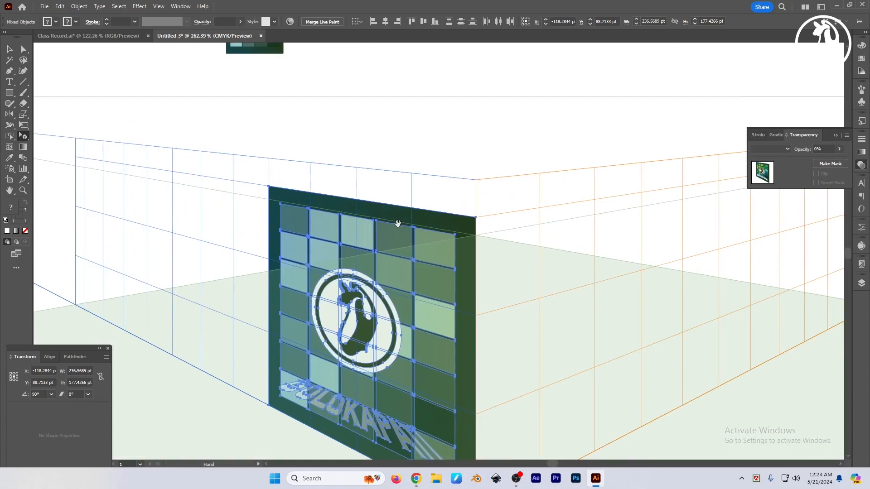
pyautogui.moveTo(272, 191); pyautogui.dragTo(269, 216)
pyautogui.scroll(-3, 362, 247)
pyautogui.moveTo(363, 247); pyautogui.dragTo(459, 400)
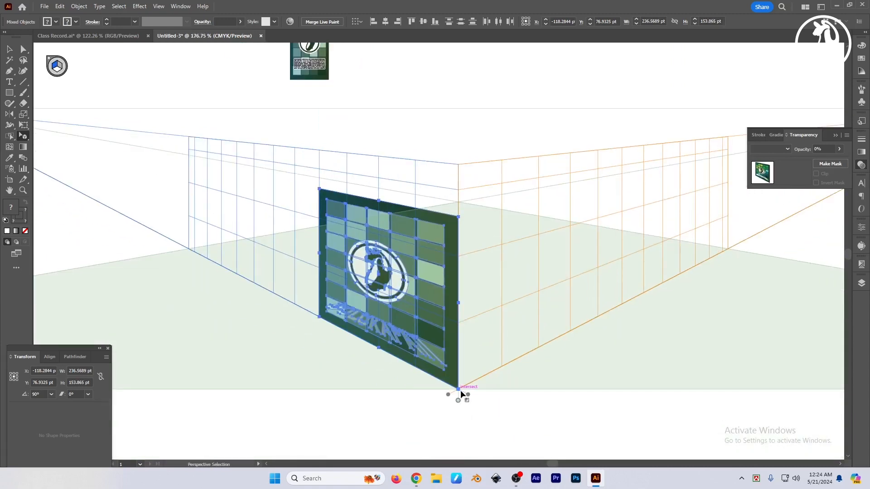
pyautogui.press('v')
pyautogui.click(490, 420)
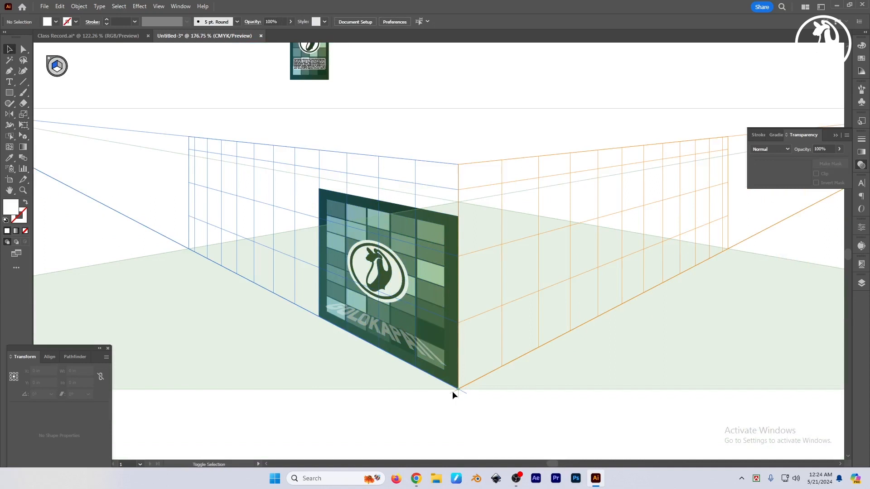
# Reduce the grid cell size with the Perspective Grid tool to get a denser grid.
pyautogui.hotkey('shift', 'p')
pyautogui.moveTo(459, 349); pyautogui.dragTo(461, 360)
pyautogui.press('z')
pyautogui.click(386, 239)
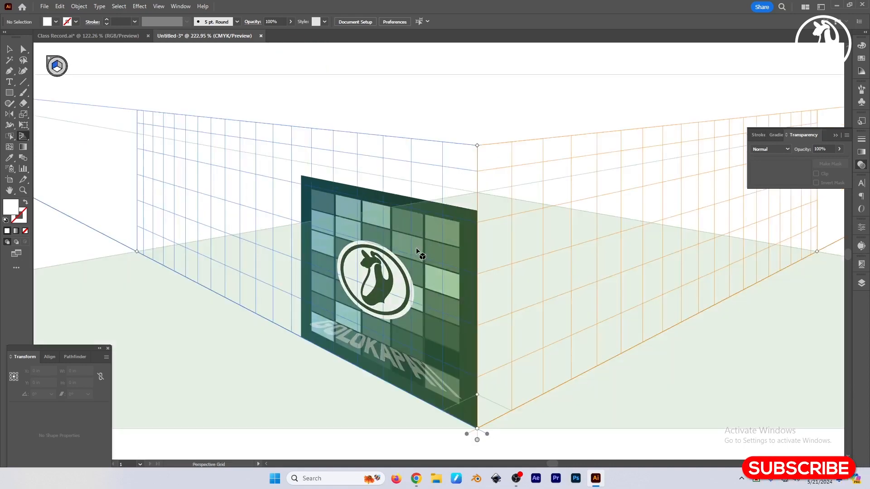
# Select the whole front panel and reshape it in perspective to about 218 by 167 pt, aligning its outer corner with the grid.
pyautogui.press('v')
pyautogui.click(388, 214)
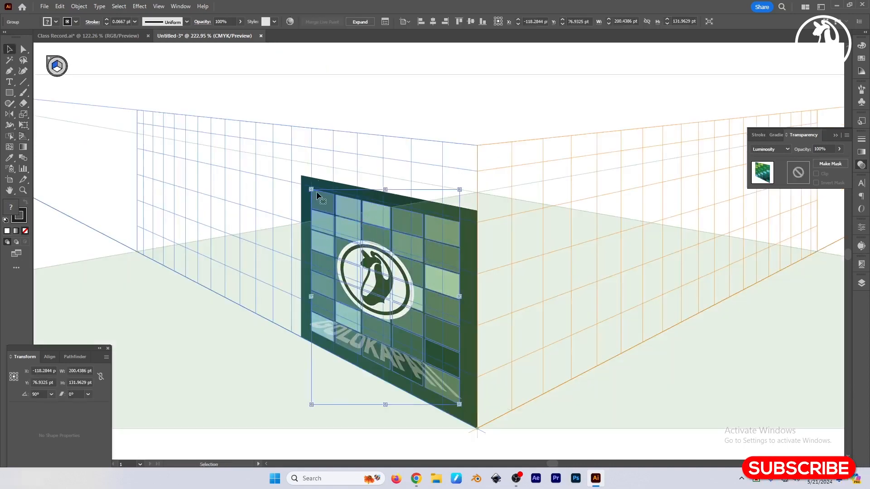
pyautogui.moveTo(303, 113); pyautogui.dragTo(500, 436)
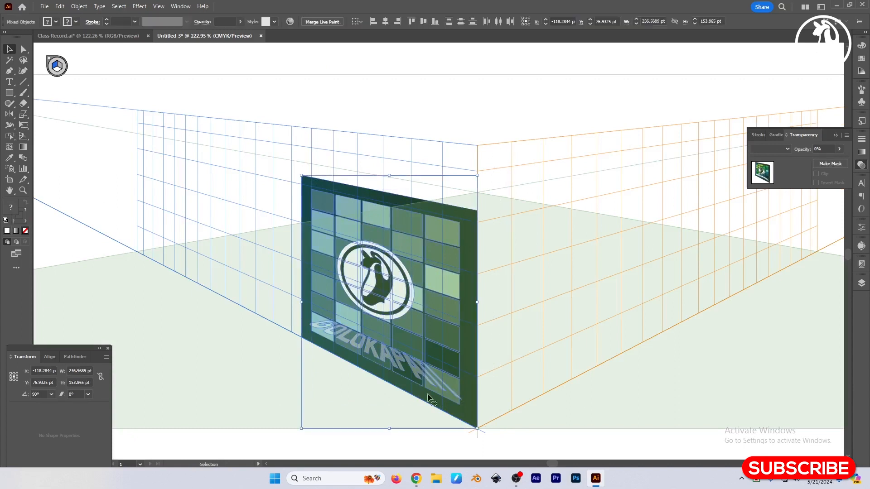
pyautogui.moveTo(22, 137); pyautogui.dragTo(64, 148)
pyautogui.moveTo(303, 176)
pyautogui.mouseDown()
pyautogui.moveTo(318, 165)
pyautogui.moveTo(303, 162)
pyautogui.mouseUp()
pyautogui.scroll(5, 301, 163)
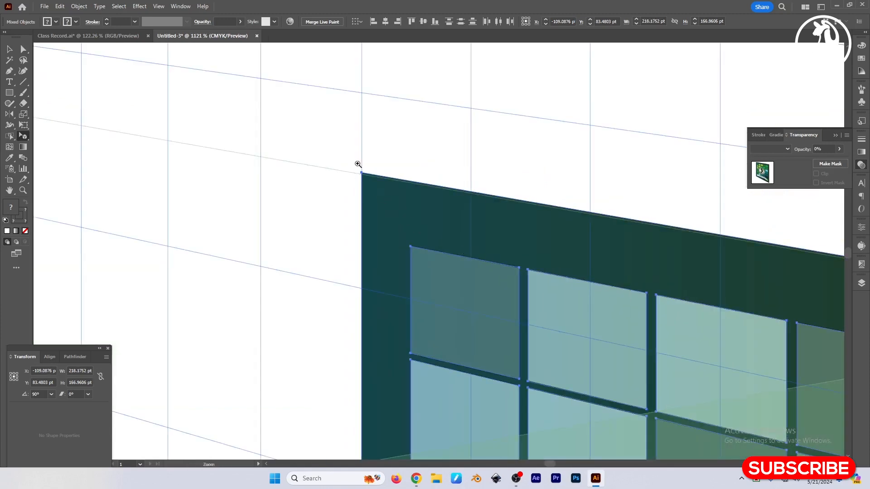
pyautogui.scroll(4, 358, 164)
pyautogui.moveTo(375, 199); pyautogui.dragTo(381, 209)
pyautogui.scroll(-8, 456, 252)
pyautogui.scroll(-2, 426, 268)
pyautogui.moveTo(561, 296); pyautogui.dragTo(435, 274)
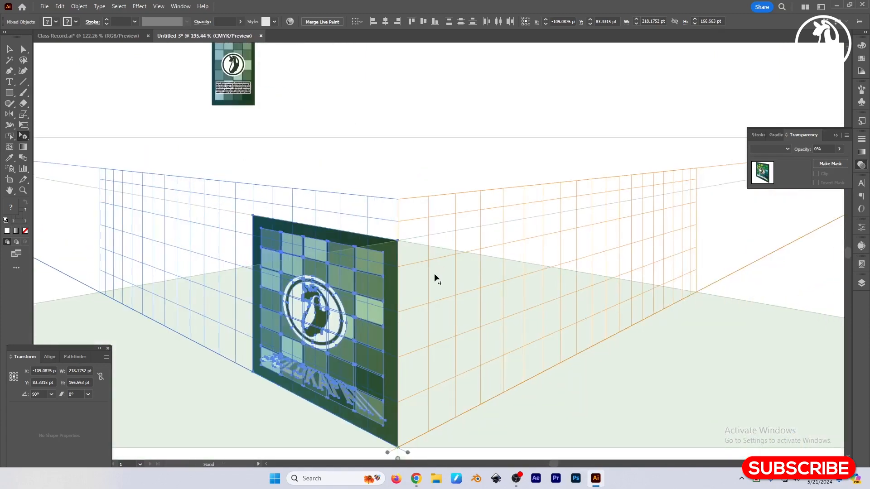
# Select all parts of the narrow side panel with the text block and group them.
pyautogui.press('v')
pyautogui.scroll(-1, 453, 307)
pyautogui.moveTo(518, 339); pyautogui.dragTo(481, 324)
pyautogui.click(482, 324)
pyautogui.scroll(-1, 488, 402)
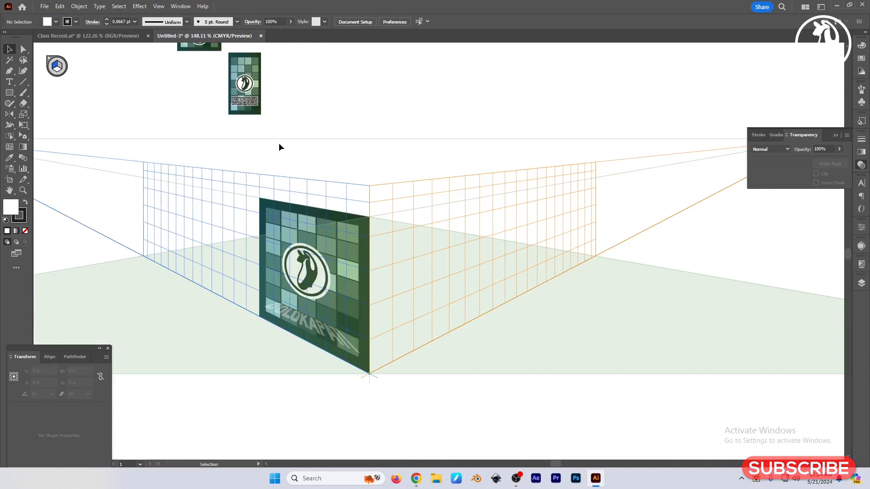
pyautogui.scroll(2, 334, 175)
pyautogui.press('a')
pyautogui.moveTo(231, 101); pyautogui.dragTo(282, 184)
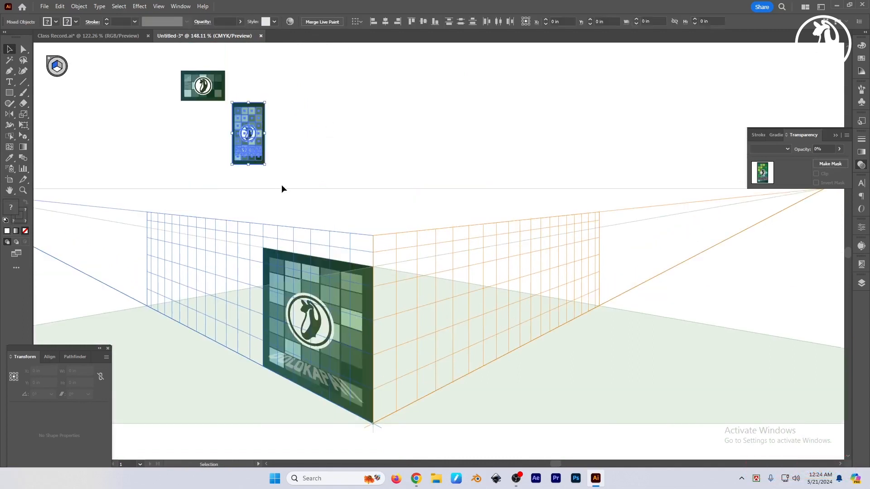
pyautogui.press('v')
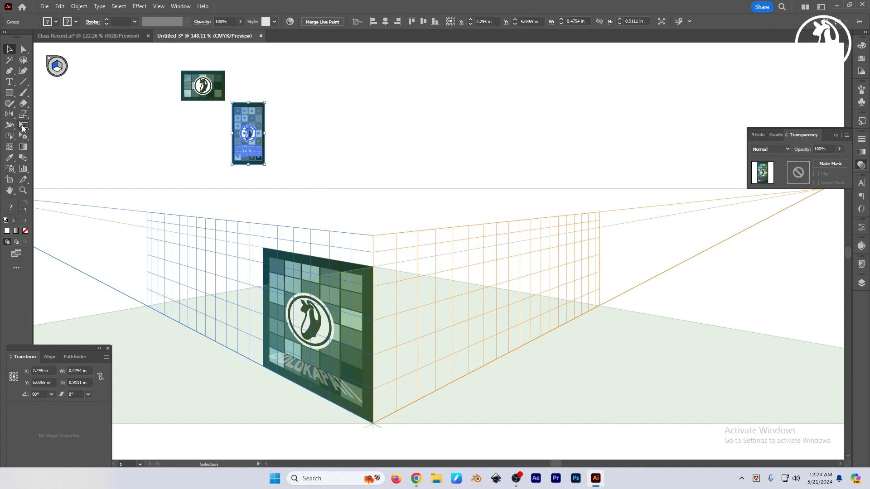
# Try to move the side panel above the box and attach it in perspective with the left grid plane active.
pyautogui.moveTo(254, 130); pyautogui.dragTo(364, 151)
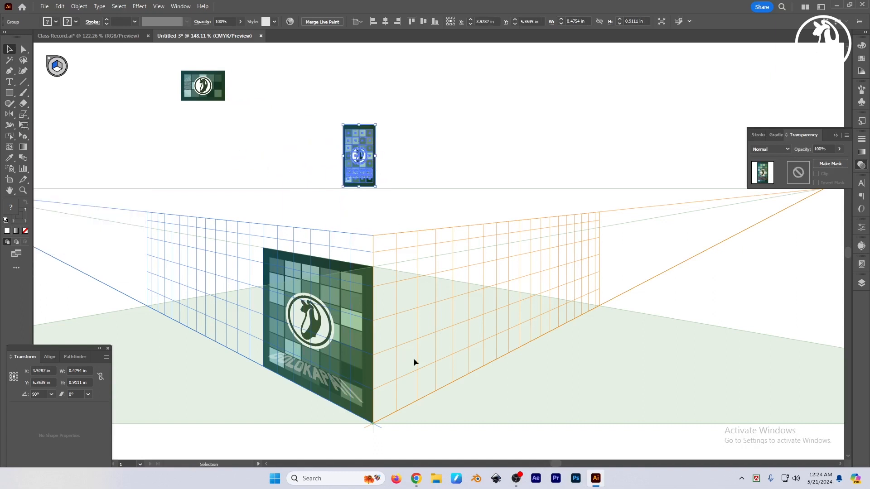
pyautogui.click(24, 136)
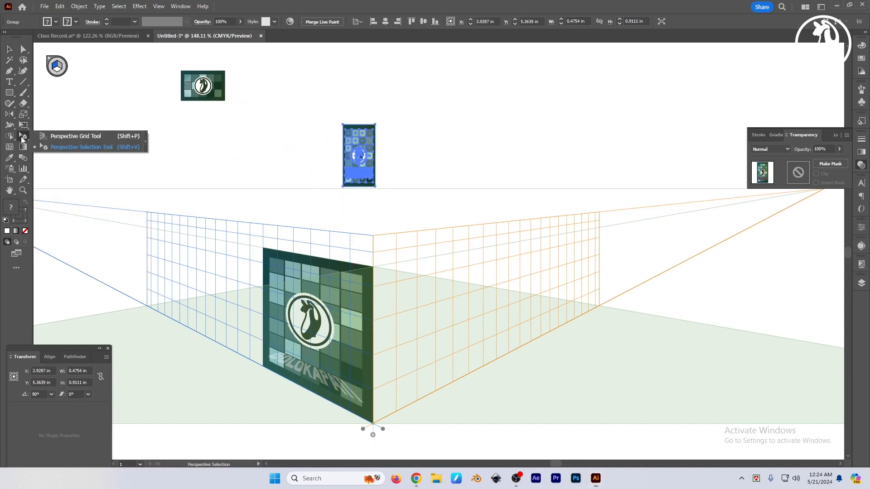
pyautogui.click(59, 148)
pyautogui.moveTo(375, 205); pyautogui.dragTo(371, 158)
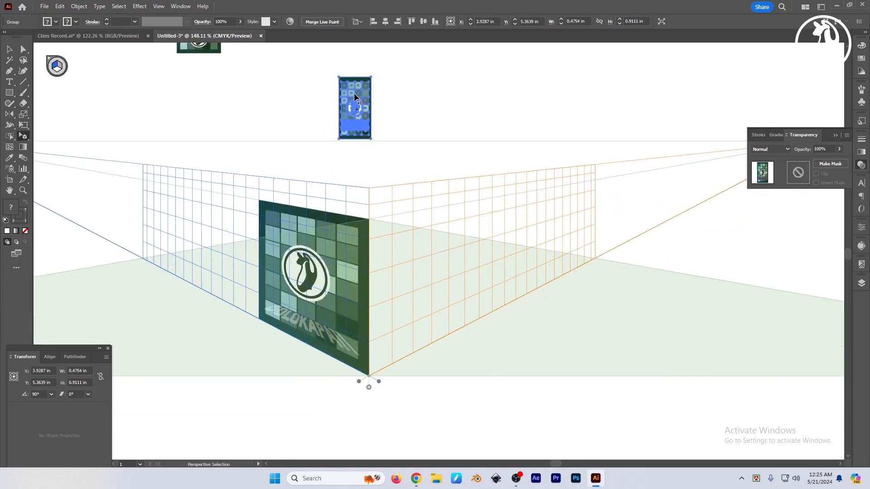
pyautogui.moveTo(355, 100); pyautogui.dragTo(395, 128)
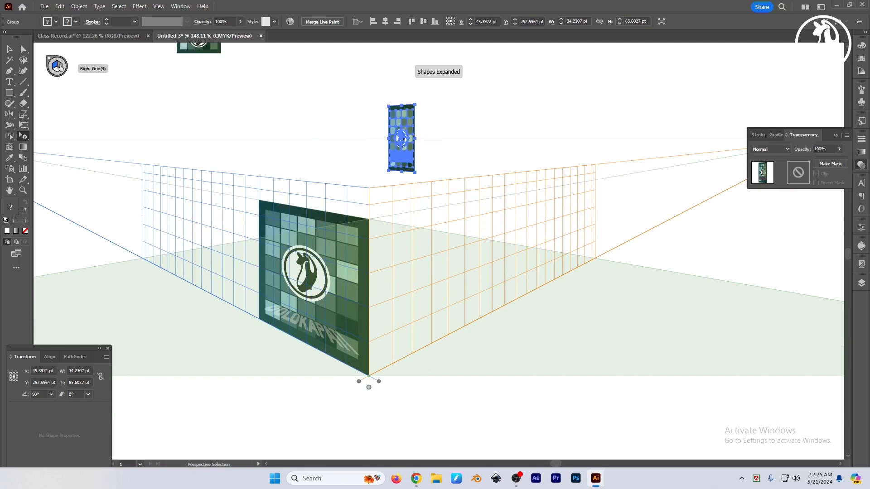
pyautogui.click(151, 68)
pyautogui.moveTo(403, 129); pyautogui.dragTo(301, 86)
pyautogui.moveTo(387, 98); pyautogui.dragTo(407, 145)
# Undo the side panel's moves and its perspective attachment.
pyautogui.hotkey('ctrl', 'z')
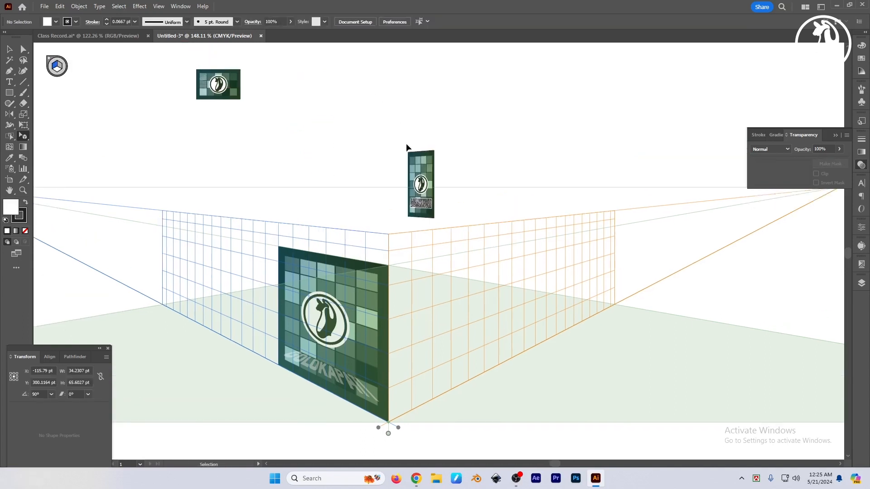
pyautogui.hotkey('ctrl', 'z')
pyautogui.hotkey('ctrl', 'z')
pyautogui.moveTo(369, 254); pyautogui.dragTo(361, 235)
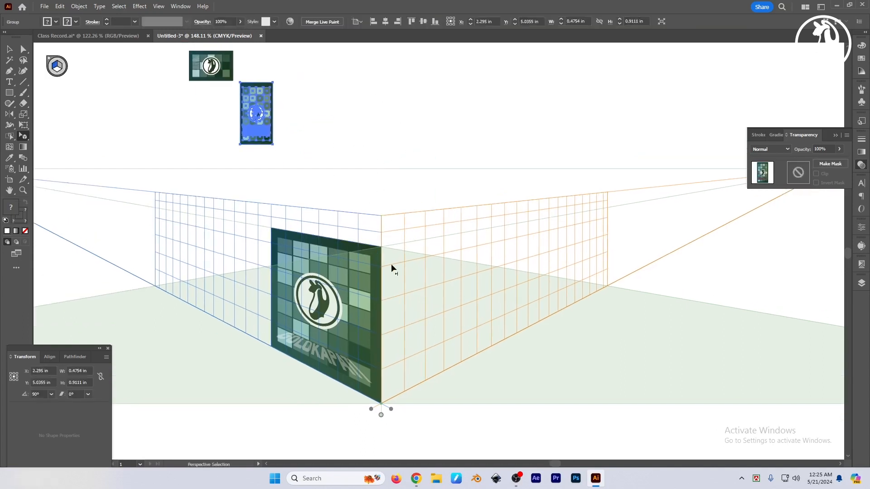
# Deselect the artwork and activate the right grid plane.
pyautogui.press('v')
pyautogui.click(427, 290)
pyautogui.click(353, 258)
pyautogui.click(481, 408)
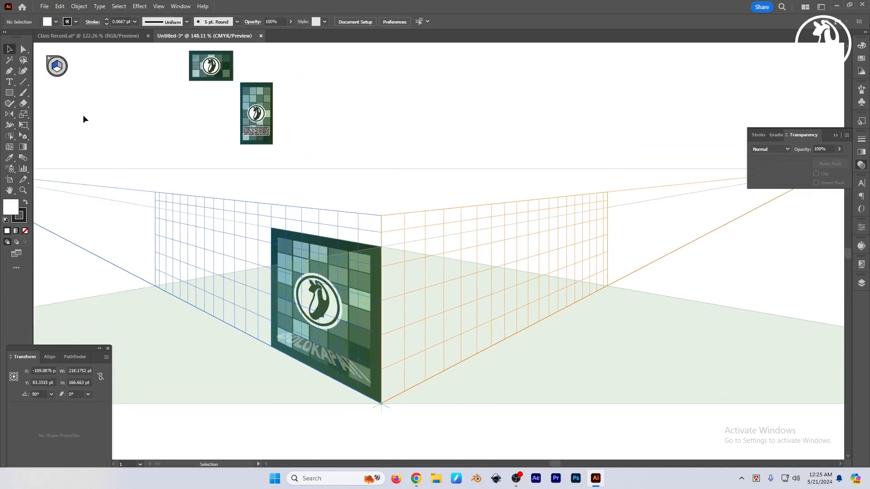
pyautogui.click(23, 134)
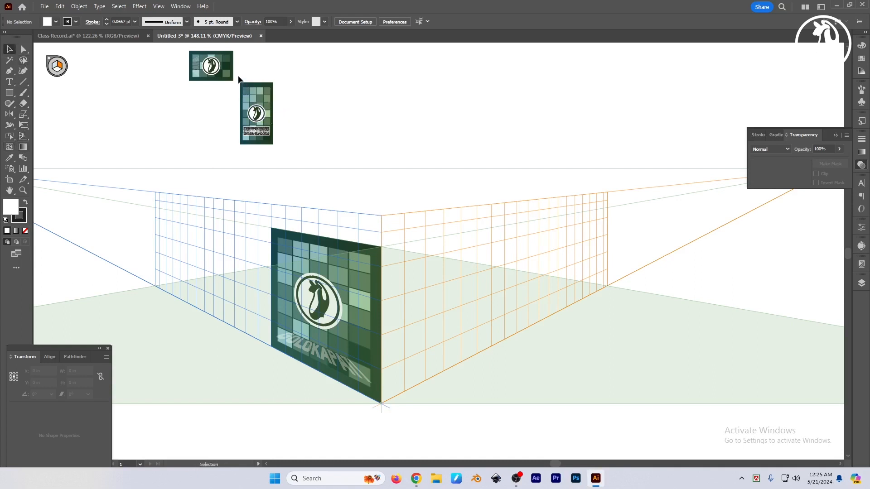
# Attach the grouped side panel to the right plane beside the front panel and enlarge it to about 73 by 165 pt.
pyautogui.moveTo(239, 79); pyautogui.dragTo(281, 161)
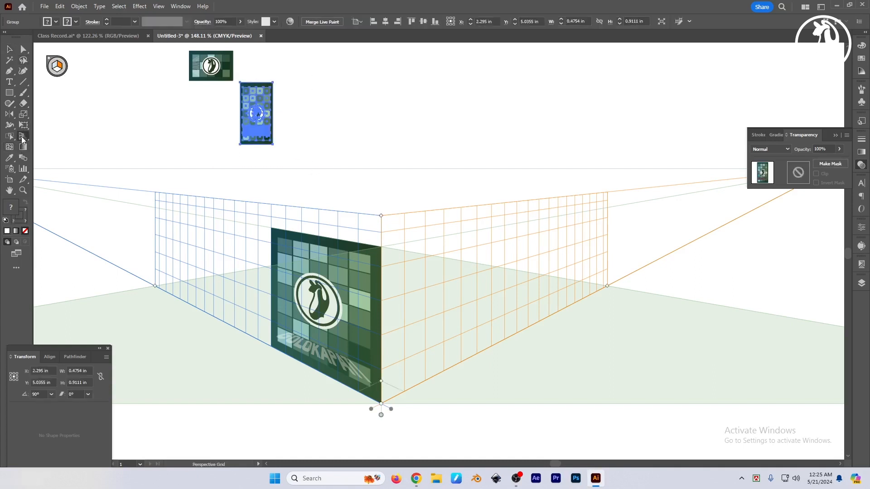
pyautogui.moveTo(22, 139); pyautogui.dragTo(46, 151)
pyautogui.moveTo(259, 119); pyautogui.dragTo(392, 366)
pyautogui.moveTo(403, 334); pyautogui.dragTo(626, 310)
pyautogui.moveTo(255, 291); pyautogui.dragTo(297, 288)
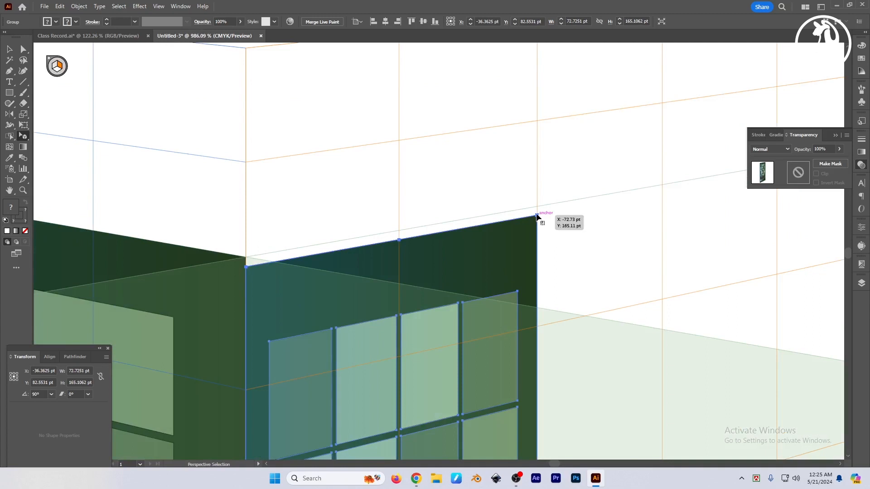
# Adjust the side panel's height to about 167 pt so its top edge meets the front panel's corner.
pyautogui.moveTo(537, 217); pyautogui.dragTo(540, 209)
pyautogui.moveTo(278, 271); pyautogui.dragTo(559, 286)
pyautogui.moveTo(208, 233)
pyautogui.mouseDown()
pyautogui.moveTo(240, 234)
pyautogui.moveTo(219, 221)
pyautogui.mouseUp()
pyautogui.moveTo(472, 229); pyautogui.dragTo(113, 254)
pyautogui.moveTo(510, 331); pyautogui.dragTo(401, 91)
pyautogui.moveTo(448, 363); pyautogui.dragTo(438, 170)
pyautogui.moveTo(337, 340); pyautogui.dragTo(552, 351)
pyautogui.moveTo(449, 406); pyautogui.dragTo(409, 248)
pyautogui.moveTo(338, 297); pyautogui.dragTo(268, 313)
pyautogui.moveTo(592, 260); pyautogui.dragTo(476, 293)
pyautogui.moveTo(575, 370); pyautogui.dragTo(368, 302)
pyautogui.moveTo(454, 353); pyautogui.dragTo(453, 354)
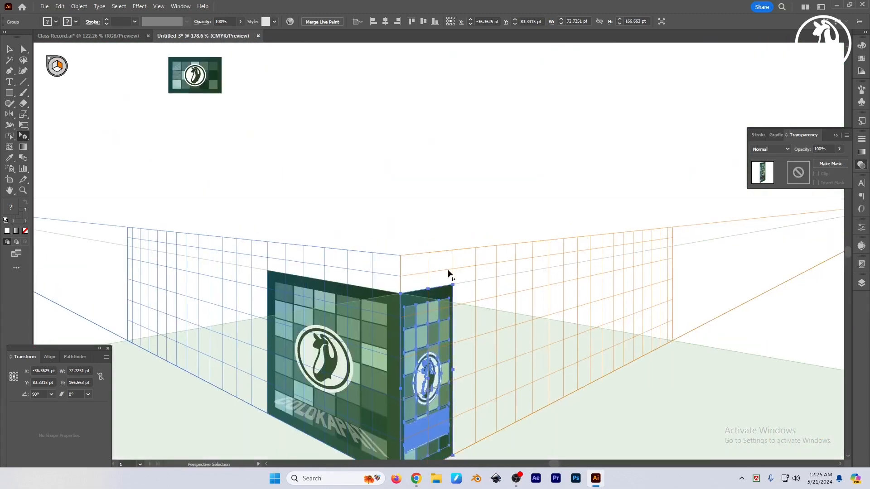
pyautogui.moveTo(471, 280)
pyautogui.mouseDown()
pyautogui.moveTo(443, 278)
pyautogui.moveTo(477, 276)
pyautogui.mouseUp()
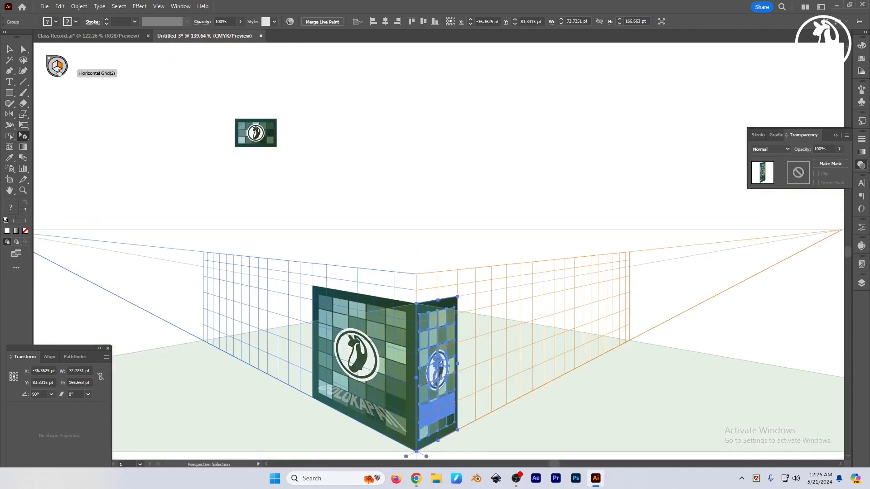
# Activate the horizontal grid plane and attach the small top logo panel to it at the box's upper front corner.
pyautogui.click(58, 71)
pyautogui.click(138, 123)
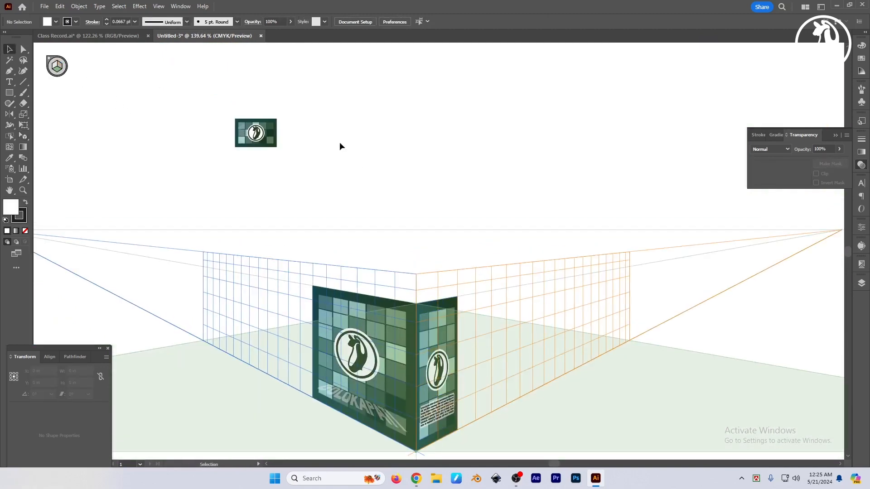
pyautogui.moveTo(323, 186); pyautogui.dragTo(325, 186)
pyautogui.moveTo(260, 130); pyautogui.dragTo(350, 204)
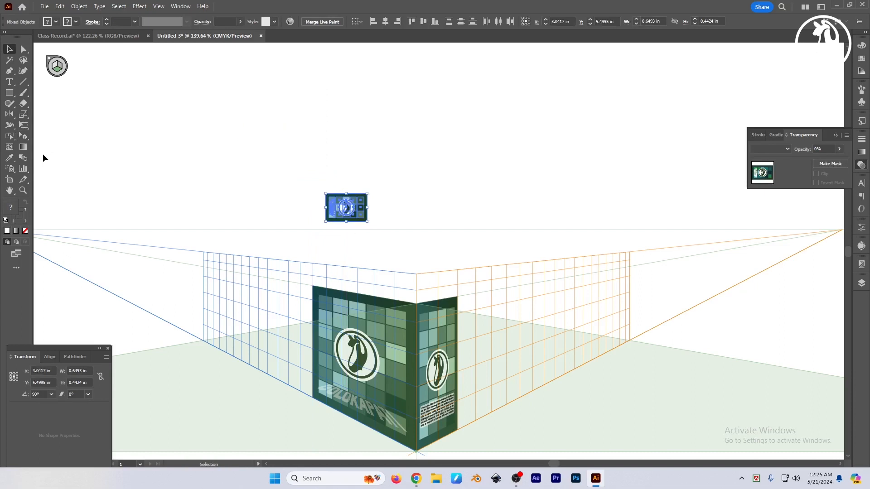
pyautogui.moveTo(21, 135); pyautogui.dragTo(66, 145)
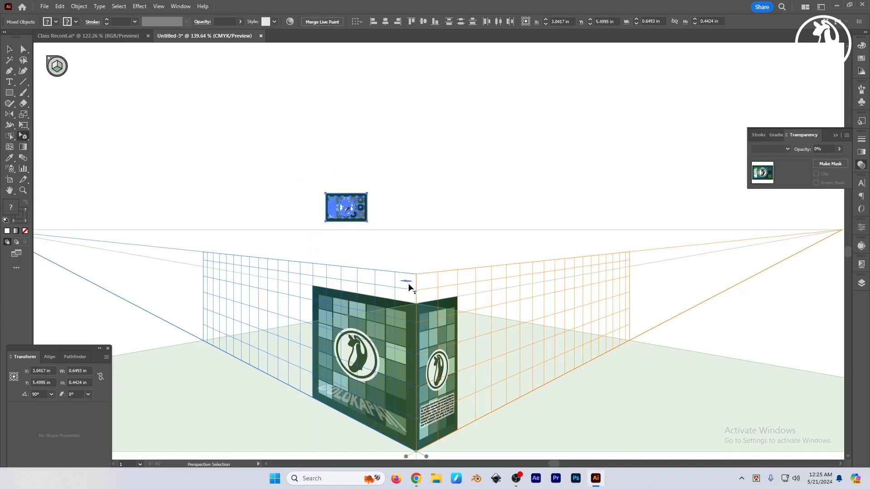
pyautogui.moveTo(414, 301); pyautogui.dragTo(414, 302)
pyautogui.scroll(10, 408, 308)
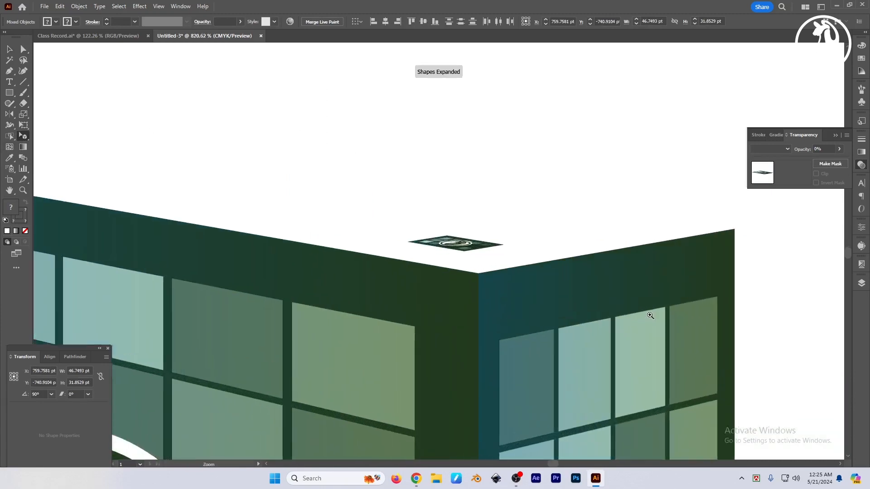
# Align the top panel with the box's upper front corner and enlarge it to about 655 by 364 pt along the front panel's edge.
pyautogui.moveTo(443, 224); pyautogui.dragTo(466, 203)
pyautogui.scroll(-6, 467, 263)
pyautogui.scroll(9, 378, 268)
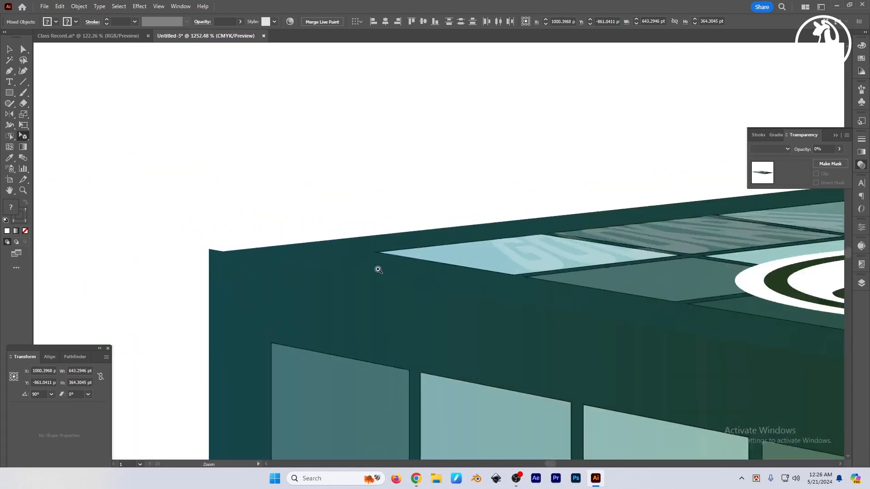
pyautogui.moveTo(264, 281); pyautogui.dragTo(240, 281)
pyautogui.scroll(-10, 275, 282)
pyautogui.moveTo(593, 280); pyautogui.dragTo(369, 276)
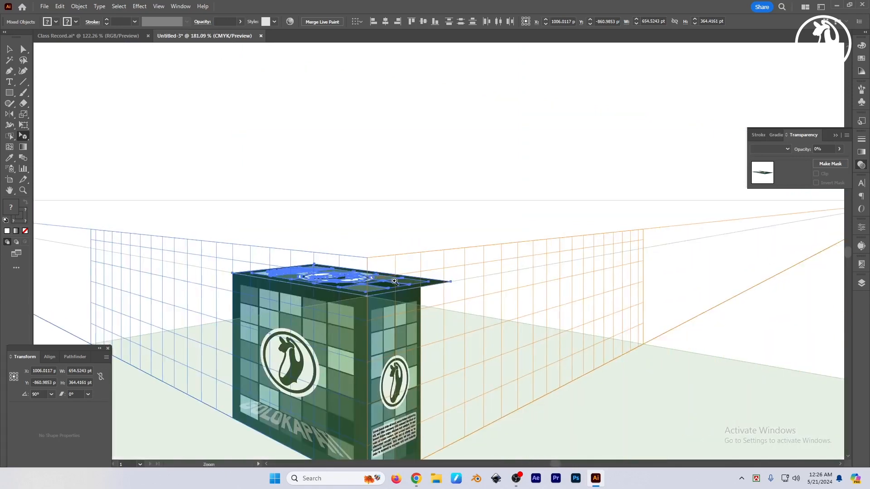
# Reduce the top panel's depth to about 218 pt so its outer corner meets the side panel's upper back corner.
pyautogui.moveTo(437, 285); pyautogui.dragTo(594, 309)
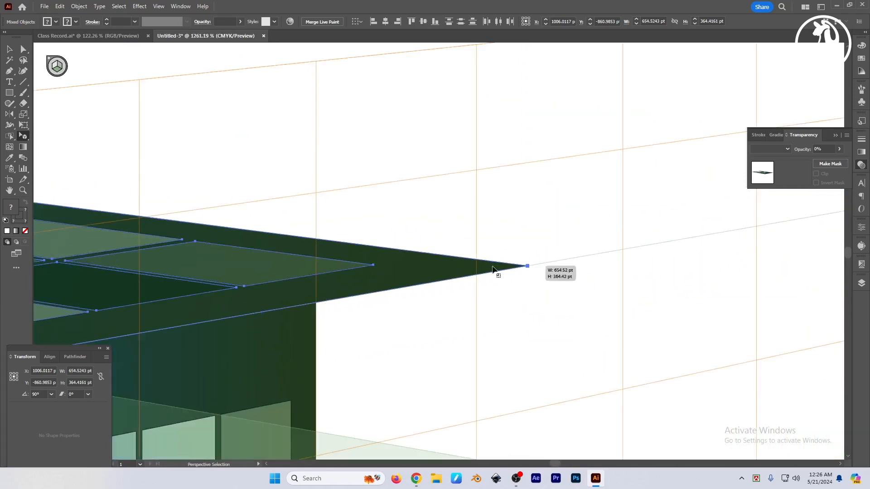
pyautogui.moveTo(493, 267); pyautogui.dragTo(309, 299)
pyautogui.moveTo(297, 301); pyautogui.dragTo(629, 319)
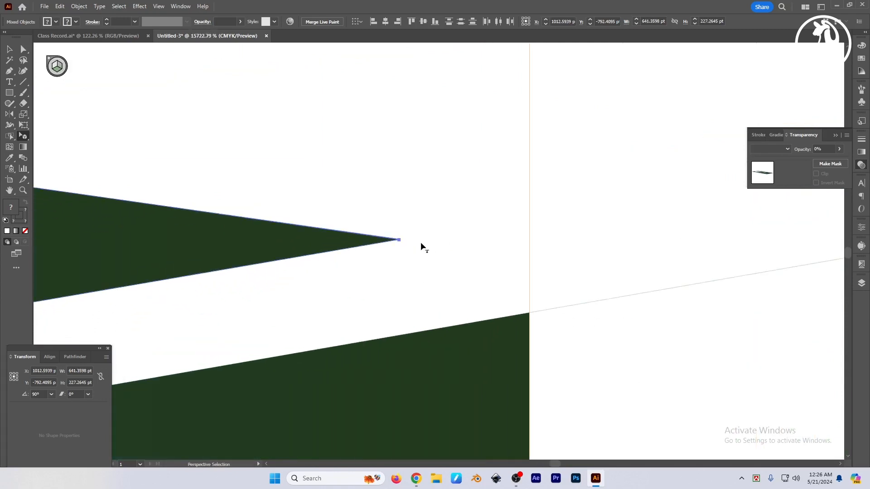
pyautogui.moveTo(398, 243); pyautogui.dragTo(530, 314)
pyautogui.keyDown('alt'); pyautogui.click(470, 246); pyautogui.keyUp('alt')
pyautogui.moveTo(470, 246); pyautogui.dragTo(308, 235)
pyautogui.moveTo(532, 250); pyautogui.dragTo(467, 252)
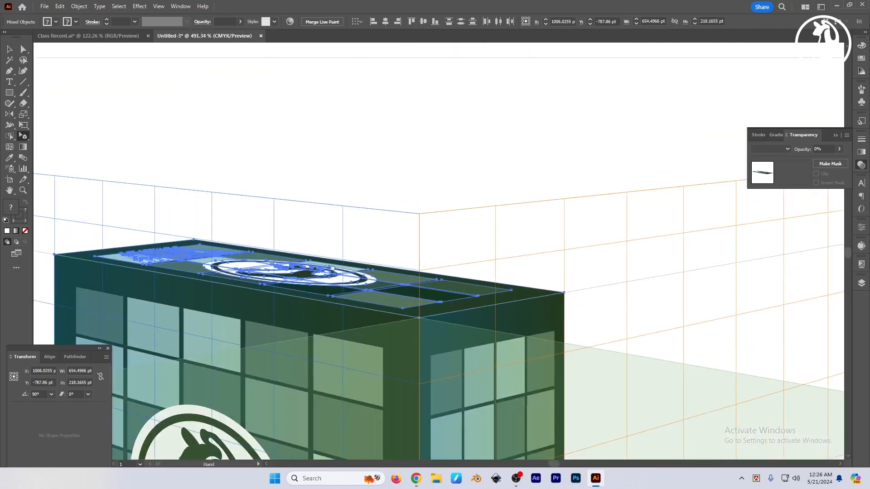
pyautogui.moveTo(233, 244); pyautogui.dragTo(380, 294)
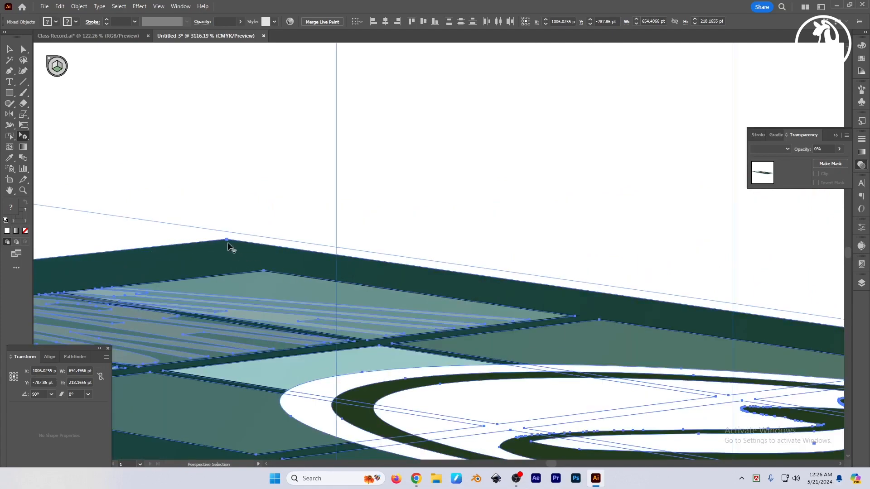
pyautogui.moveTo(228, 244); pyautogui.dragTo(234, 235)
pyautogui.moveTo(506, 252); pyautogui.dragTo(268, 232)
pyautogui.moveTo(635, 247); pyautogui.dragTo(470, 252)
# Deselect the top panel and hide the perspective grid.
pyautogui.press('v')
pyautogui.click(470, 136)
pyautogui.moveTo(514, 132); pyautogui.dragTo(430, 138)
pyautogui.moveTo(565, 129); pyautogui.dragTo(527, 156)
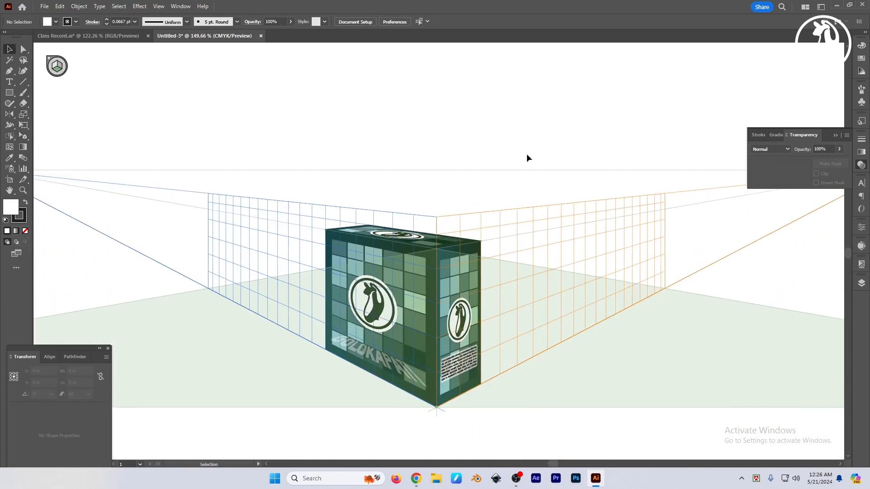
pyautogui.hotkey('ctrl', 'shift', 'i')
pyautogui.moveTo(571, 301); pyautogui.dragTo(516, 305)
pyautogui.moveTo(591, 321); pyautogui.dragTo(580, 330)
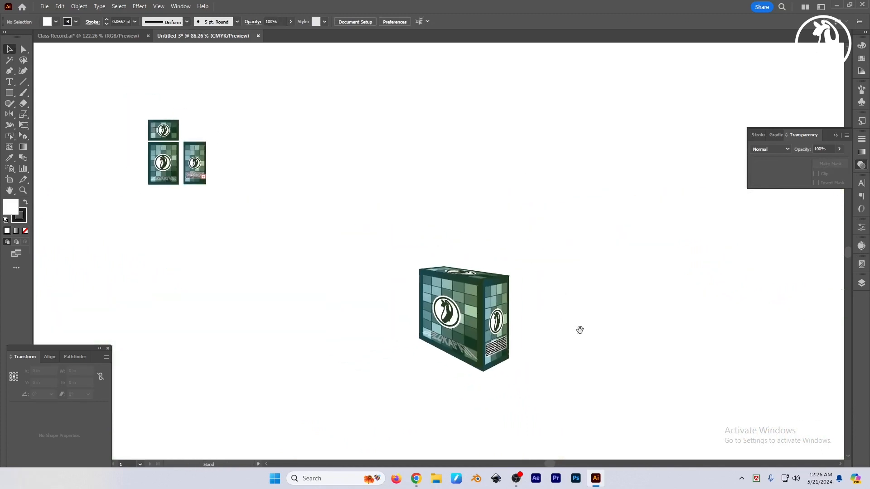
# Move the wall, road and green box together away from the grid area and show the perspective grid again.
pyautogui.moveTo(363, 224); pyautogui.dragTo(549, 381)
pyautogui.moveTo(582, 360); pyautogui.dragTo(528, 362)
pyautogui.moveTo(580, 340); pyautogui.dragTo(468, 159)
pyautogui.moveTo(234, 93); pyautogui.dragTo(565, 339)
pyautogui.scroll(1, 466, 334)
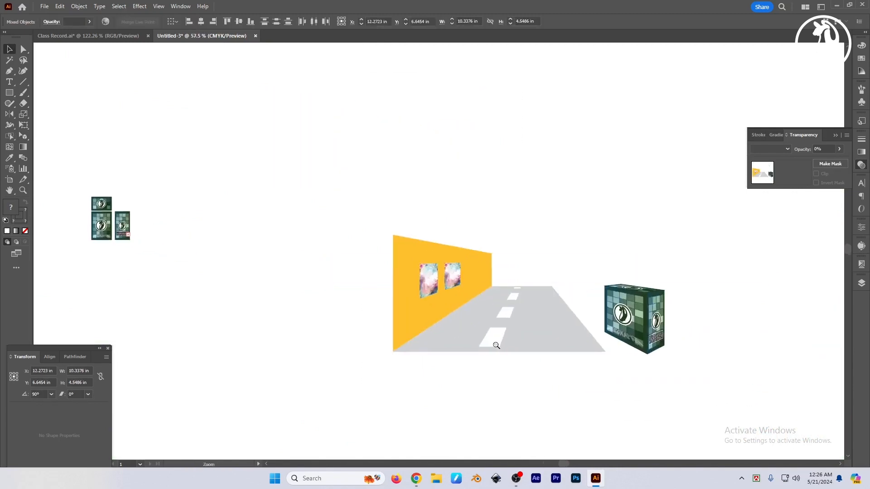
pyautogui.moveTo(493, 342); pyautogui.dragTo(584, 342)
pyautogui.click(372, 276)
pyautogui.hotkey('ctrl', 'shift', 'i')
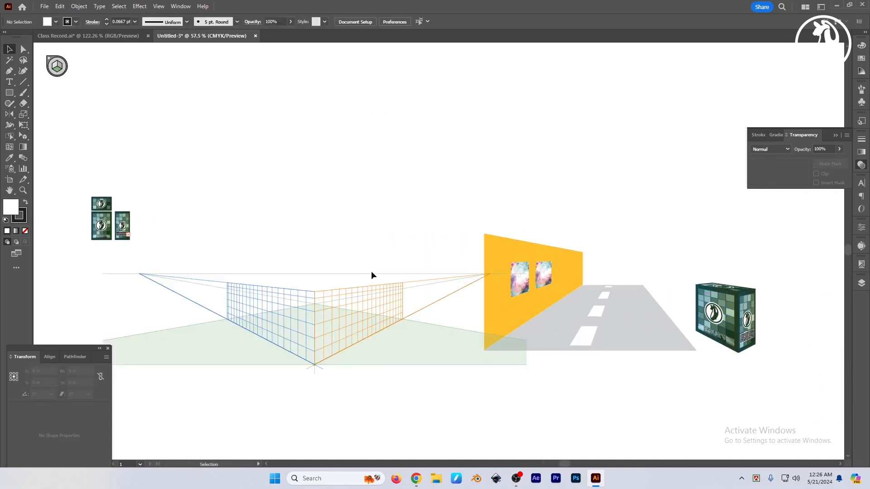
# Raise the perspective grid's vertical extent above the horizon line and reduce its cell size.
pyautogui.moveTo(336, 321); pyautogui.dragTo(428, 320)
pyautogui.moveTo(428, 320); pyautogui.dragTo(425, 347)
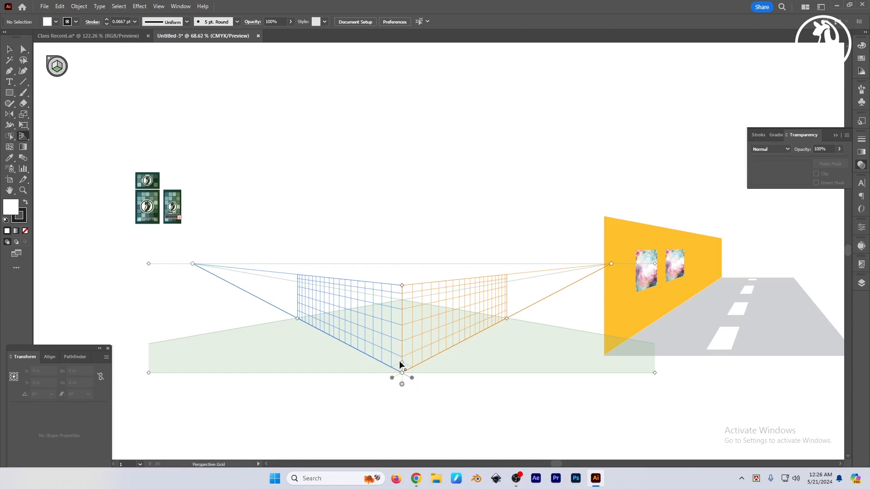
pyautogui.moveTo(402, 285); pyautogui.dragTo(403, 222)
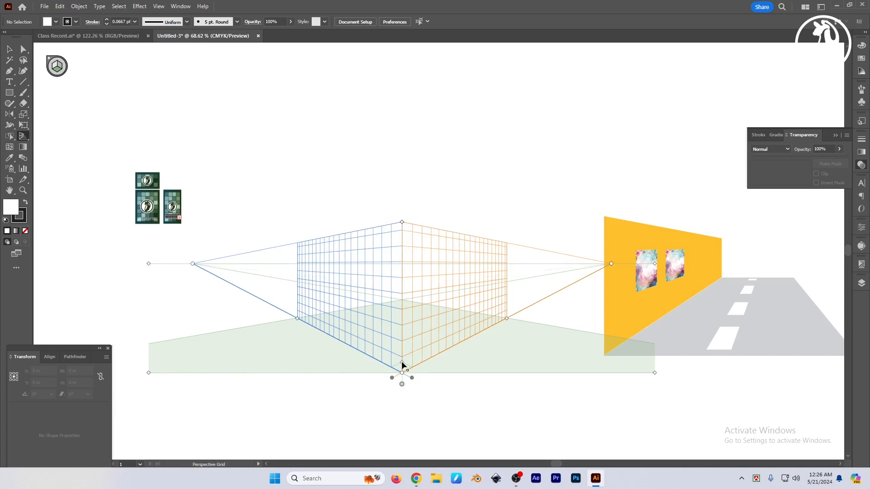
pyautogui.moveTo(401, 364)
pyautogui.mouseDown()
pyautogui.moveTo(402, 353)
pyautogui.moveTo(403, 366)
pyautogui.mouseUp()
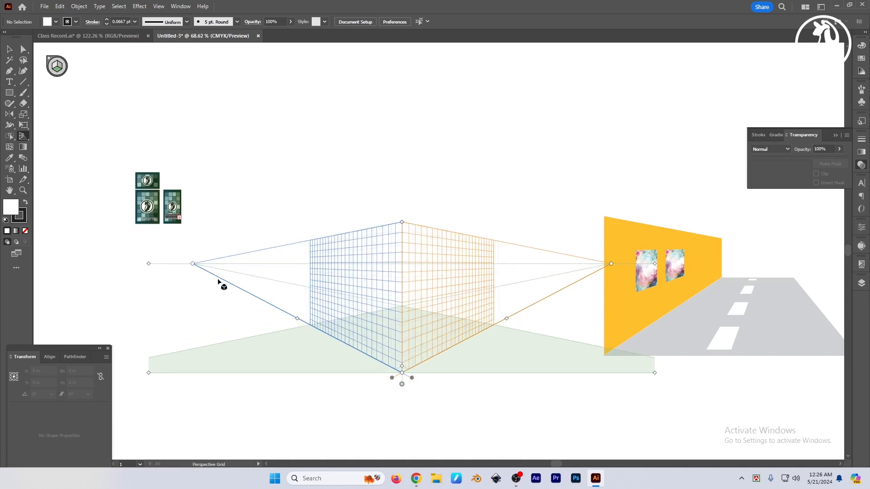
# Try shifting the grid's vanishing points, horizon and ground level, and undo the changes.
pyautogui.moveTo(191, 265)
pyautogui.mouseDown()
pyautogui.moveTo(297, 264)
pyautogui.moveTo(170, 267)
pyautogui.moveTo(204, 265)
pyautogui.mouseUp()
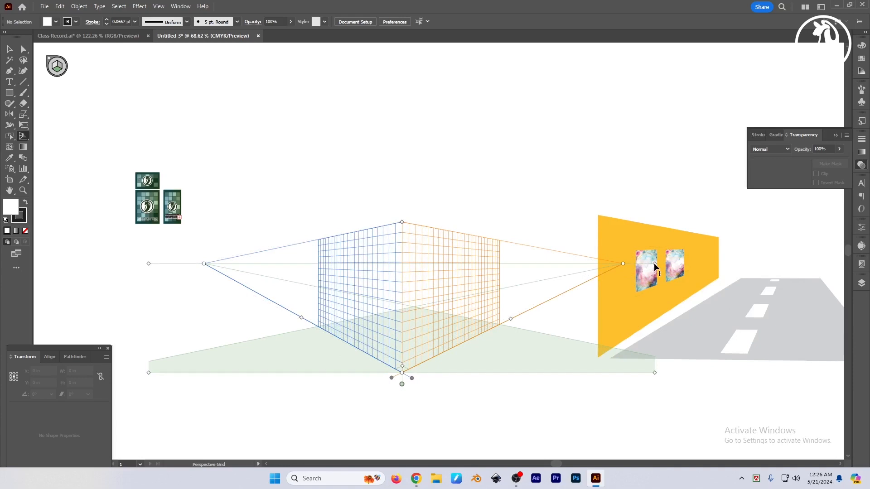
pyautogui.moveTo(654, 263); pyautogui.dragTo(499, 269)
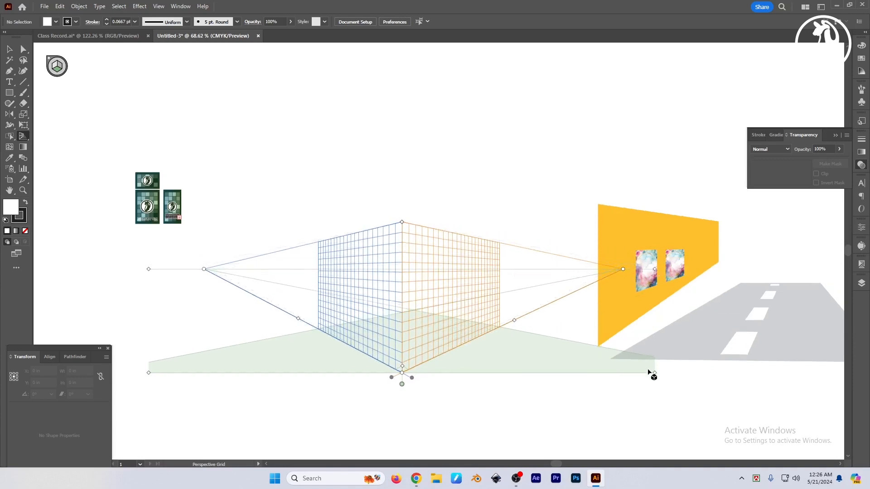
pyautogui.moveTo(655, 373); pyautogui.dragTo(700, 201)
pyautogui.moveTo(623, 244); pyautogui.dragTo(571, 257)
pyautogui.moveTo(499, 263); pyautogui.dragTo(493, 279)
pyautogui.hotkey('shift', 'p')
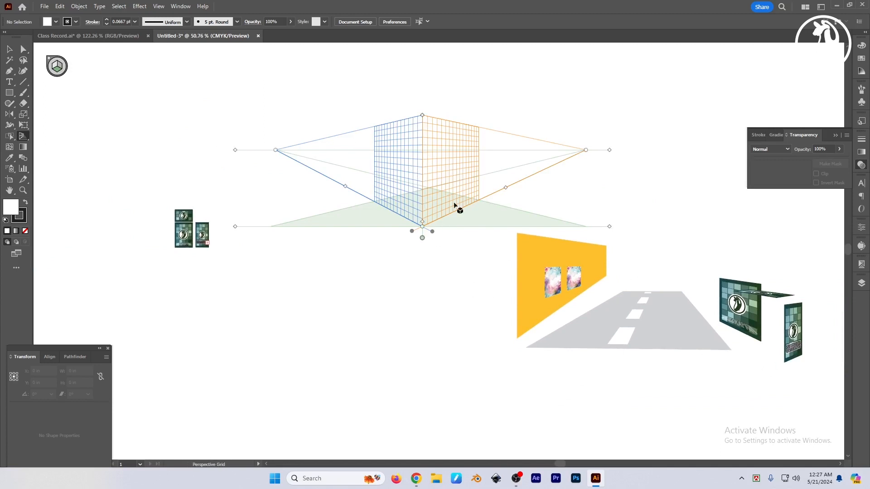
pyautogui.hotkey('ctrl', 'z')
pyautogui.hotkey('ctrl', 'z')
pyautogui.hotkey('ctrl', 'z')
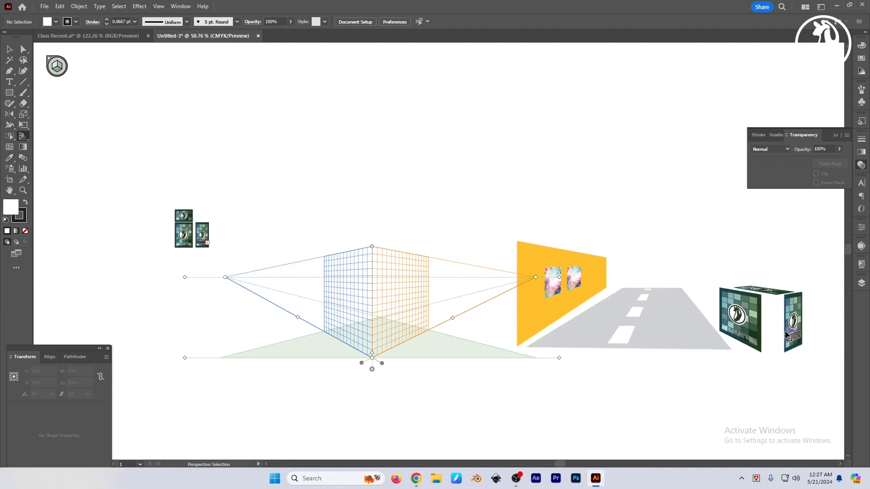
# Move the wall, road and box artwork to the empty area above the perspective grid.
pyautogui.moveTo(442, 357); pyautogui.dragTo(398, 291)
pyautogui.press('v')
pyautogui.moveTo(565, 202); pyautogui.dragTo(784, 359)
pyautogui.moveTo(727, 371); pyautogui.dragTo(704, 402)
pyautogui.moveTo(663, 342); pyautogui.dragTo(356, 216)
pyautogui.click(518, 167)
# Place the green box on the road beside the yellow wall and deselect it.
pyautogui.moveTo(518, 126); pyautogui.dragTo(445, 218)
pyautogui.moveTo(450, 177); pyautogui.dragTo(355, 170)
pyautogui.click(476, 237)
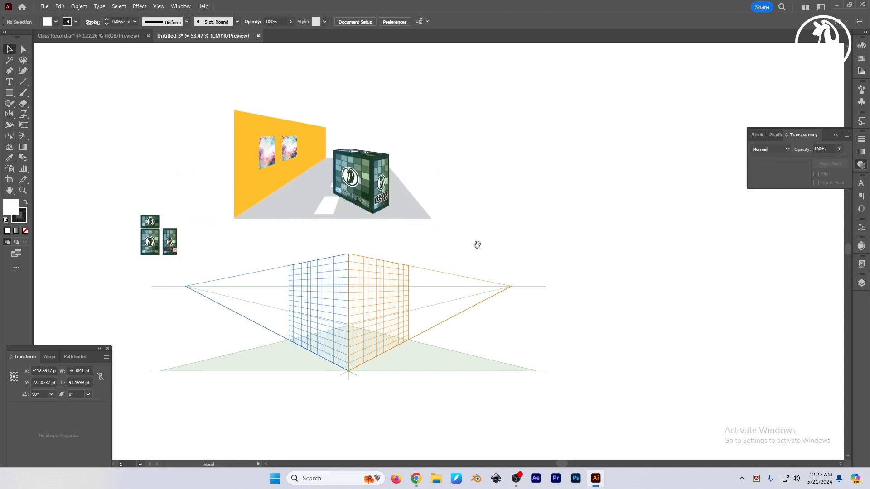
# Activate the left grid plane and draw a rectangle about 433 by 253 pt up from the grid's base corner.
pyautogui.moveTo(478, 245); pyautogui.dragTo(536, 198)
pyautogui.moveTo(396, 268); pyautogui.dragTo(464, 324)
pyautogui.moveTo(465, 324); pyautogui.dragTo(421, 296)
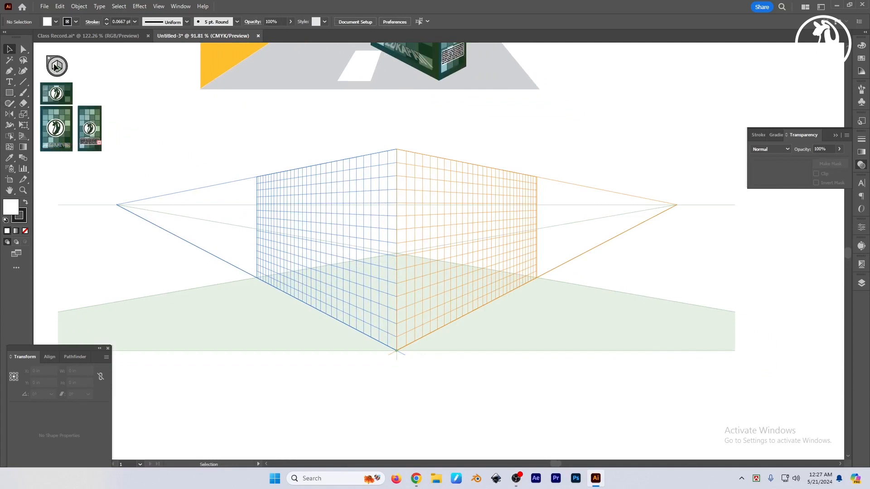
pyautogui.hotkey('shift', 'v')
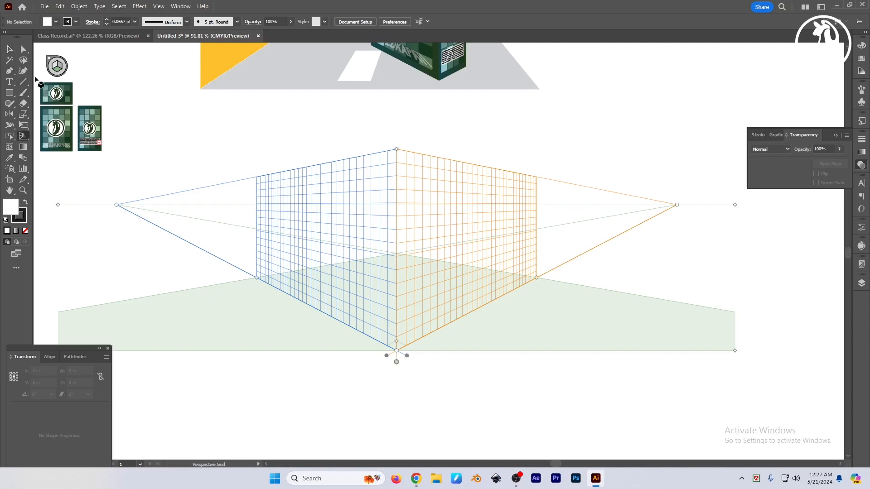
pyautogui.hotkey('shift', 'p')
pyautogui.moveTo(332, 266); pyautogui.dragTo(369, 268)
pyautogui.moveTo(326, 252); pyautogui.dragTo(355, 282)
pyautogui.moveTo(393, 297); pyautogui.dragTo(369, 267)
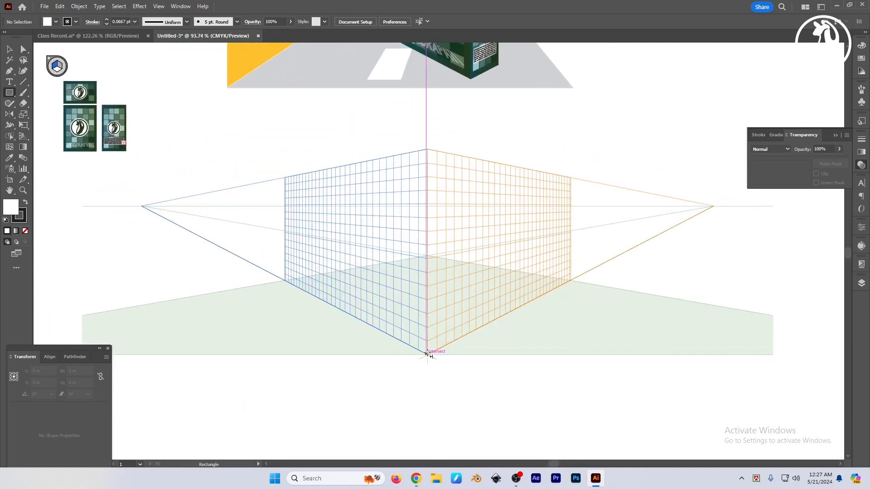
pyautogui.moveTo(427, 354)
pyautogui.mouseDown()
pyautogui.moveTo(372, 216)
pyautogui.moveTo(316, 205)
pyautogui.mouseUp()
pyautogui.scroll(2, 388, 292)
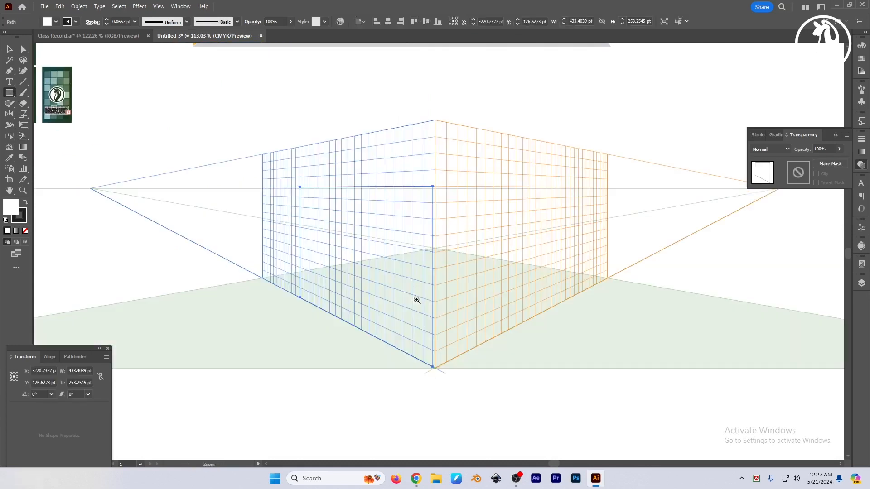
# Fill the left-plane rectangle with a muted brown swatch and deselect it.
pyautogui.click(861, 59)
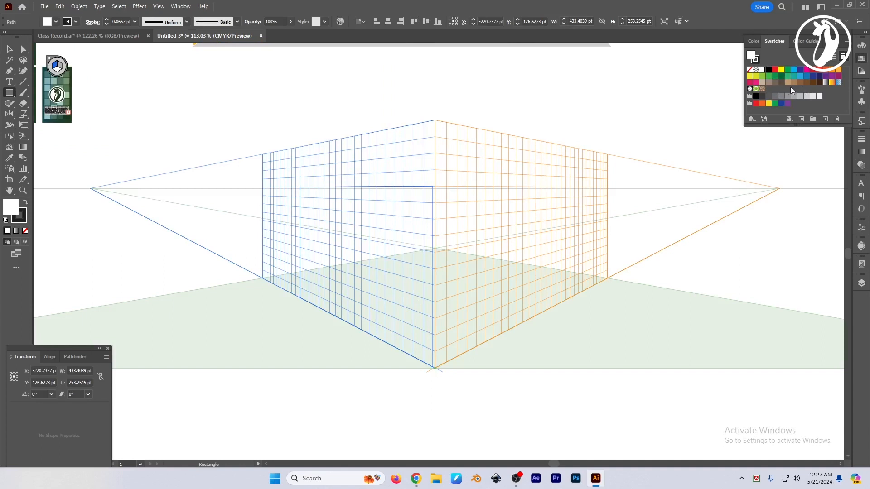
pyautogui.click(770, 84)
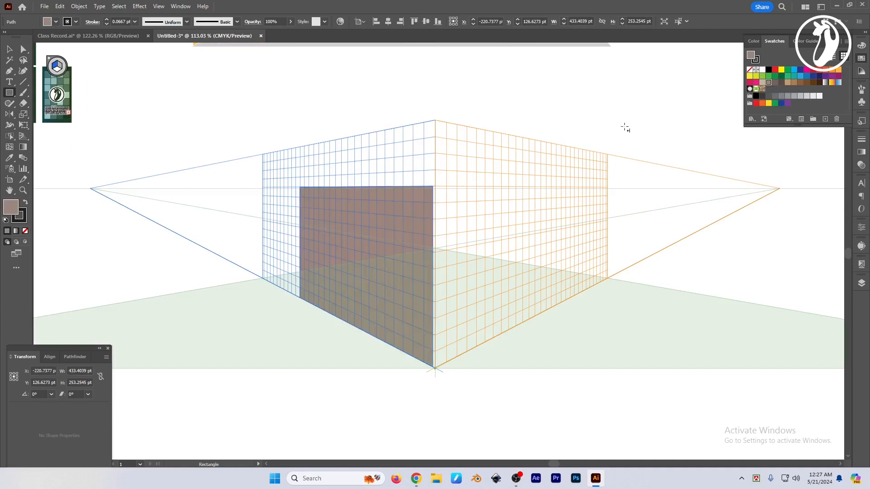
pyautogui.press('v')
pyautogui.scroll(-2, 400, 250)
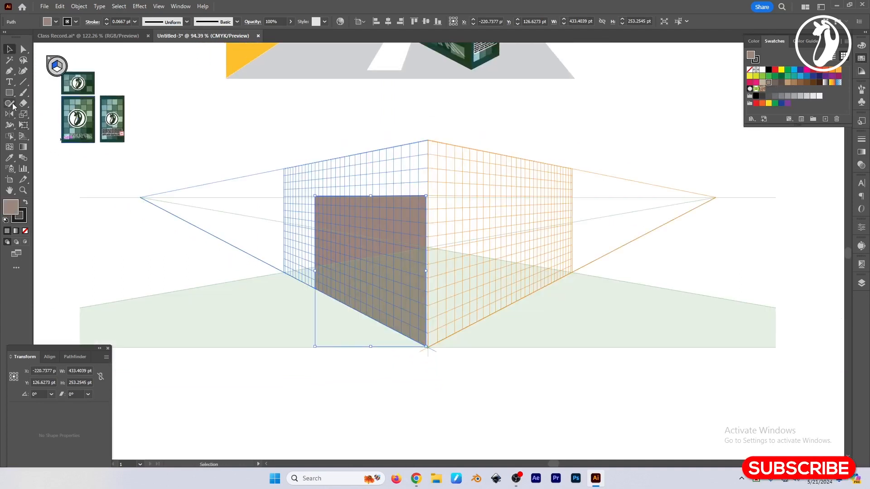
pyautogui.hotkey('ctrl', 'shift', 'a')
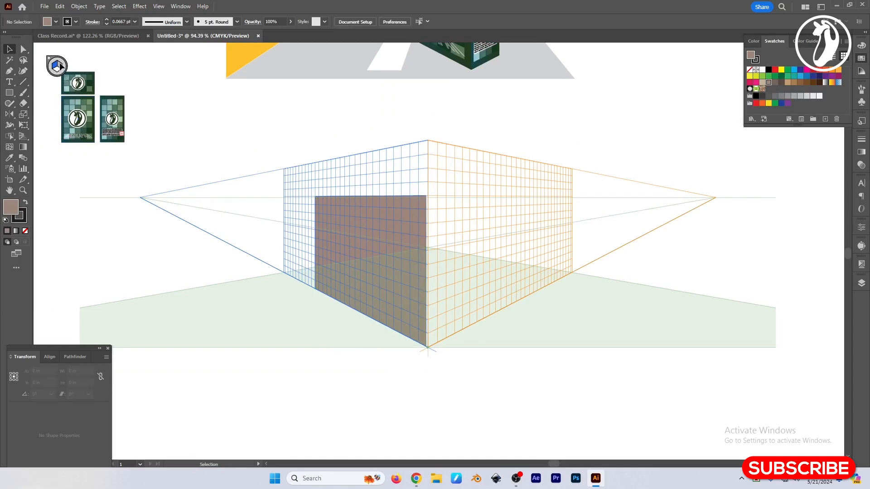
# Activate the right grid plane and draw a rectangle about 679 by 252 pt from the base corner, level with the left one.
pyautogui.click(23, 136)
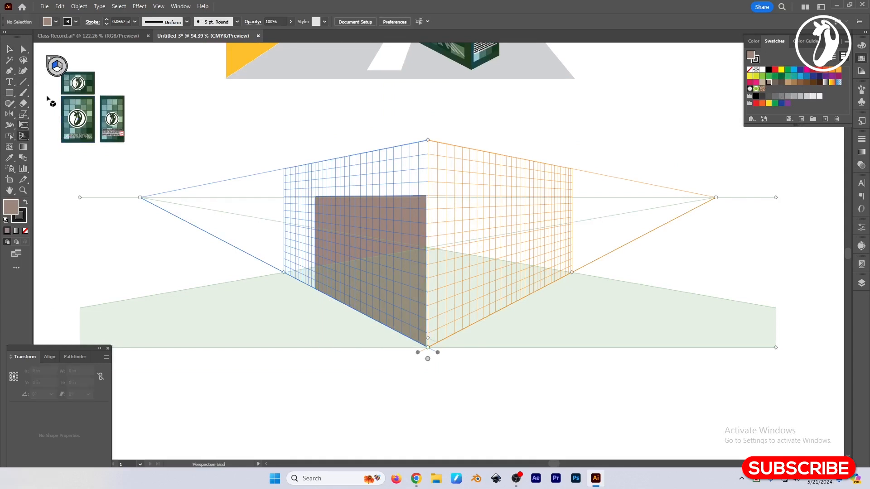
pyautogui.click(58, 67)
pyautogui.hotkey('shift', 'p')
pyautogui.click(10, 94)
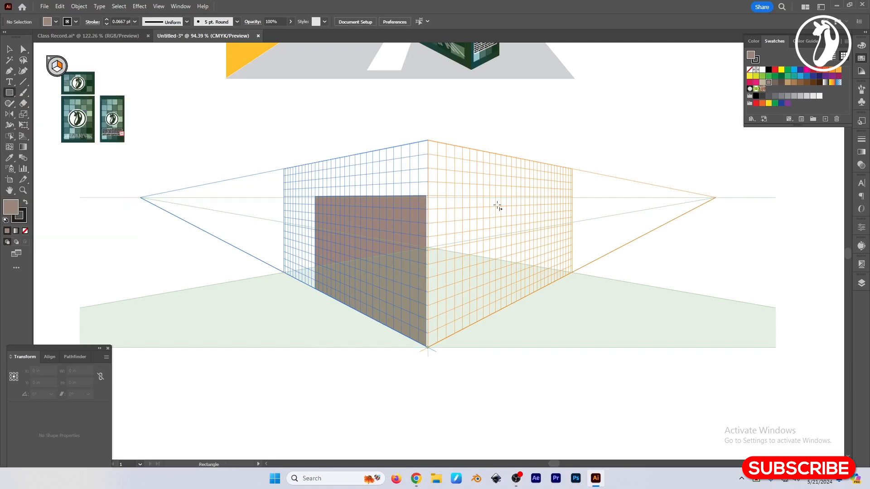
pyautogui.moveTo(474, 290); pyautogui.dragTo(447, 312)
pyautogui.moveTo(400, 353); pyautogui.dragTo(526, 351)
pyautogui.moveTo(442, 347)
pyautogui.mouseDown()
pyautogui.moveTo(393, 344)
pyautogui.moveTo(388, 374)
pyautogui.moveTo(357, 400)
pyautogui.moveTo(500, 131)
pyautogui.moveTo(603, 68)
pyautogui.moveTo(677, 52)
pyautogui.mouseUp()
pyautogui.scroll(-1, 517, 218)
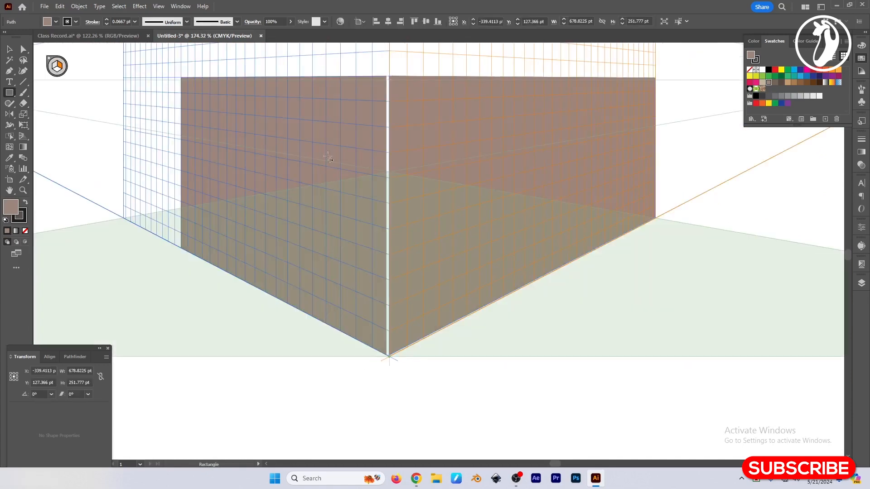
# Move the left wall rectangle in perspective so its near edge meets the grid's base corner, closing the gap between walls.
pyautogui.keyDown('ctrl'); pyautogui.click(369, 138); pyautogui.keyUp('ctrl')
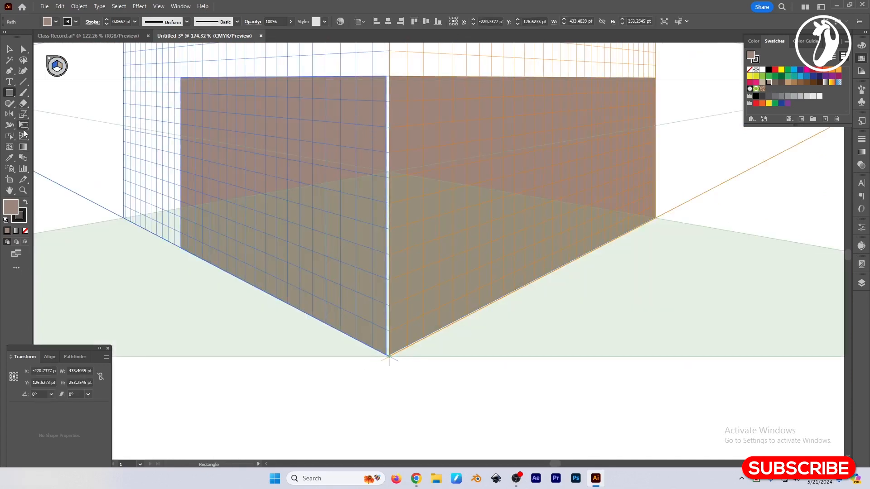
pyautogui.moveTo(24, 135); pyautogui.dragTo(58, 146)
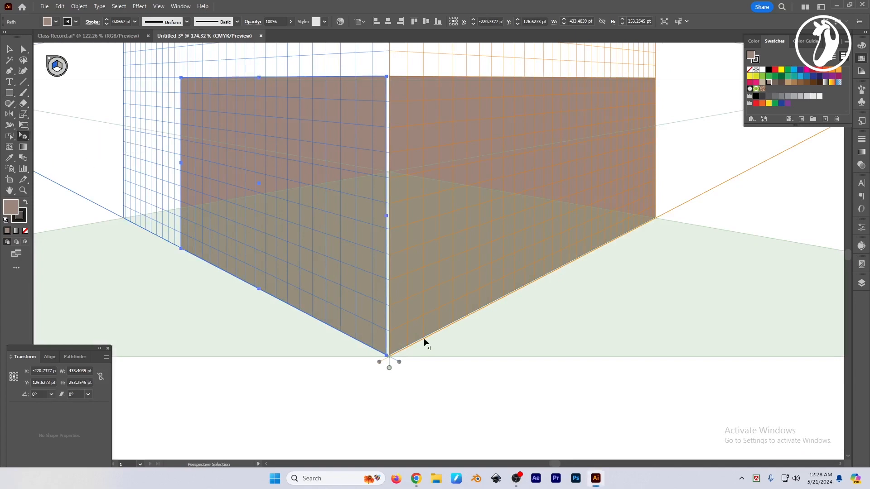
pyautogui.scroll(10, 426, 344)
pyautogui.moveTo(497, 278); pyautogui.dragTo(528, 275)
pyautogui.scroll(3, 528, 277)
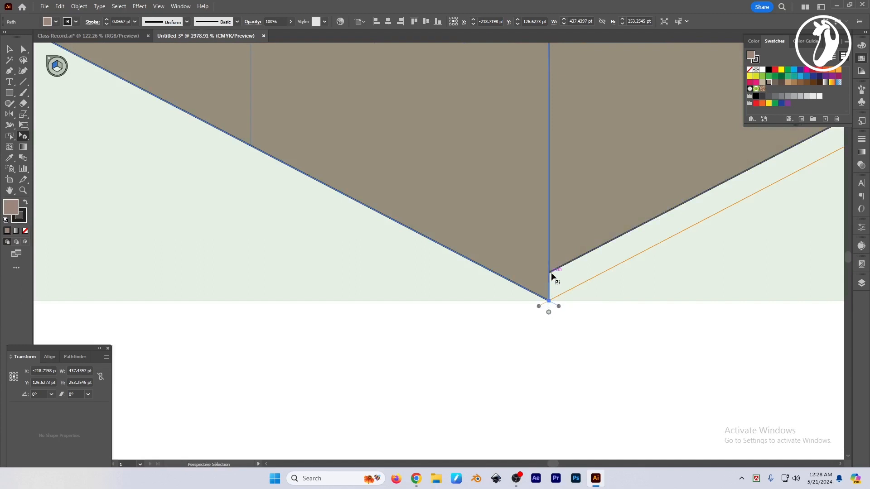
# Snap the right wall rectangle's bottom corner to the base corner, making it about 253 pt high.
pyautogui.click(560, 266)
pyautogui.moveTo(551, 274); pyautogui.dragTo(552, 304)
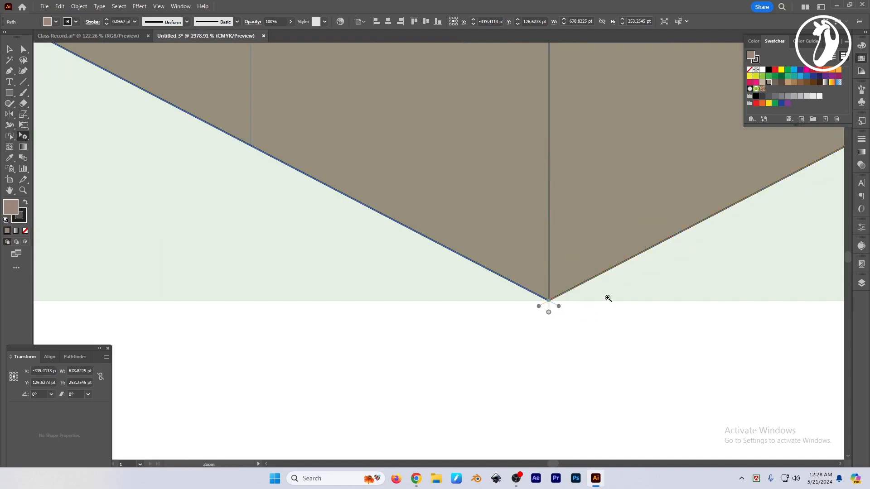
pyautogui.scroll(-10, 539, 223)
pyautogui.scroll(-2, 458, 237)
pyautogui.moveTo(560, 195); pyautogui.dragTo(455, 275)
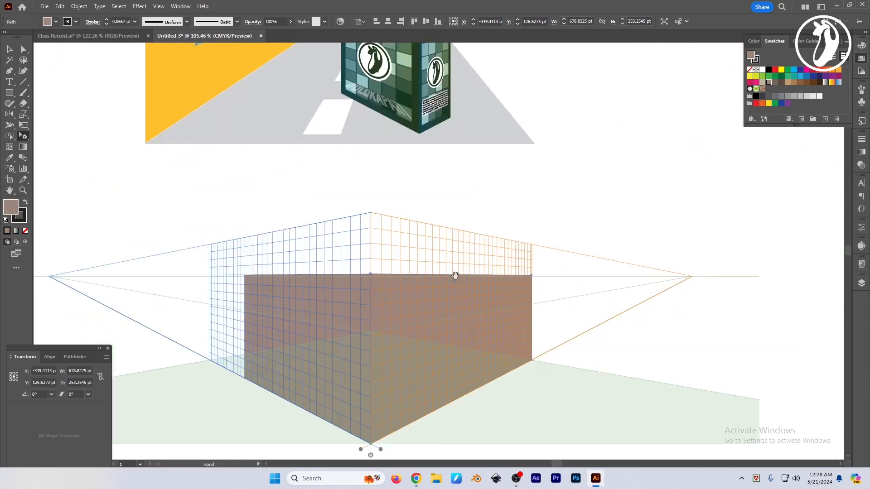
pyautogui.moveTo(376, 255); pyautogui.dragTo(444, 177)
pyautogui.press('space')
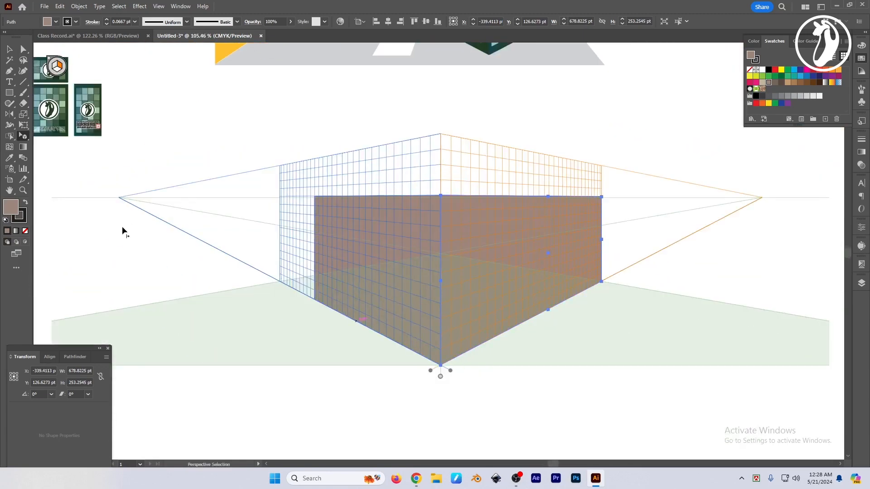
# Activate the left grid plane, draw a window rectangle about 63 by 122 pt on the left wall, and fill it dark brown.
pyautogui.scroll(2, 393, 307)
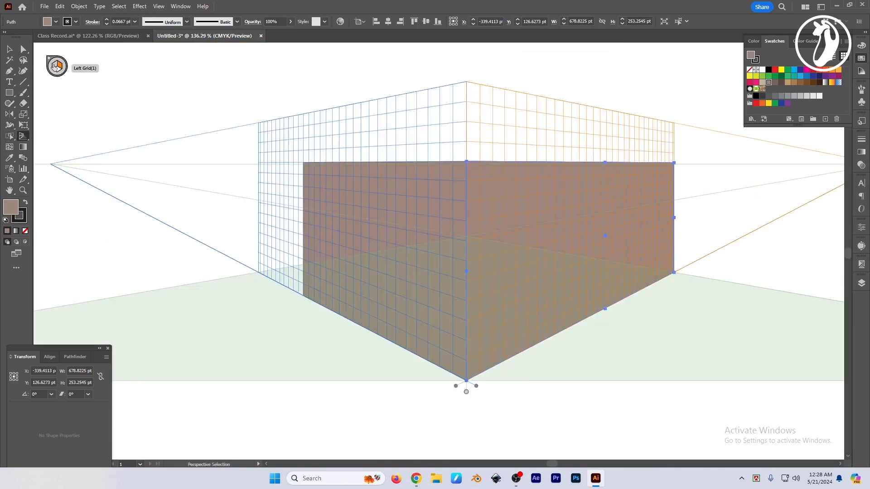
pyautogui.click(54, 67)
pyautogui.click(10, 93)
pyautogui.scroll(1, 332, 272)
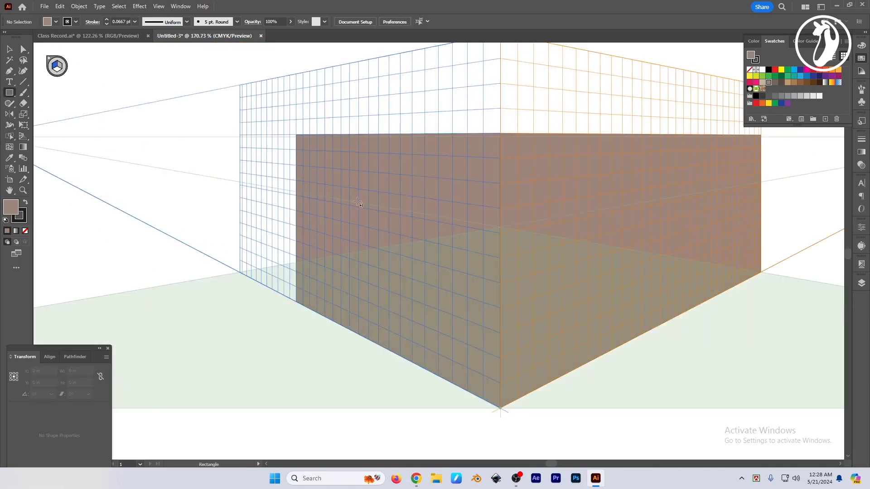
pyautogui.moveTo(333, 165); pyautogui.dragTo(358, 262)
pyautogui.scroll(2, 425, 285)
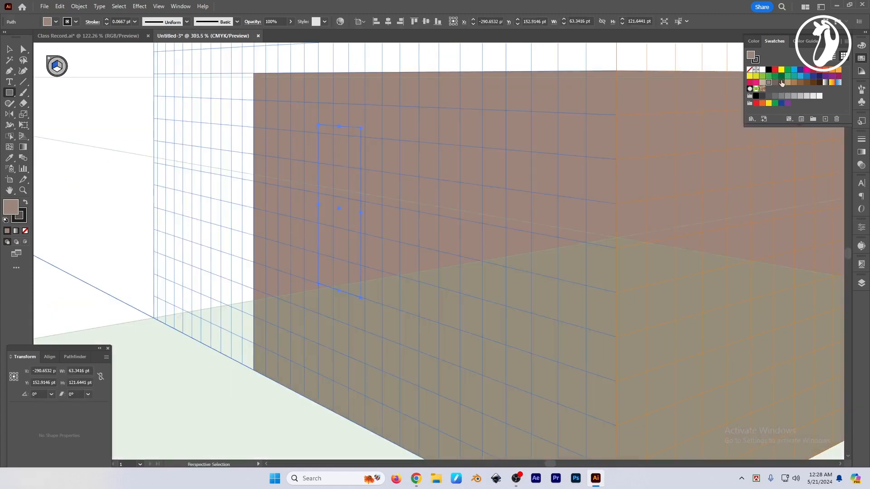
pyautogui.click(781, 83)
pyautogui.scroll(-3, 402, 237)
pyautogui.scroll(3, 335, 120)
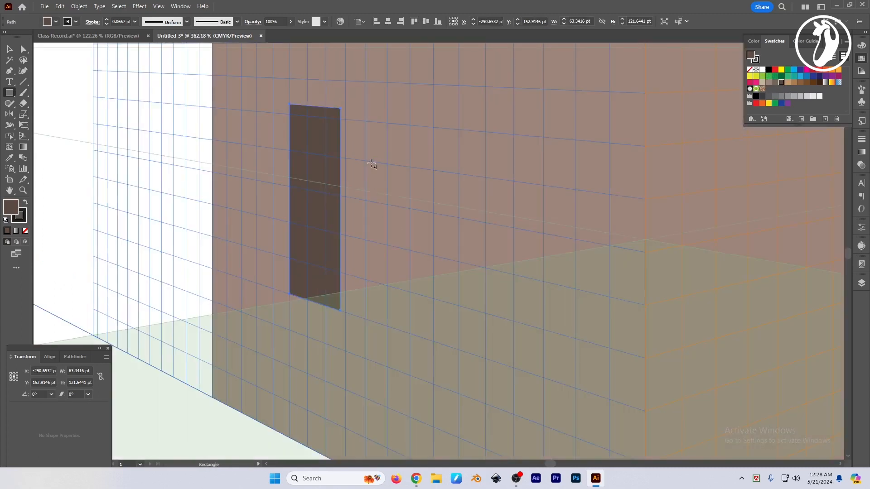
# Round the window rectangle's two top corners into a full arch and deselect it.
pyautogui.press('a')
pyautogui.moveTo(284, 92); pyautogui.dragTo(331, 245)
pyautogui.hotkey('ctrl', 'z')
pyautogui.hotkey('ctrl', '2')
pyautogui.click(336, 121)
pyautogui.press('v')
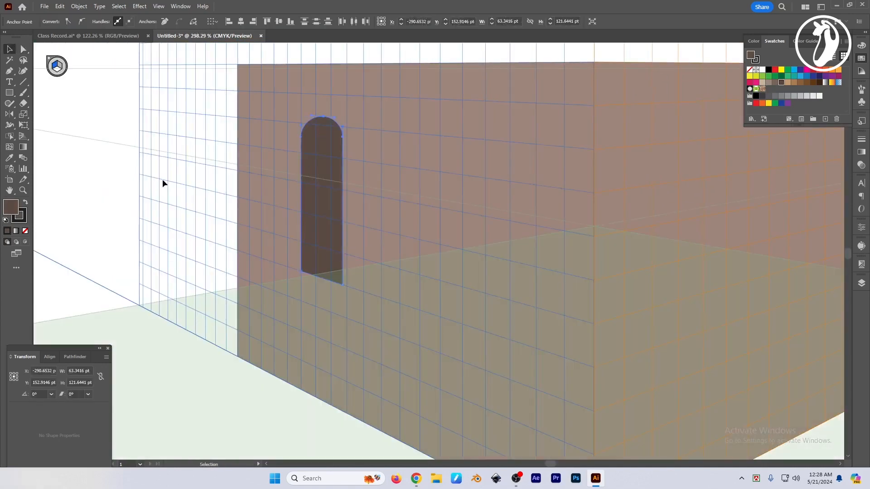
pyautogui.moveTo(188, 171); pyautogui.dragTo(197, 180)
pyautogui.click(198, 181)
# Place a copy of the arched window nearer the building's corner on the left wall and deselect it.
pyautogui.moveTo(324, 166); pyautogui.dragTo(481, 217)
pyautogui.scroll(-4, 481, 218)
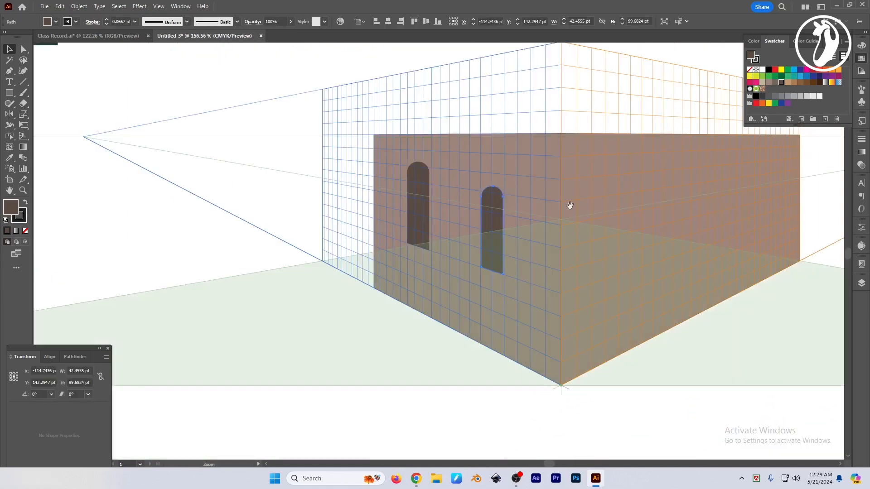
pyautogui.moveTo(570, 205); pyautogui.dragTo(409, 201)
pyautogui.click(706, 289)
pyautogui.moveTo(735, 243); pyautogui.dragTo(696, 268)
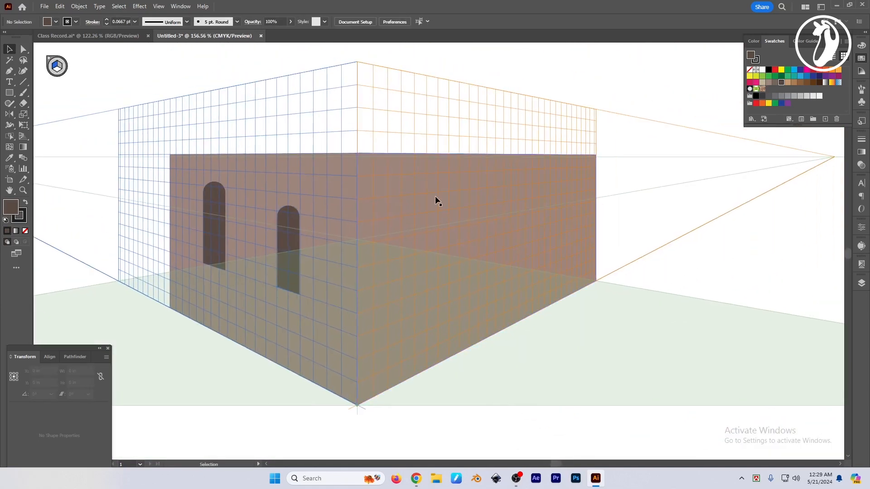
# Paste a copy of the left wall's arched window onto the right wall, mirror it, and position it near the corner.
pyautogui.click(435, 199)
pyautogui.scroll(2, 479, 224)
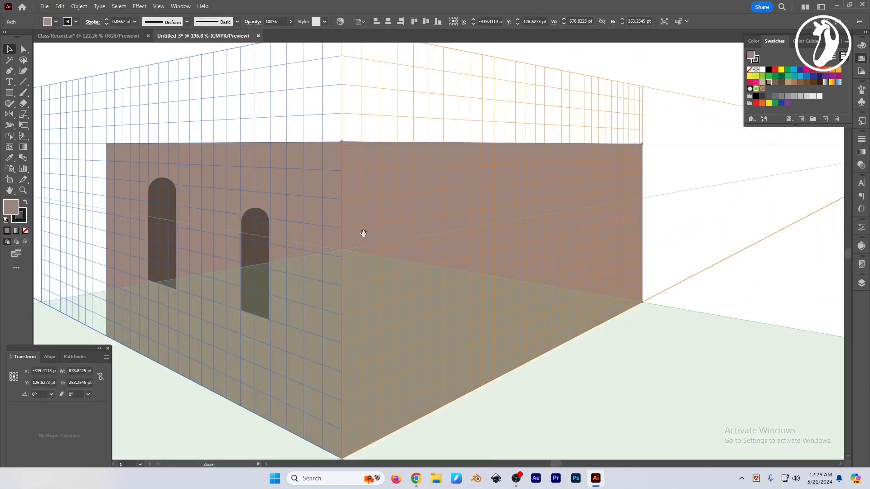
pyautogui.click(249, 229)
pyautogui.scroll(1, 439, 268)
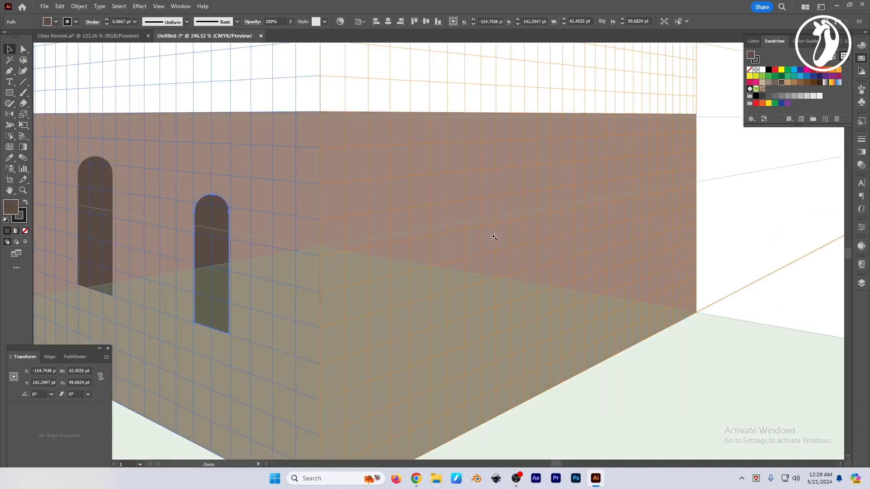
pyautogui.scroll(1, 494, 240)
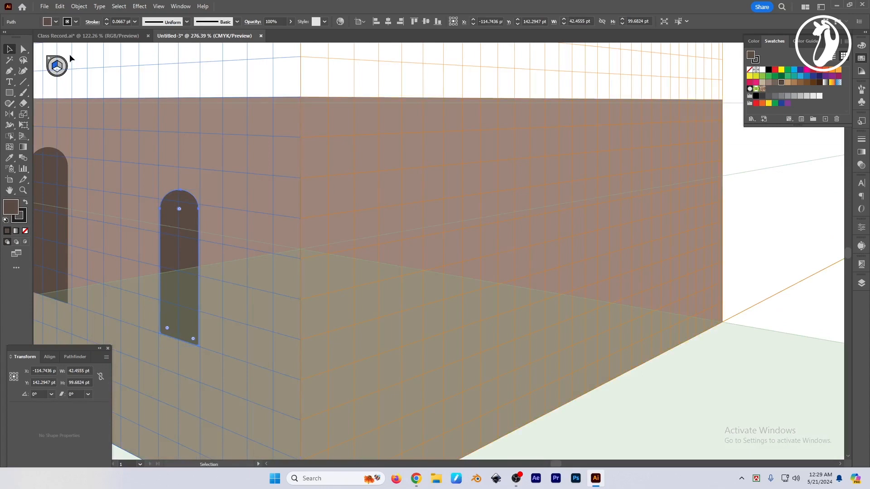
pyautogui.click(61, 66)
pyautogui.click(27, 134)
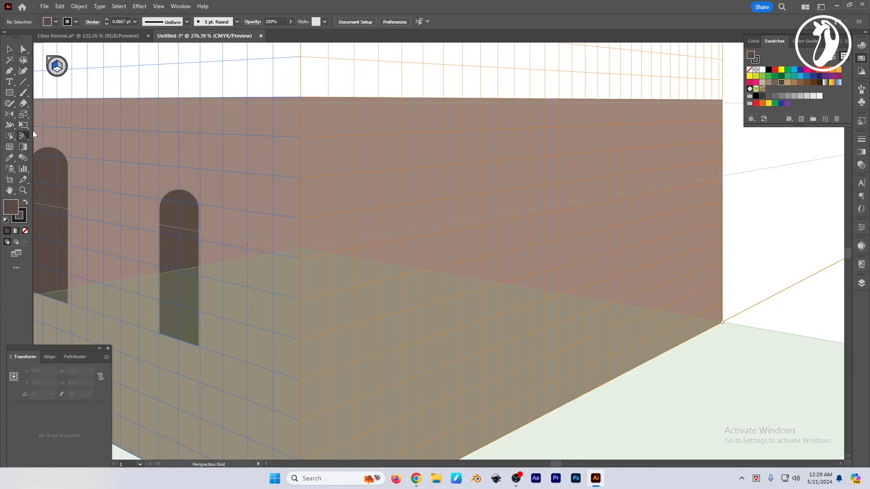
pyautogui.click(59, 67)
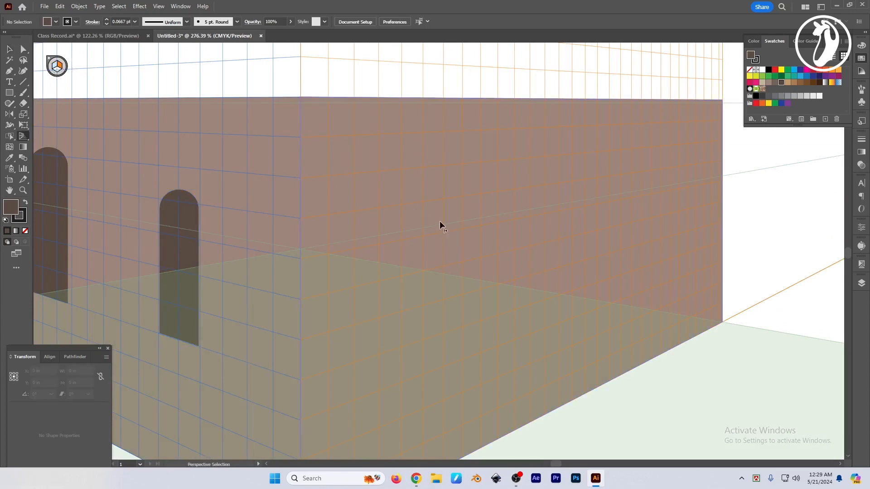
pyautogui.hotkey('ctrl', 'v')
pyautogui.moveTo(449, 209); pyautogui.dragTo(412, 231)
pyautogui.press('o')
pyautogui.click(372, 241)
pyautogui.moveTo(413, 233); pyautogui.dragTo(400, 223)
# Duplicate the right wall's arched window toward the far end and shorten the copy to about 45 pt high.
pyautogui.moveTo(400, 223); pyautogui.dragTo(474, 173)
pyautogui.scroll(2, 290, 224)
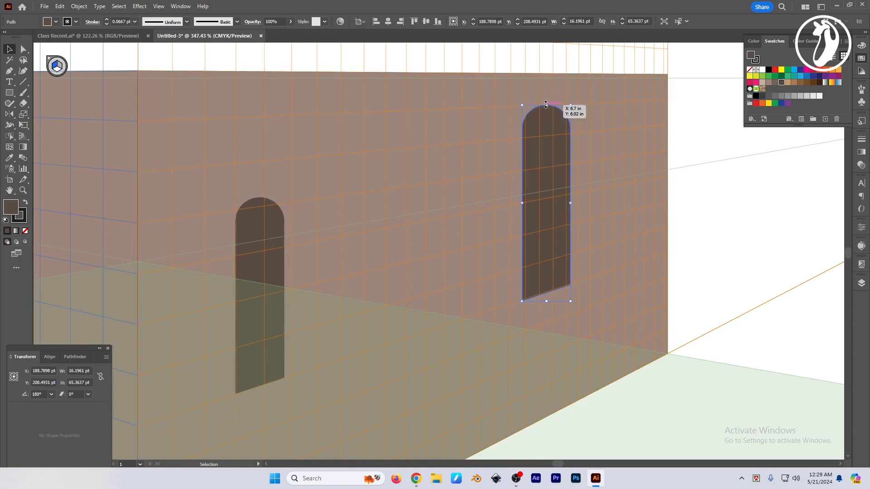
pyautogui.moveTo(543, 124); pyautogui.dragTo(543, 171)
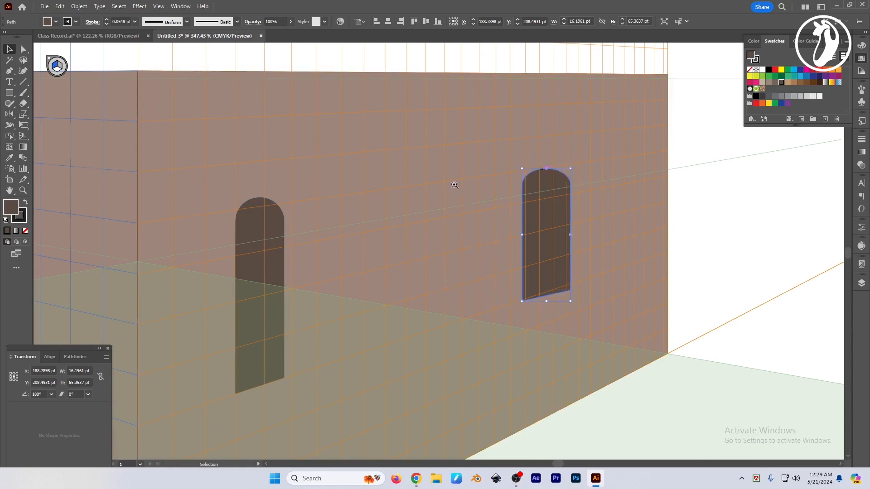
pyautogui.moveTo(454, 185); pyautogui.dragTo(373, 189)
pyautogui.click(704, 259)
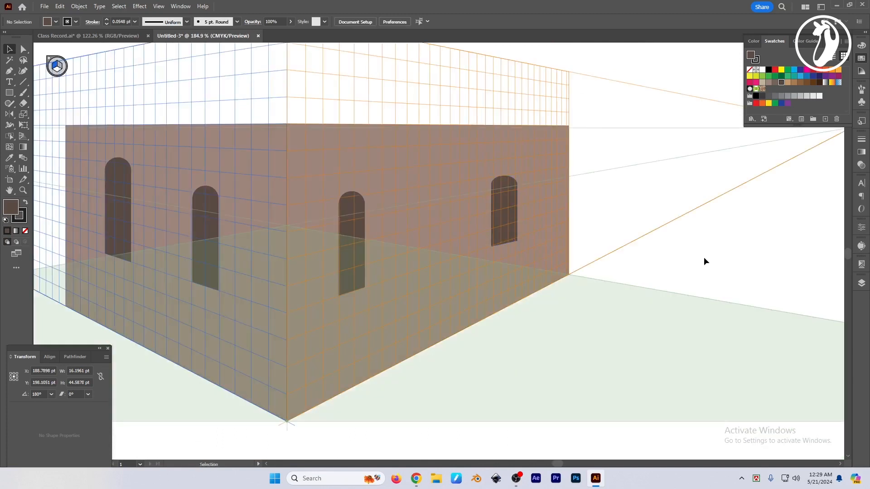
pyautogui.moveTo(462, 283); pyautogui.dragTo(509, 284)
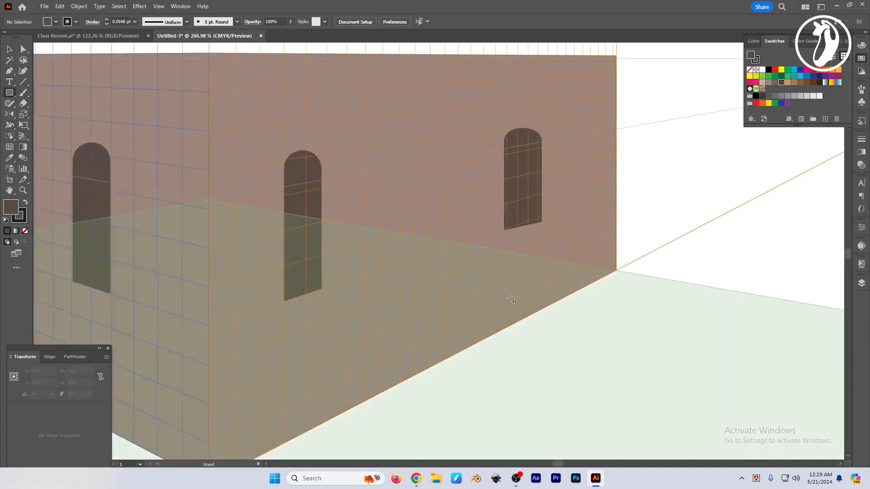
pyautogui.moveTo(367, 129); pyautogui.dragTo(459, 334)
pyautogui.moveTo(464, 297); pyautogui.dragTo(430, 292)
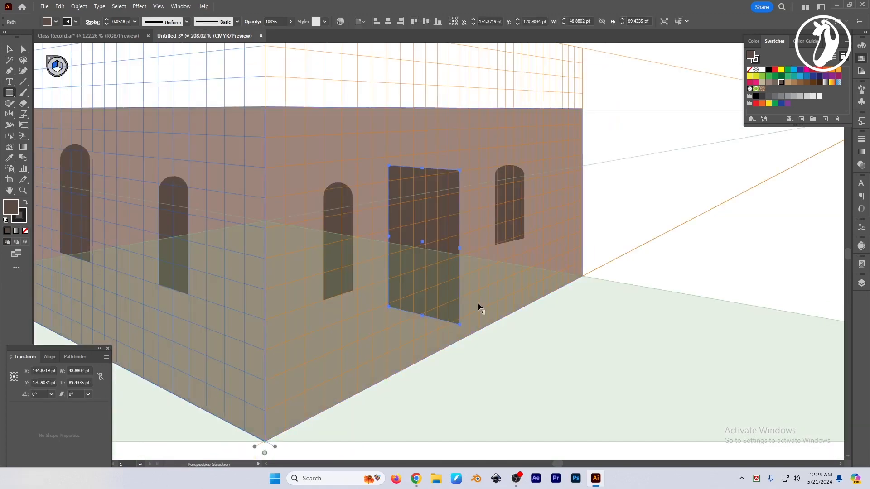
pyautogui.press('Delete')
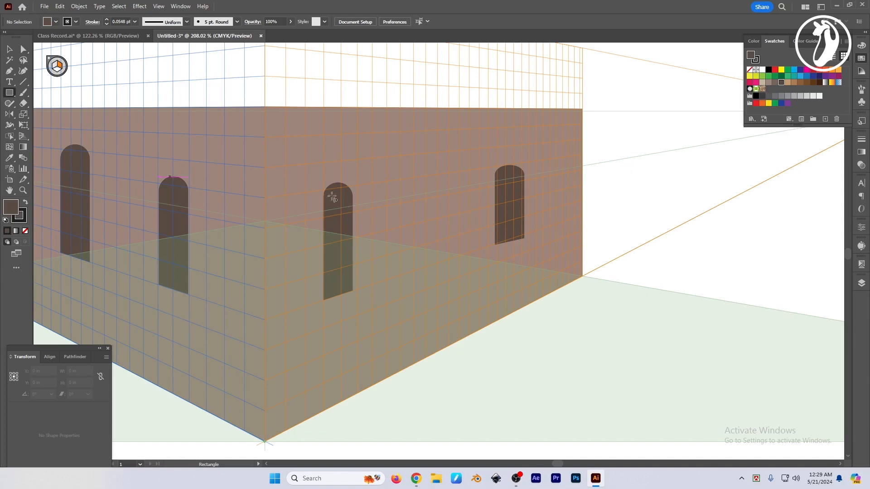
# Draw a dark brown doorway on the right grid plane between the two windows, sized to about 172 by 171 pt.
pyautogui.moveTo(395, 169); pyautogui.dragTo(478, 315)
pyautogui.scroll(3, 464, 327)
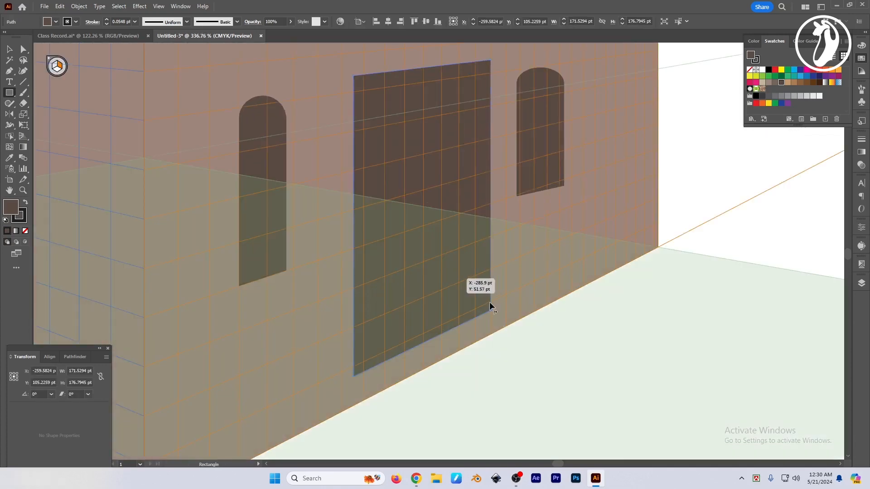
pyautogui.hotkey('shift', 'v')
pyautogui.moveTo(490, 308); pyautogui.dragTo(488, 305)
pyautogui.scroll(3, 479, 171)
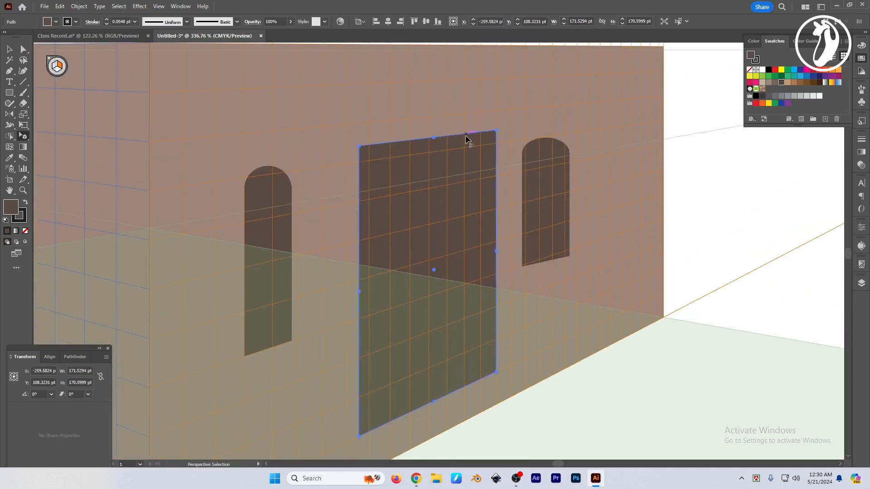
# Make a smaller inner copy of the doorway, about 125 by 161 pt, centred horizontally and aligned with its bottom edge.
pyautogui.scroll(-1, 445, 141)
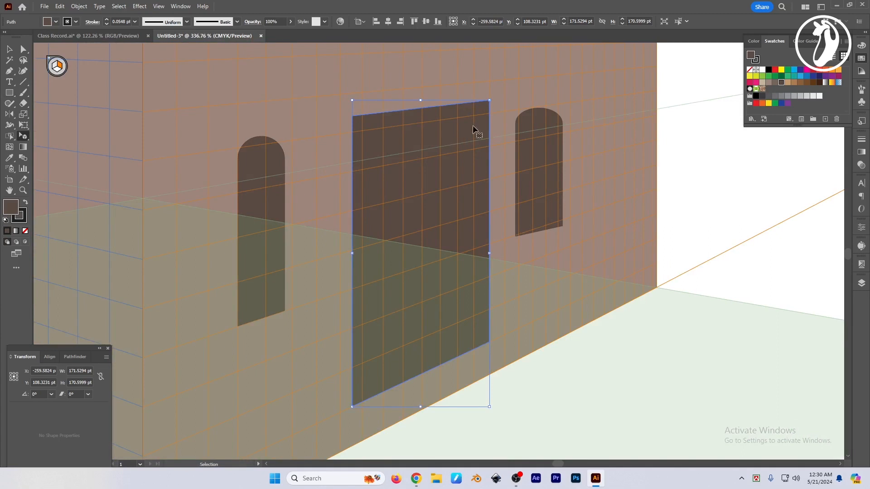
pyautogui.hotkey('shift', 'v')
pyautogui.moveTo(489, 98); pyautogui.dragTo(476, 121)
pyautogui.moveTo(413, 345); pyautogui.dragTo(434, 287)
pyautogui.moveTo(480, 270); pyautogui.dragTo(471, 338)
# Try light and dark brown swatches as the fill of the inner doorway rectangle.
pyautogui.click(769, 82)
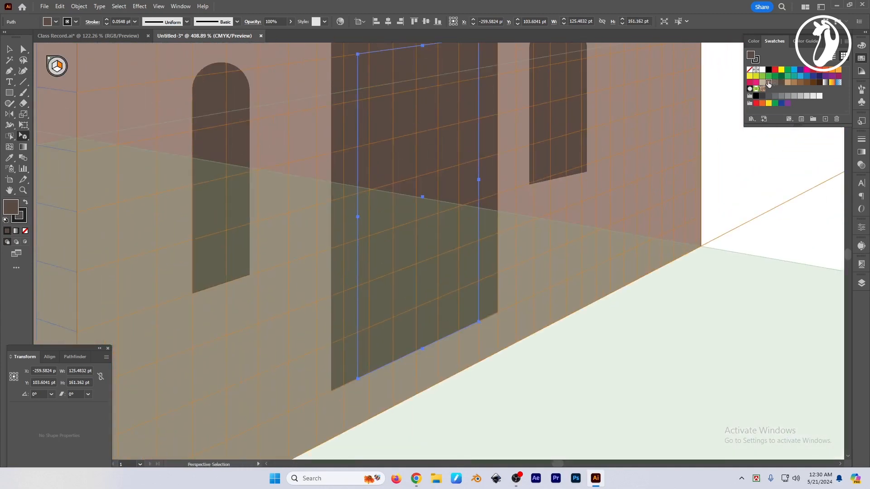
pyautogui.moveTo(472, 250); pyautogui.dragTo(377, 252)
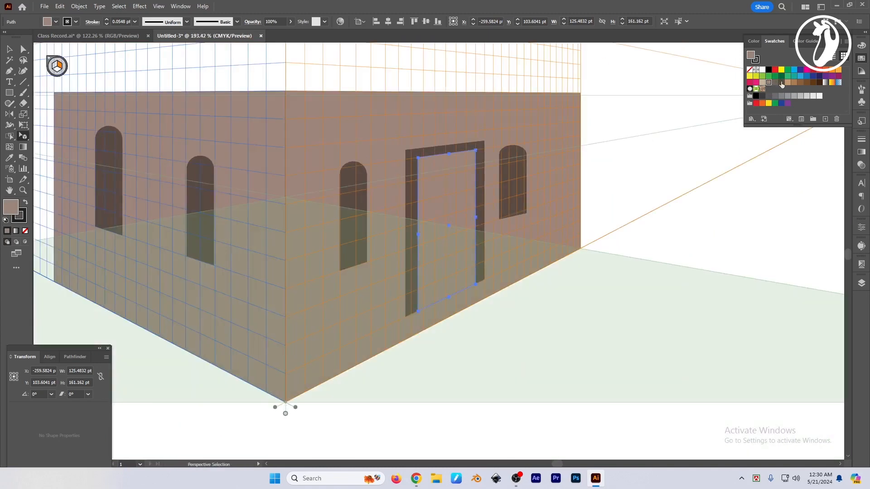
pyautogui.click(782, 82)
pyautogui.moveTo(440, 222); pyautogui.dragTo(488, 235)
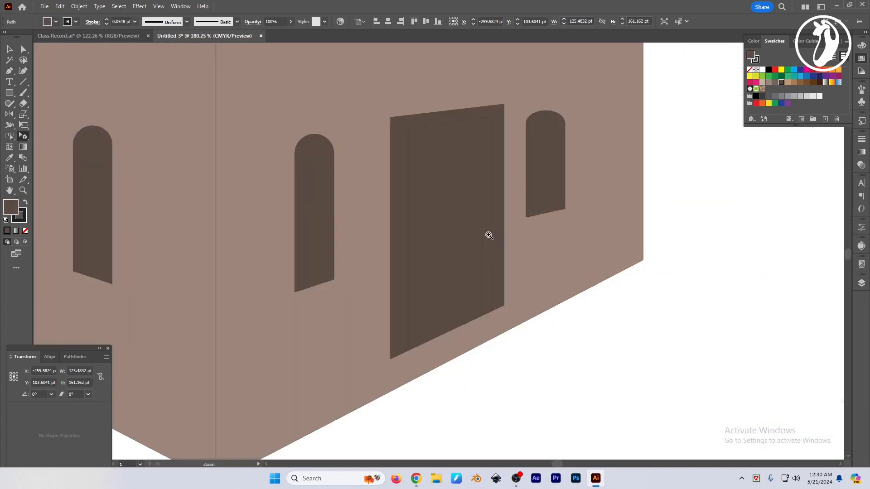
pyautogui.click(800, 83)
pyautogui.moveTo(517, 230); pyautogui.dragTo(589, 249)
# Sample the wall's colour onto the inner doorway rectangle and lower its bottom edge slightly past the outer doorway.
pyautogui.press('i')
pyautogui.click(606, 91)
pyautogui.press('v')
pyautogui.moveTo(423, 167); pyautogui.dragTo(426, 149)
pyautogui.moveTo(426, 358); pyautogui.dragTo(469, 366)
pyautogui.moveTo(426, 380); pyautogui.dragTo(448, 201)
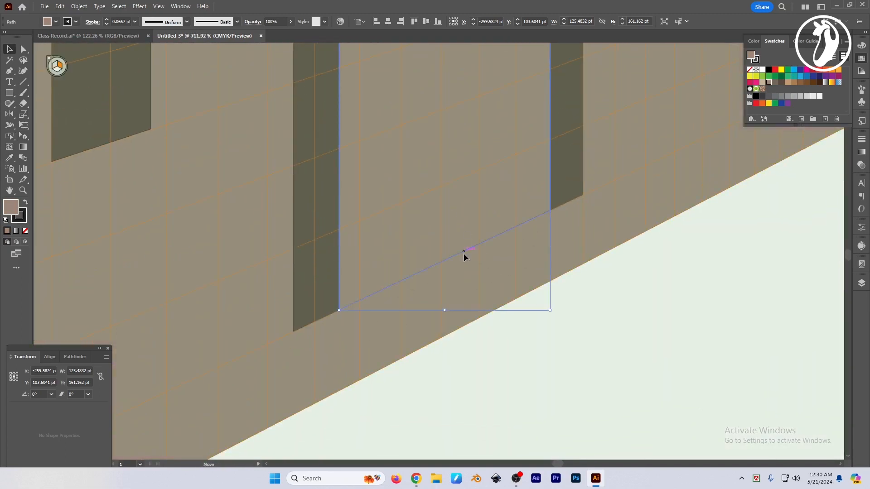
pyautogui.moveTo(464, 253); pyautogui.dragTo(464, 260)
pyautogui.moveTo(506, 254); pyautogui.dragTo(424, 241)
# Remove the inner doorway rectangle's stroke and deselect it.
pyautogui.press('x')
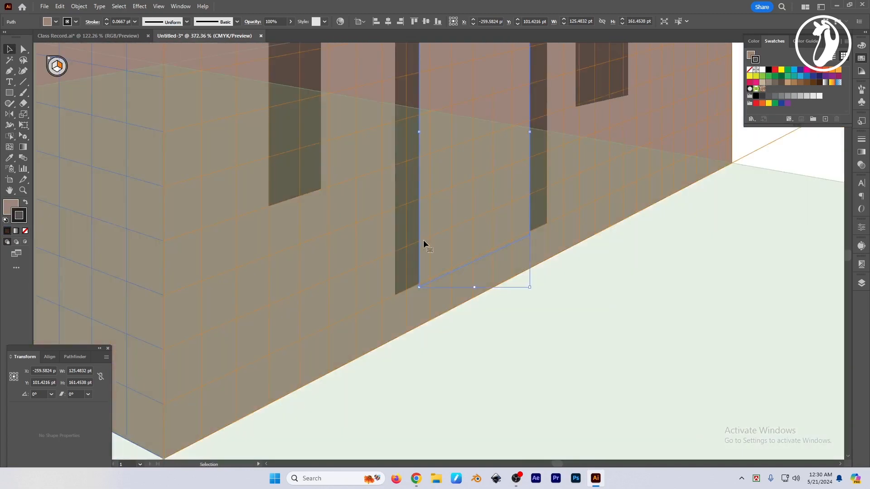
pyautogui.press('/')
pyautogui.press('x')
pyautogui.click(616, 354)
pyautogui.moveTo(586, 272); pyautogui.dragTo(488, 247)
pyautogui.moveTo(625, 188); pyautogui.dragTo(578, 252)
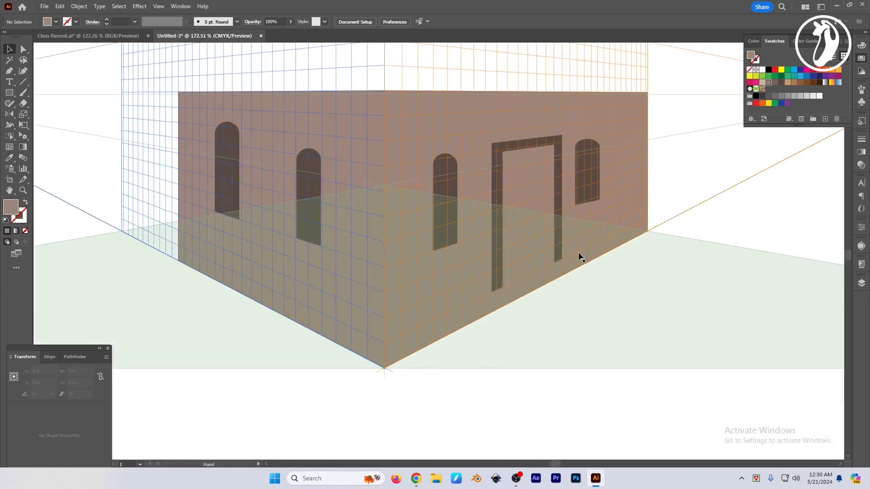
# Round the two upper corners of the outer dark brown doorway rectangle on the building's right wall.
pyautogui.moveTo(502, 212); pyautogui.dragTo(549, 216)
pyautogui.hotkey('ctrl', 'shift', 'i')
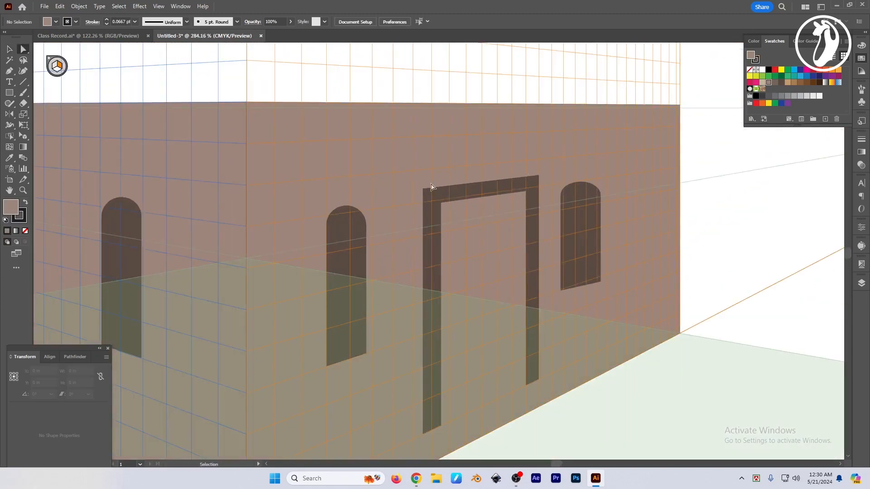
pyautogui.click(439, 183)
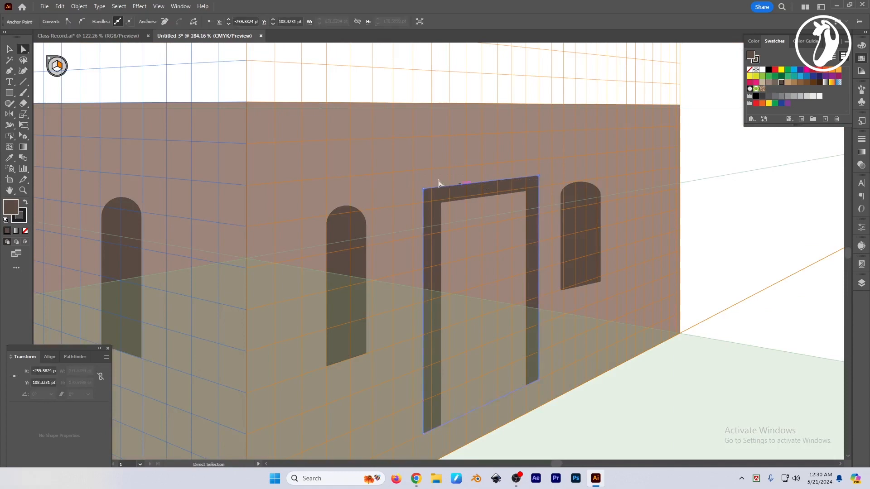
pyautogui.click(426, 190)
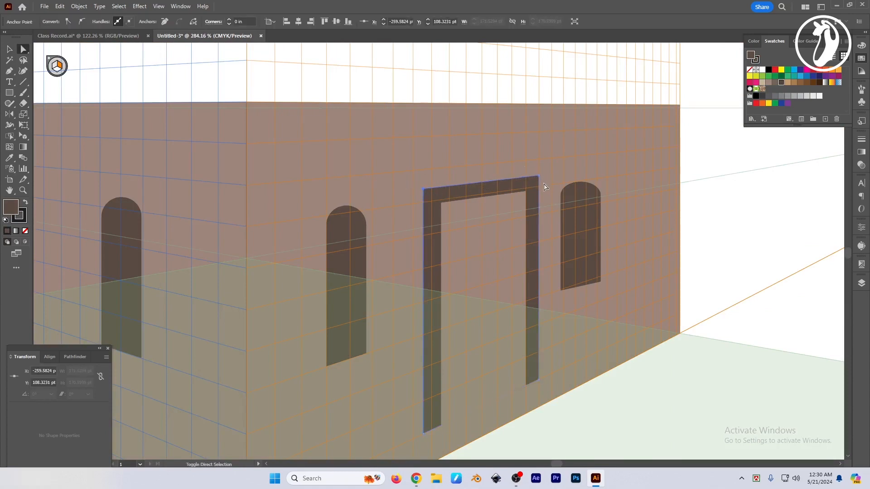
pyautogui.keyDown('shift'); pyautogui.click(535, 186); pyautogui.keyUp('shift')
pyautogui.moveTo(533, 183); pyautogui.dragTo(529, 191)
# Round the inner doorway rectangle's corners by about 0.13 in to match the outer frame and deselect it.
pyautogui.click(524, 200)
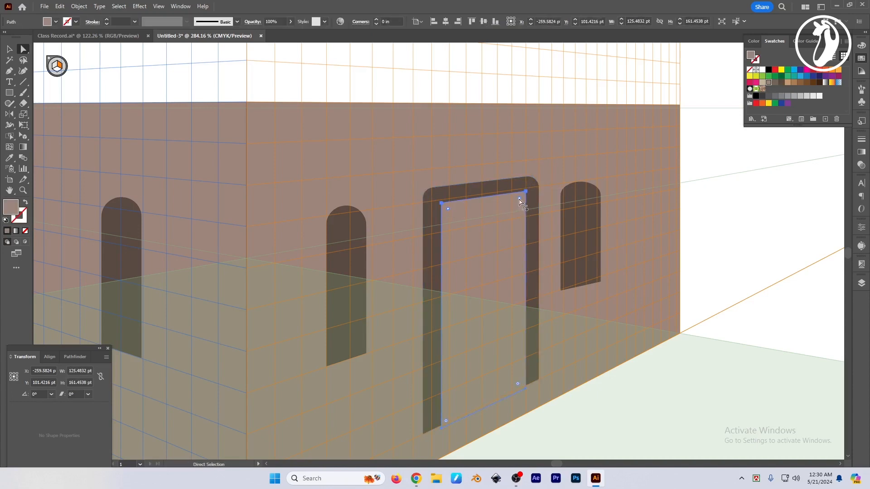
pyautogui.moveTo(519, 199); pyautogui.dragTo(387, 204)
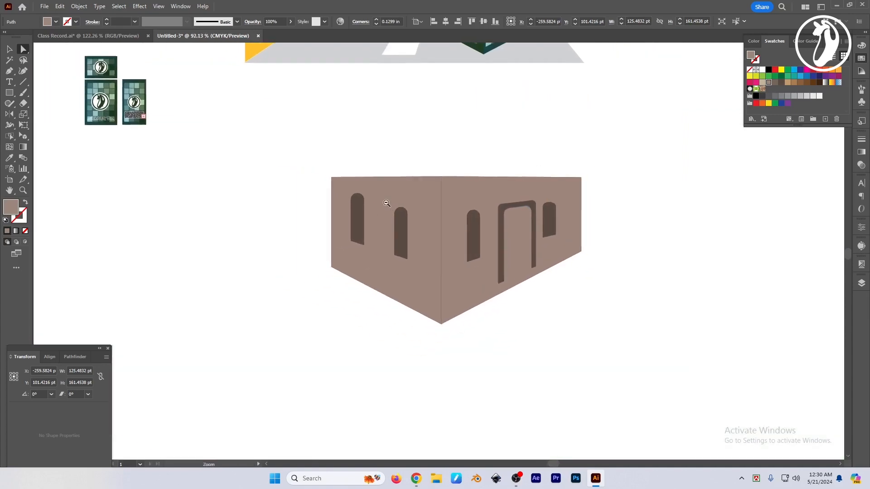
pyautogui.hotkey('ctrl', 'shift', 'i')
pyautogui.press('v')
pyautogui.click(614, 137)
# Draw a perspective rectangle as a base band beneath the right wall, running from the front corner to the wall's far edge.
pyautogui.moveTo(637, 138); pyautogui.dragTo(573, 173)
pyautogui.press('Tab')
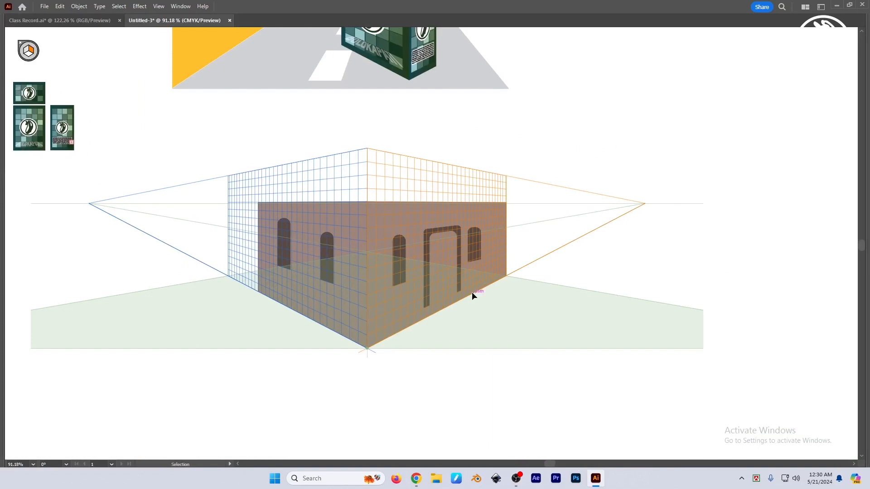
pyautogui.press('m')
pyautogui.moveTo(368, 349); pyautogui.dragTo(507, 295)
pyautogui.moveTo(299, 377); pyautogui.dragTo(384, 371)
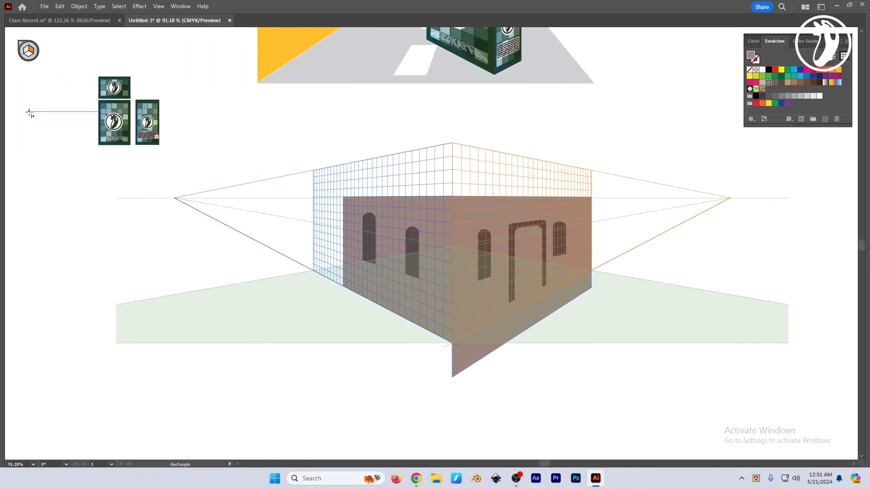
# Draw a matching base band on the left grid plane, from the front corner to slightly past the left wall.
pyautogui.press('Tab')
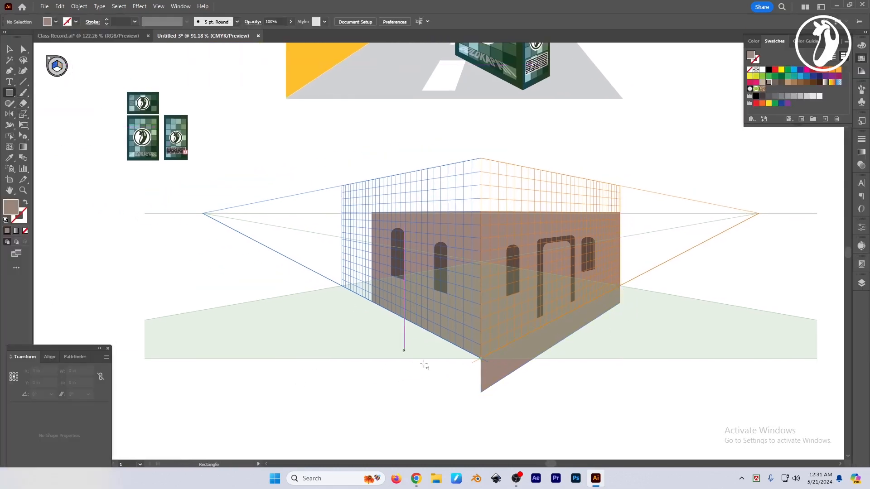
pyautogui.moveTo(482, 360); pyautogui.dragTo(341, 303)
pyautogui.press('v')
pyautogui.moveTo(635, 404); pyautogui.dragTo(581, 398)
pyautogui.click(578, 396)
# Hide the perspective grid and fill the right base band with the dark brown swatch.
pyautogui.press('a')
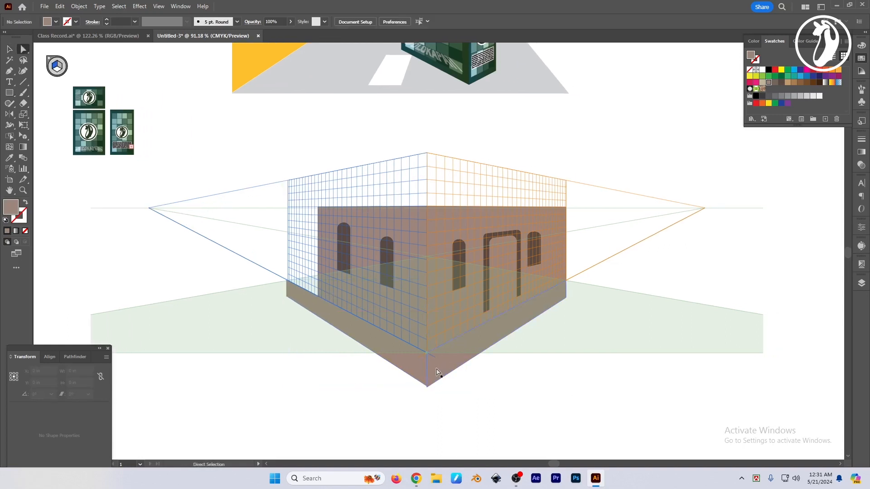
pyautogui.click(438, 372)
pyautogui.hotkey('ctrl', 'shift', 'i')
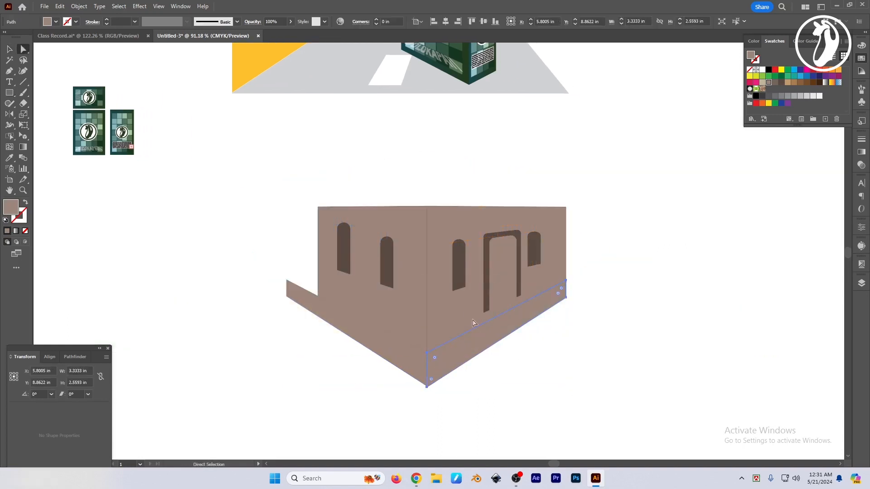
pyautogui.click(782, 84)
# Fill the left base band with the same dark brown, lower its black value to 15%, and deselect it.
pyautogui.click(388, 360)
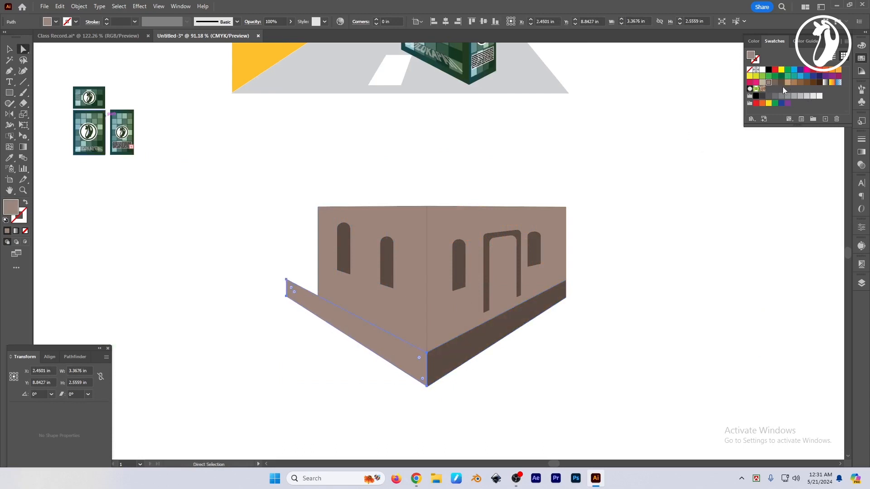
pyautogui.click(782, 86)
pyautogui.click(861, 46)
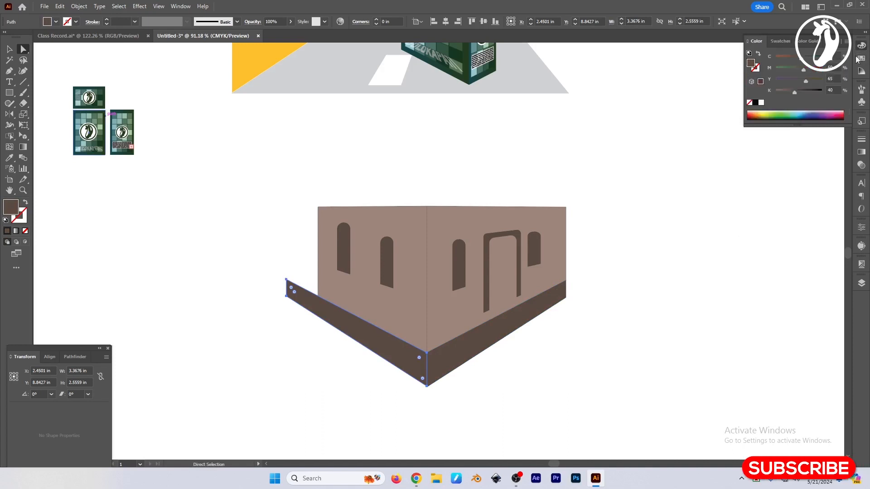
pyautogui.moveTo(796, 93); pyautogui.dragTo(784, 93)
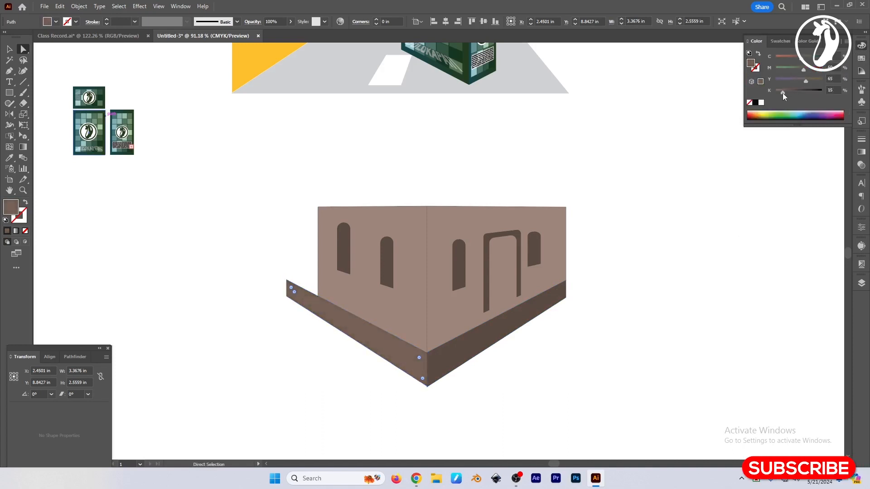
pyautogui.press('v')
pyautogui.click(666, 228)
pyautogui.moveTo(643, 306); pyautogui.dragTo(626, 313)
pyautogui.moveTo(578, 336); pyautogui.dragTo(561, 336)
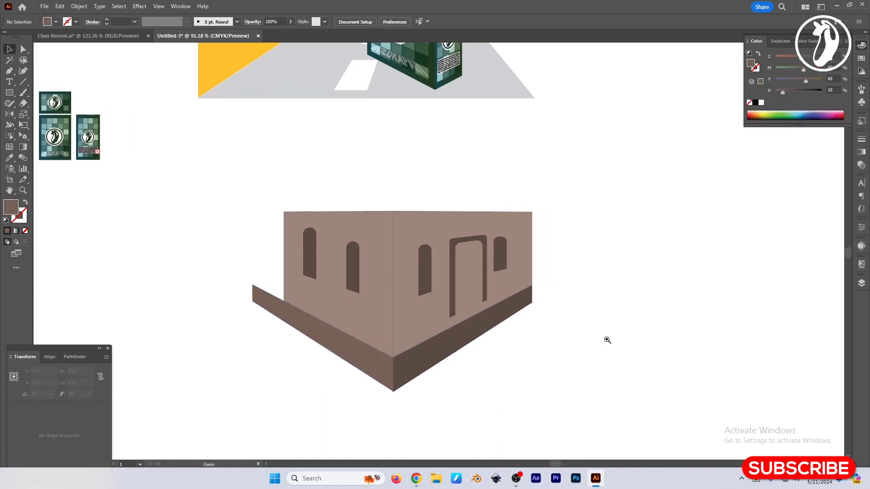
pyautogui.scroll(-2, 605, 338)
pyautogui.moveTo(625, 337); pyautogui.dragTo(609, 362)
pyautogui.moveTo(289, 245); pyautogui.dragTo(544, 401)
pyautogui.scroll(-1, 458, 363)
pyautogui.moveTo(418, 345); pyautogui.dragTo(597, 194)
pyautogui.hotkey('ctrl', 'z')
pyautogui.hotkey('ctrl', 'z')
pyautogui.hotkey('ctrl', 'z')
pyautogui.scroll(-1, 626, 340)
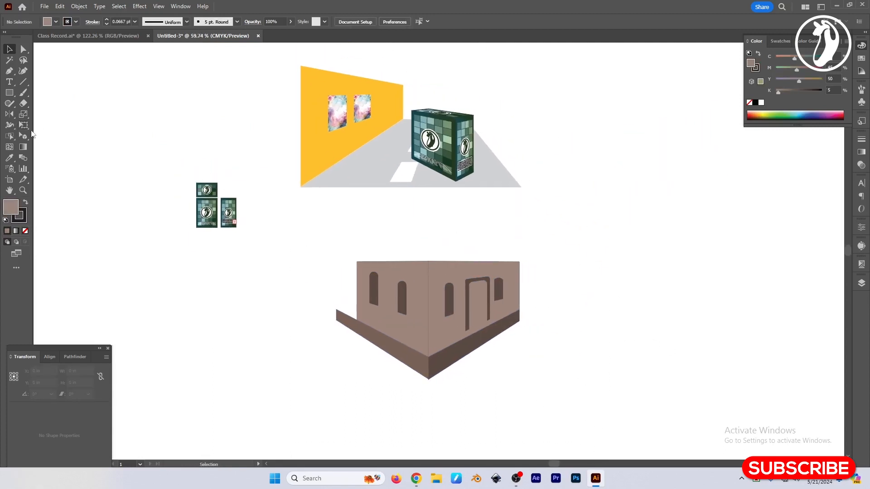
# Show the perspective grid and hide it again, checking the Perspective Grid view options.
pyautogui.moveTo(24, 135); pyautogui.dragTo(53, 140)
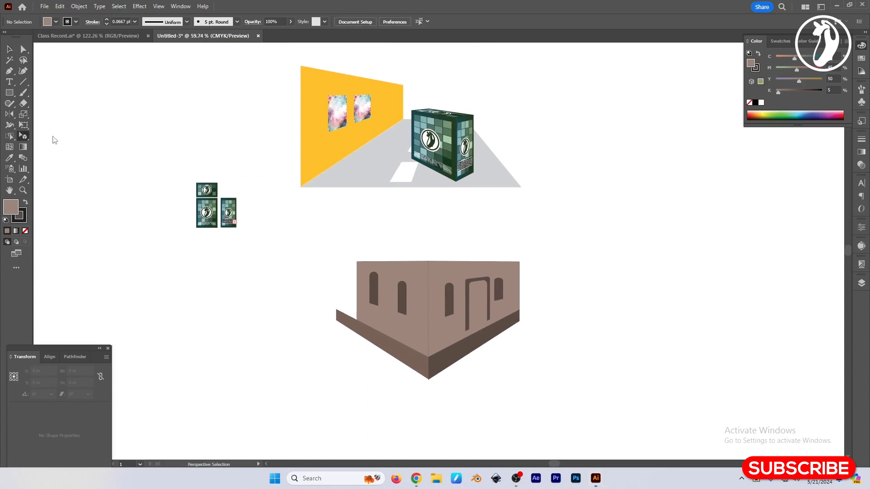
pyautogui.click(9, 49)
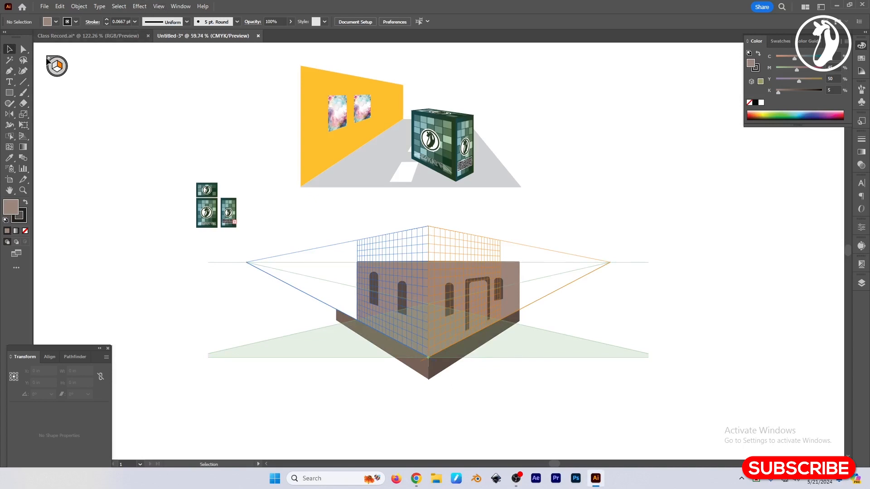
pyautogui.moveTo(24, 136); pyautogui.dragTo(82, 147)
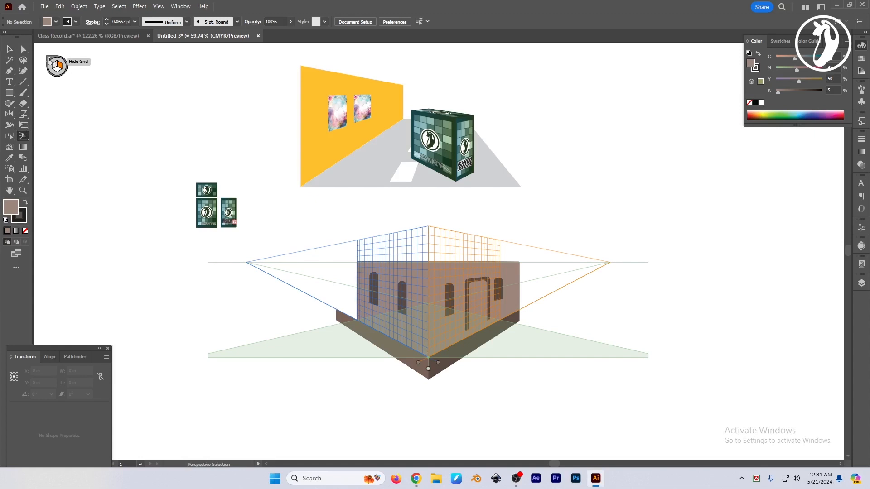
pyautogui.click(49, 59)
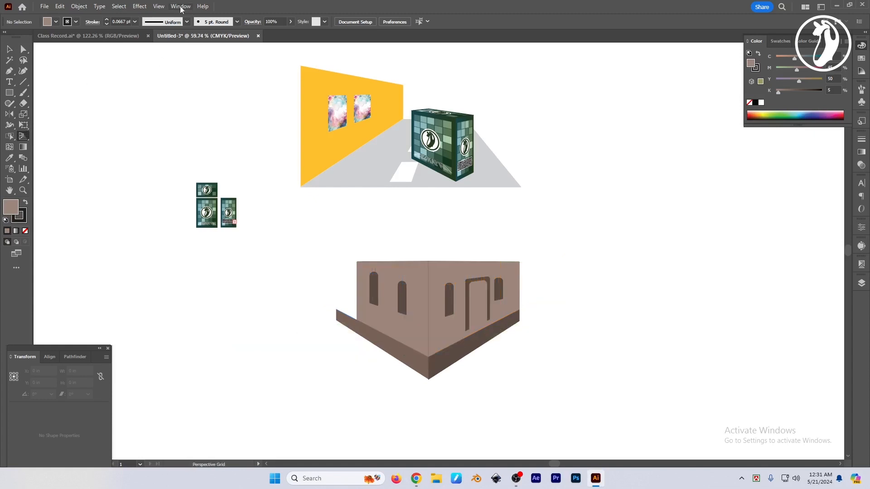
pyautogui.click(159, 7)
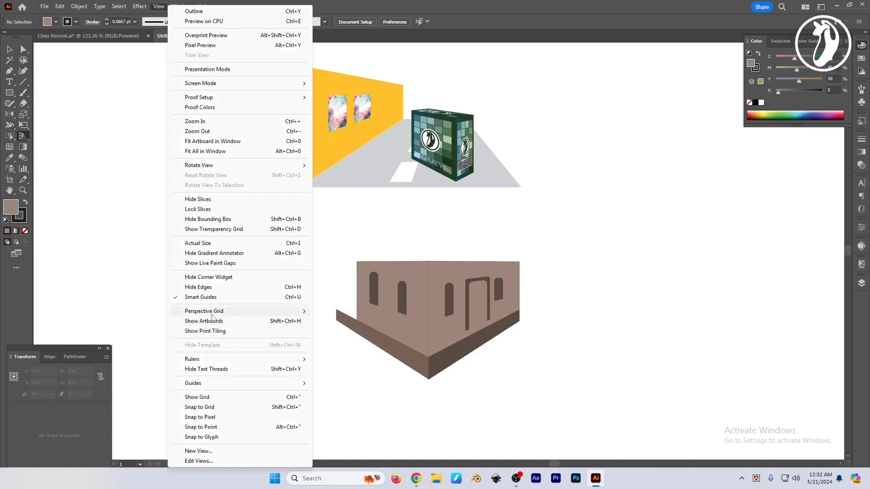
pyautogui.moveTo(214, 313)
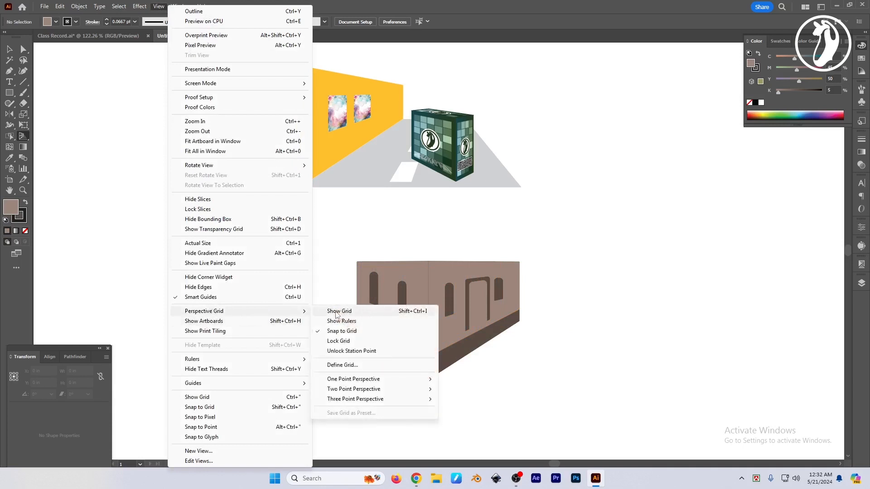
pyautogui.click(9, 48)
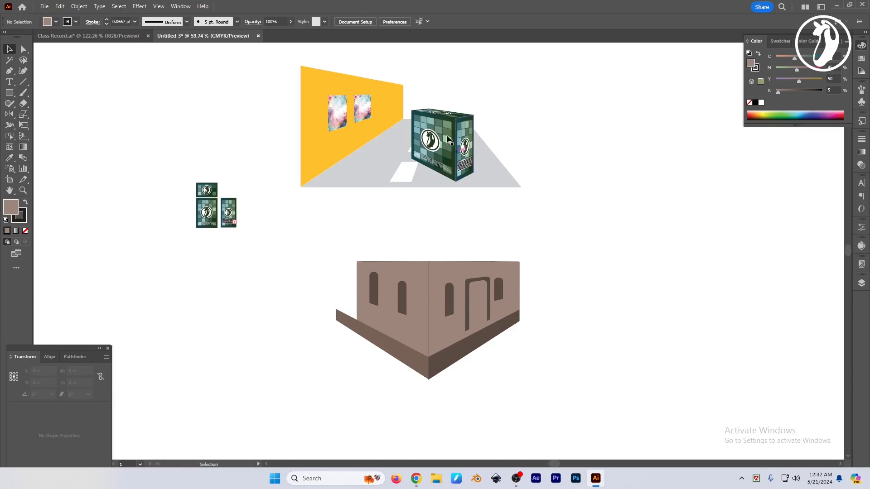
# Undo recent edits back to the green box's plain front face and redo them.
pyautogui.click(389, 175)
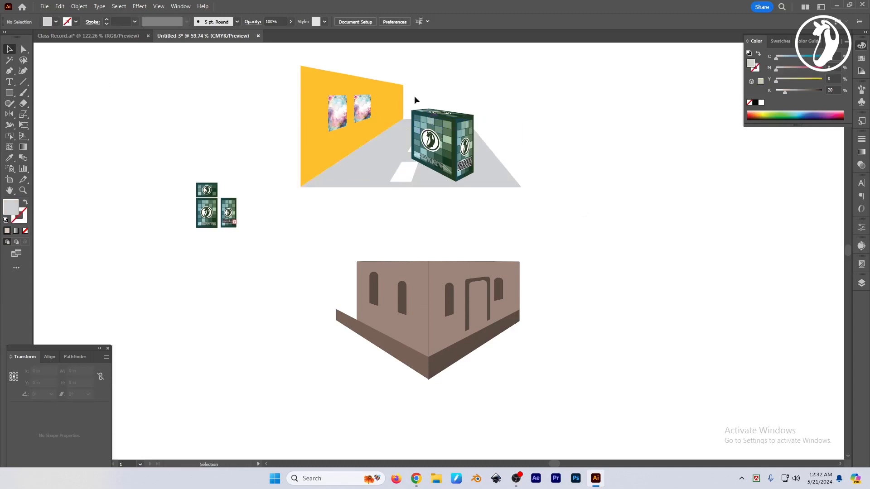
pyautogui.hotkey('ctrl', 'z')
pyautogui.hotkey('ctrl', 'z')
pyautogui.hotkey('ctrl', 'z')
pyautogui.hotkey('ctrl', 'z')
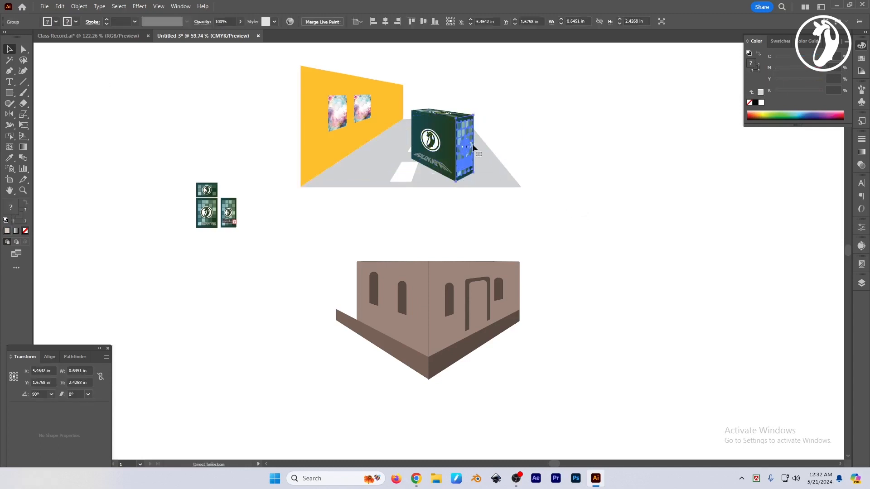
pyautogui.click(414, 172)
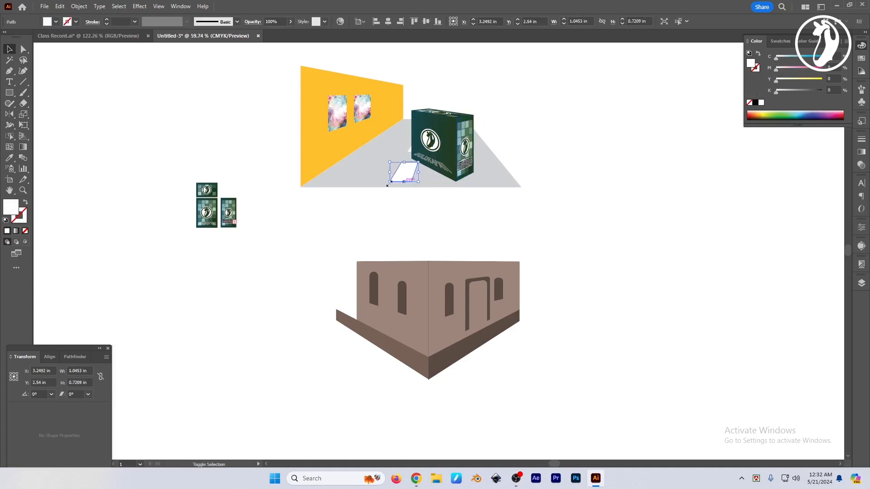
pyautogui.click(453, 208)
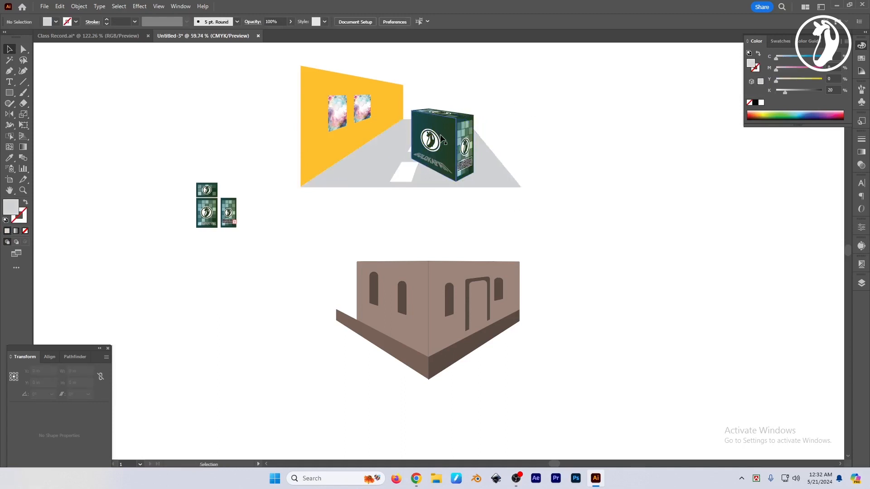
pyautogui.hotkey('ctrl', 'shift', 'z')
pyautogui.click(583, 178)
pyautogui.moveTo(489, 146); pyautogui.dragTo(508, 155)
pyautogui.moveTo(571, 198); pyautogui.dragTo(568, 195)
pyautogui.moveTo(604, 225); pyautogui.dragTo(601, 225)
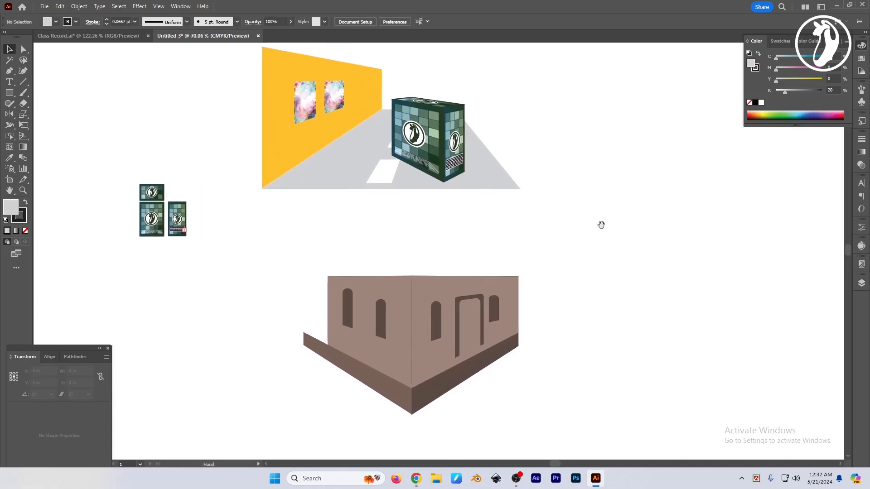